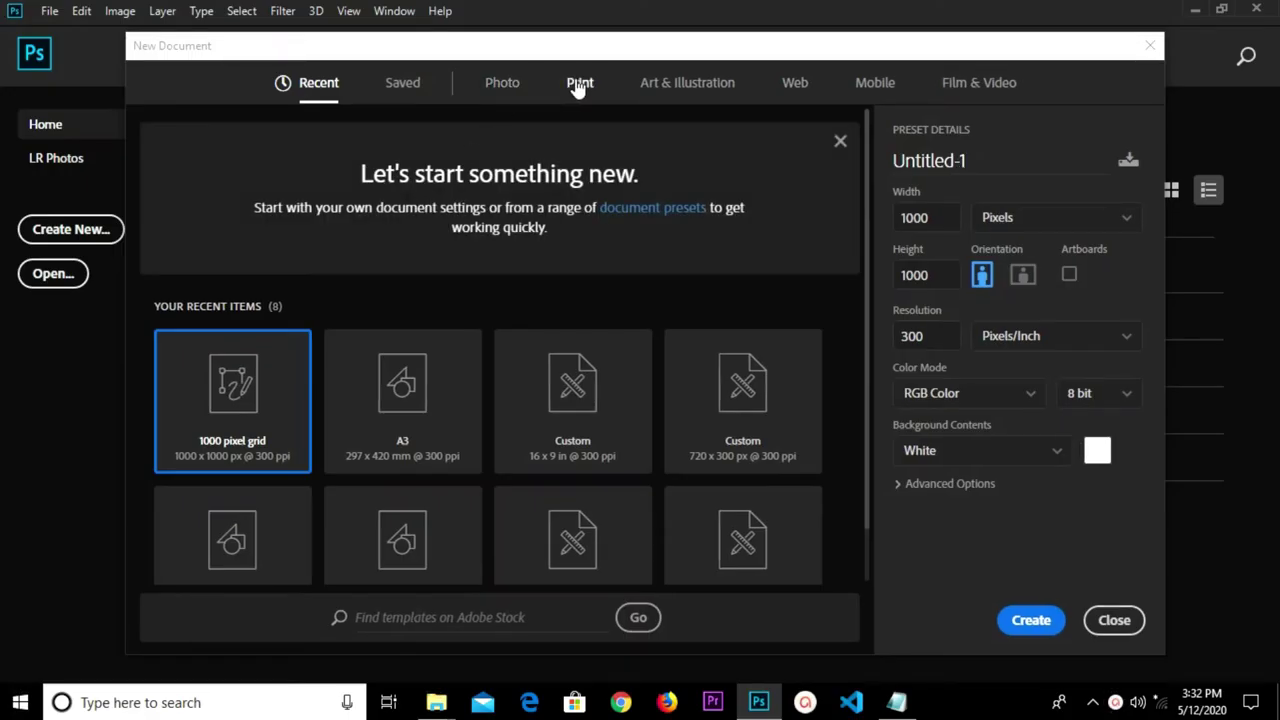
Step: Create a 1000 × 1000 px, 300 ppi document from the Art & Illustration presets
click(672, 89)
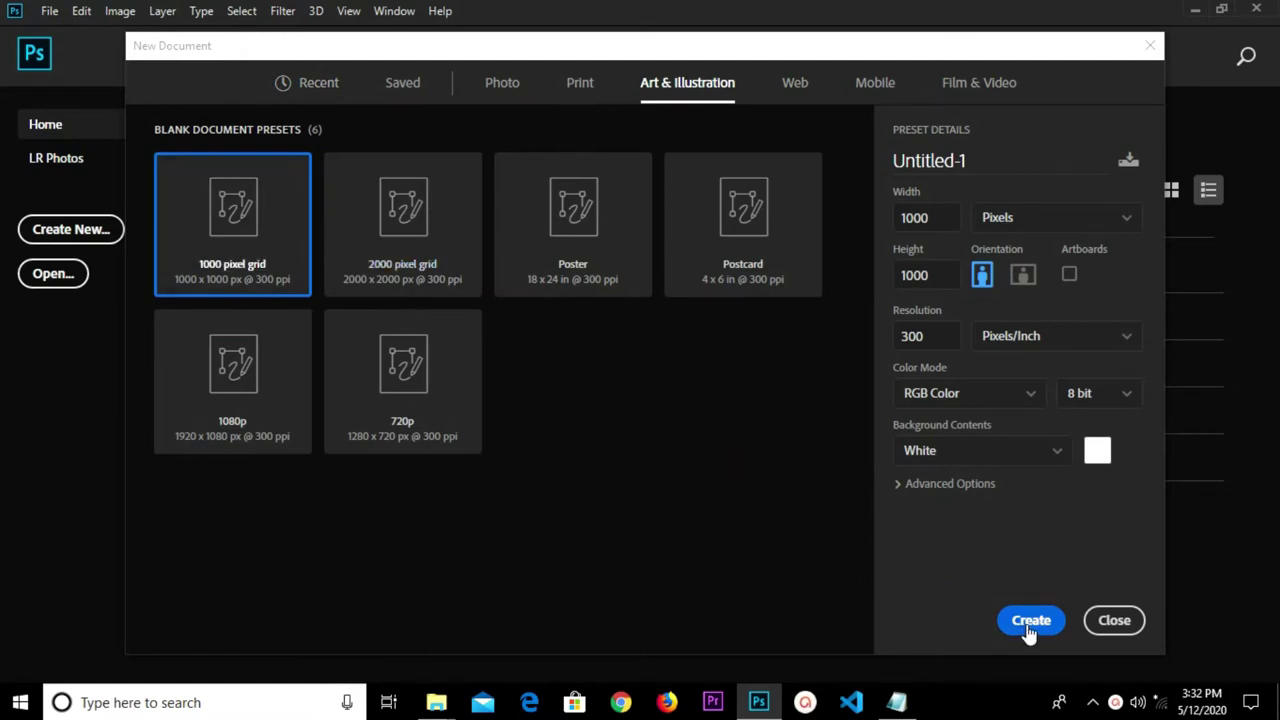
click(929, 337)
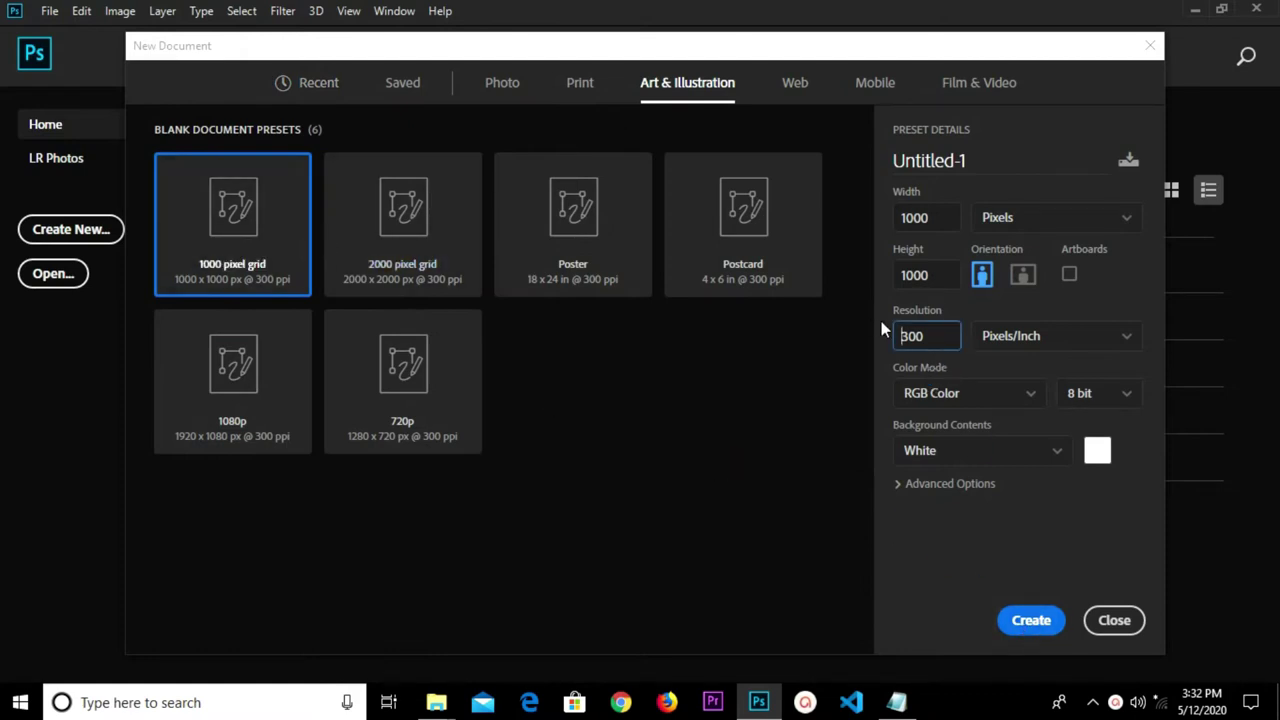
drag(932, 336, 858, 344)
click(1022, 620)
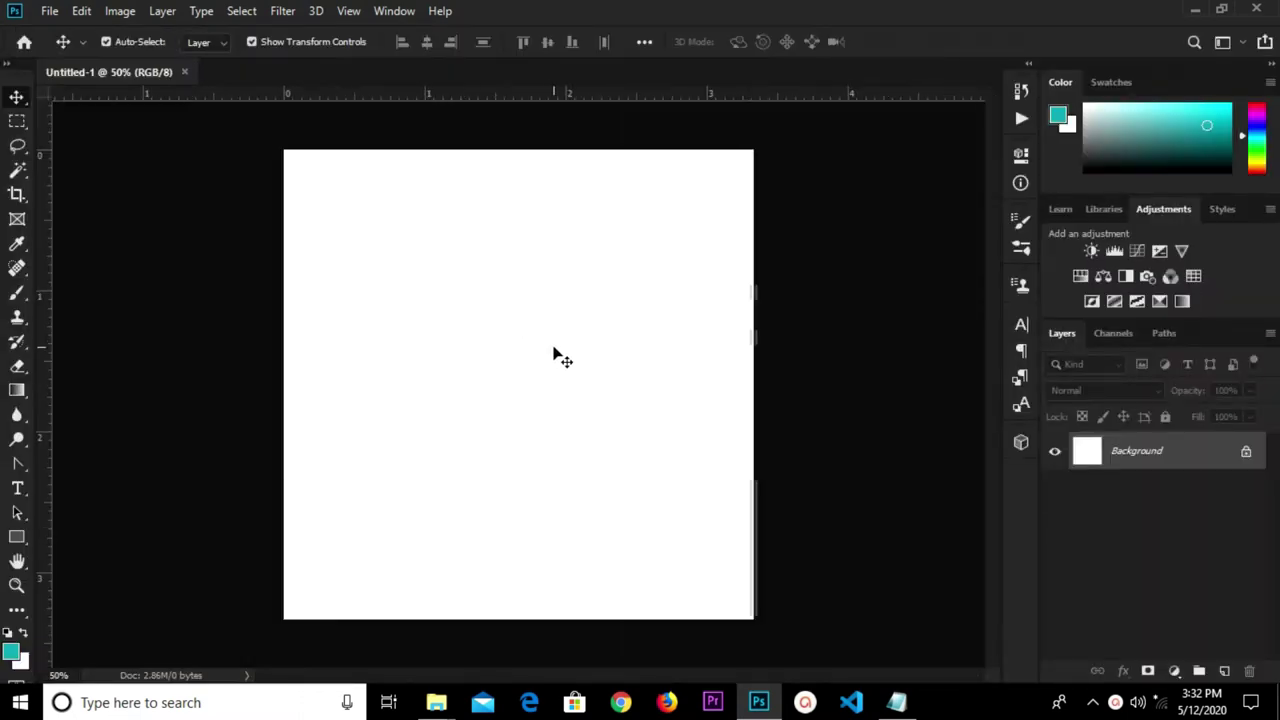
Step: Unlock the Background as Layer 0 and copy colour code 3b4583 from the Notepad notes
double_click(1148, 451)
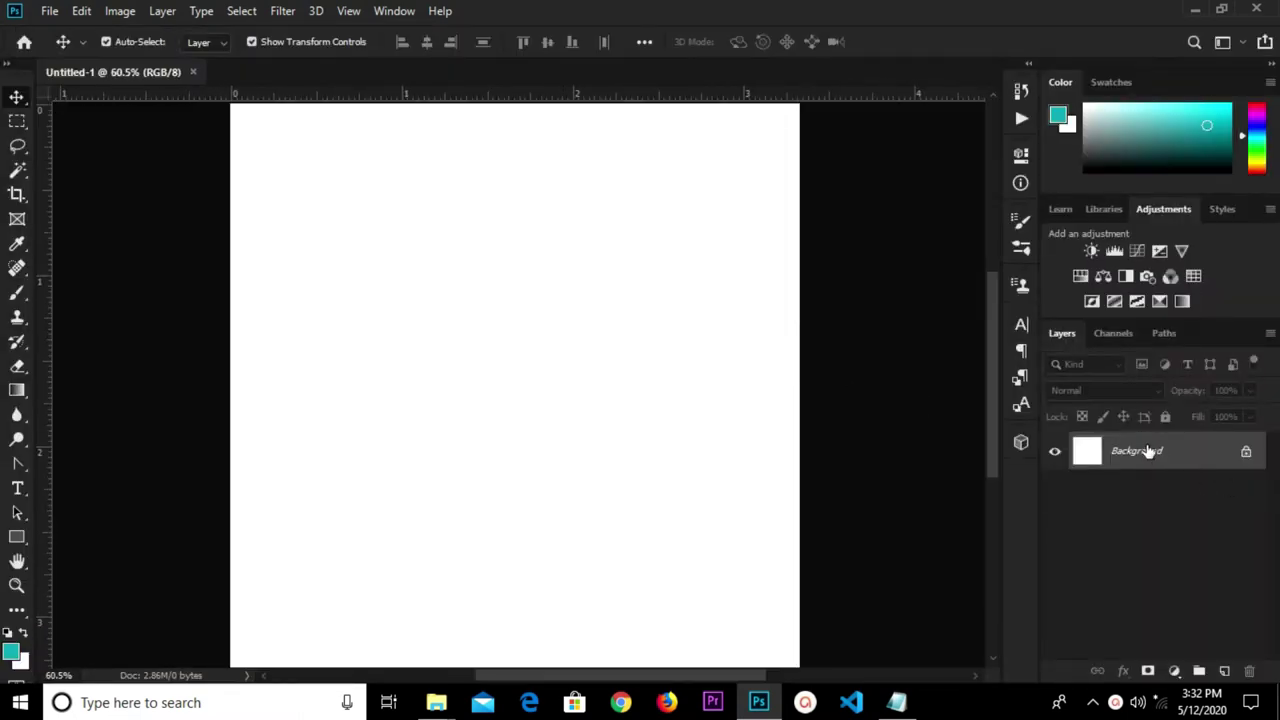
click(771, 195)
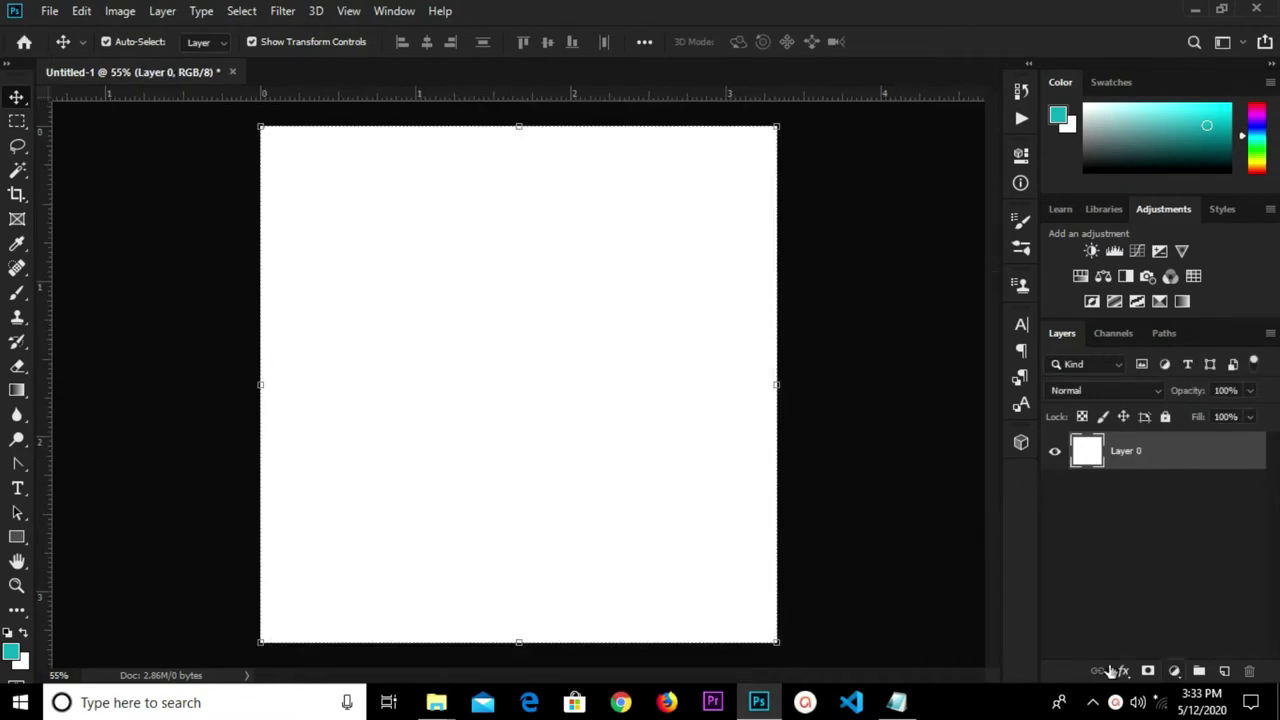
click(897, 702)
drag(187, 278, 152, 283)
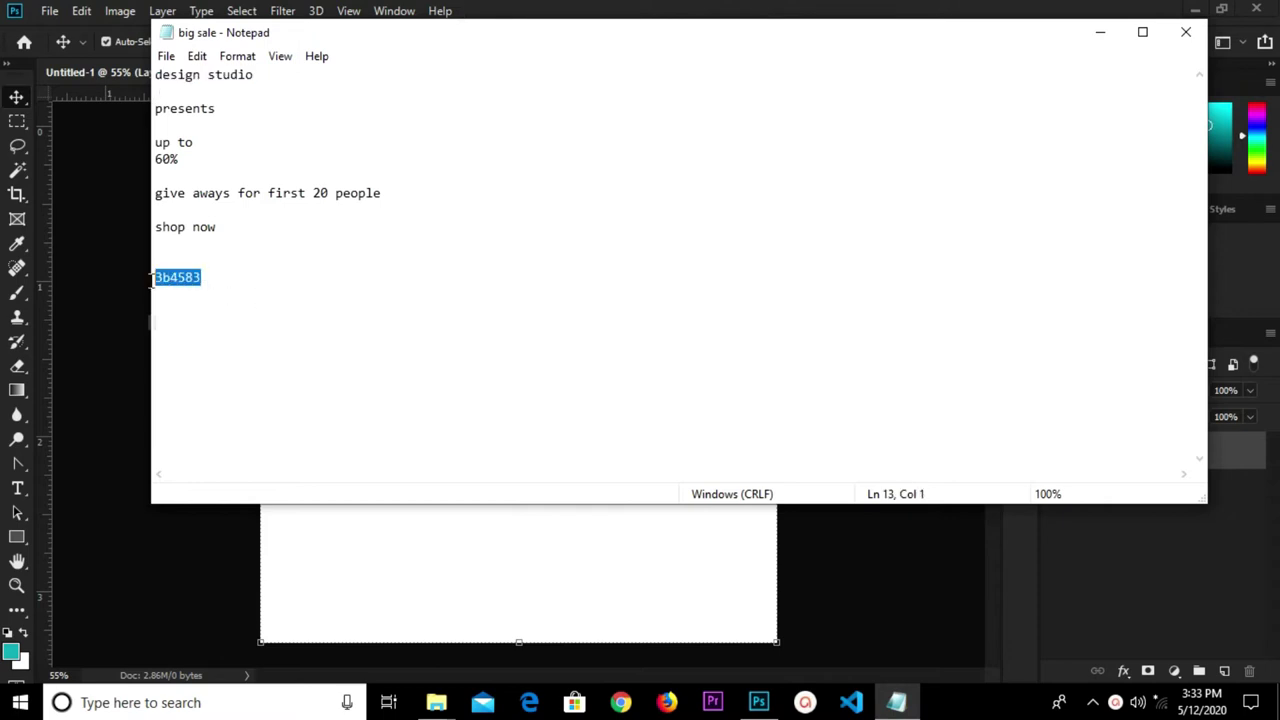
right_click(170, 280)
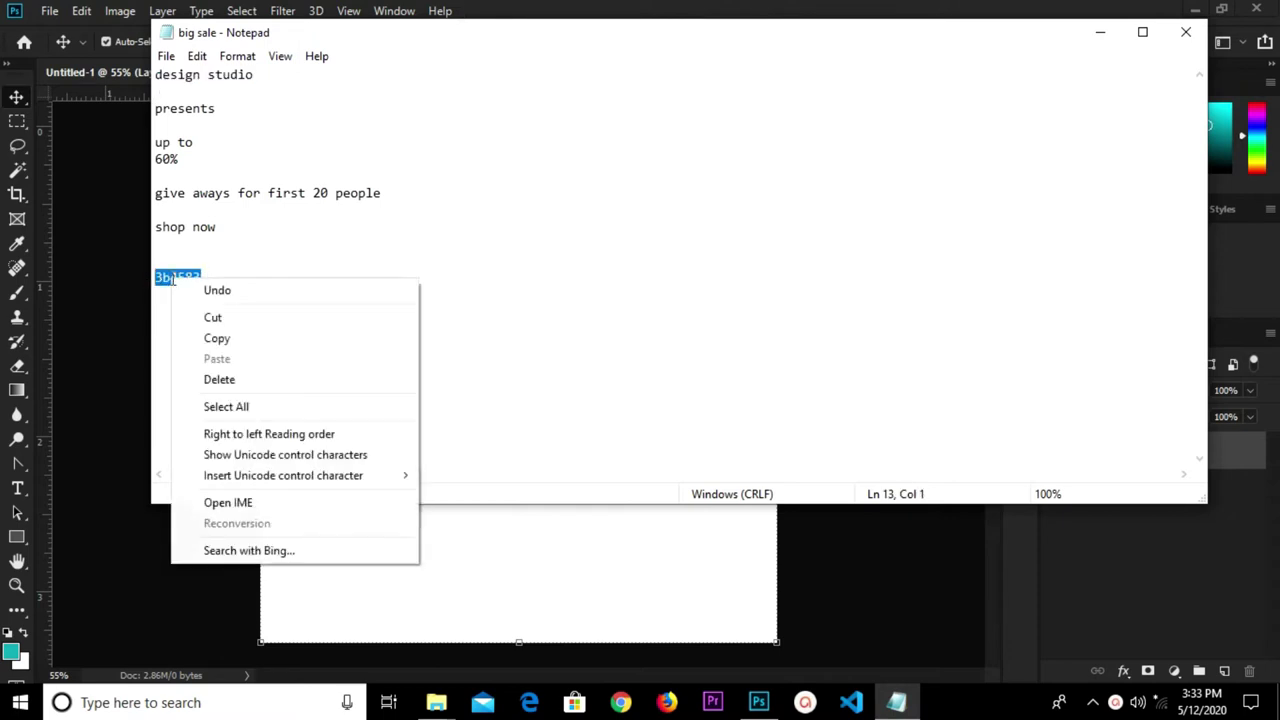
click(224, 340)
click(548, 578)
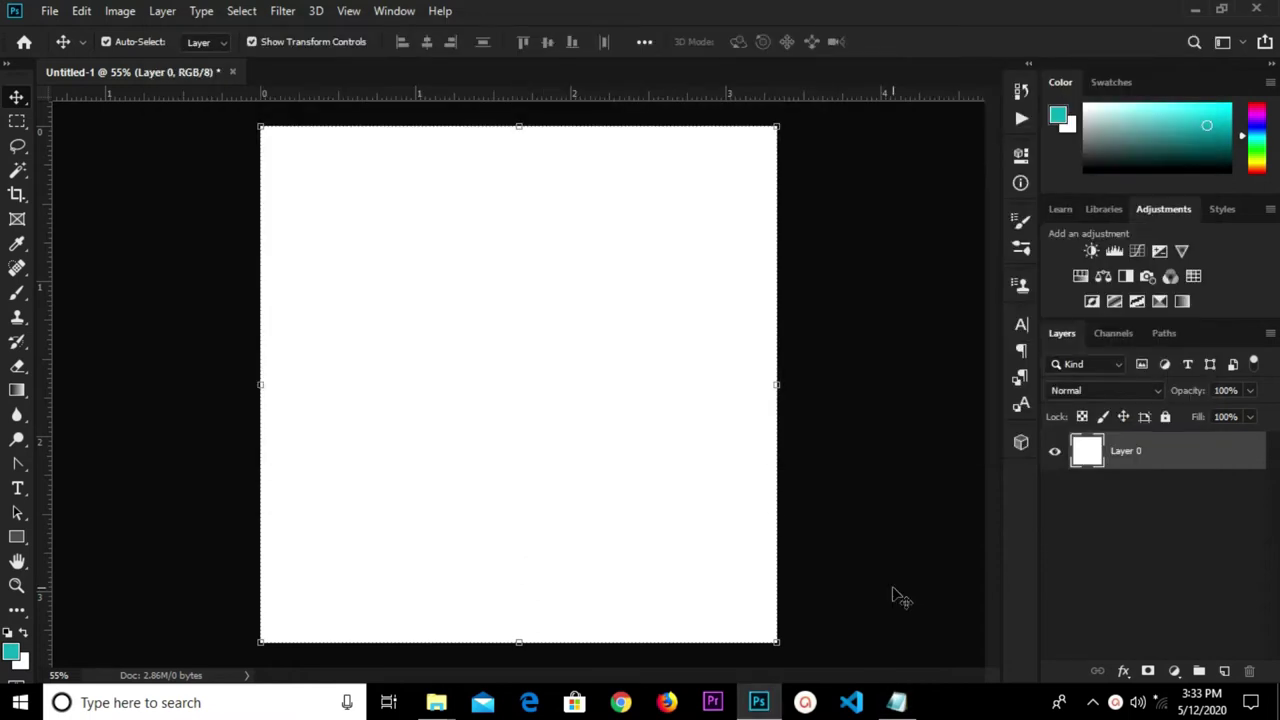
Step: Add a Solid Color fill layer in hex 3b4583 covering the whole canvas
click(1174, 671)
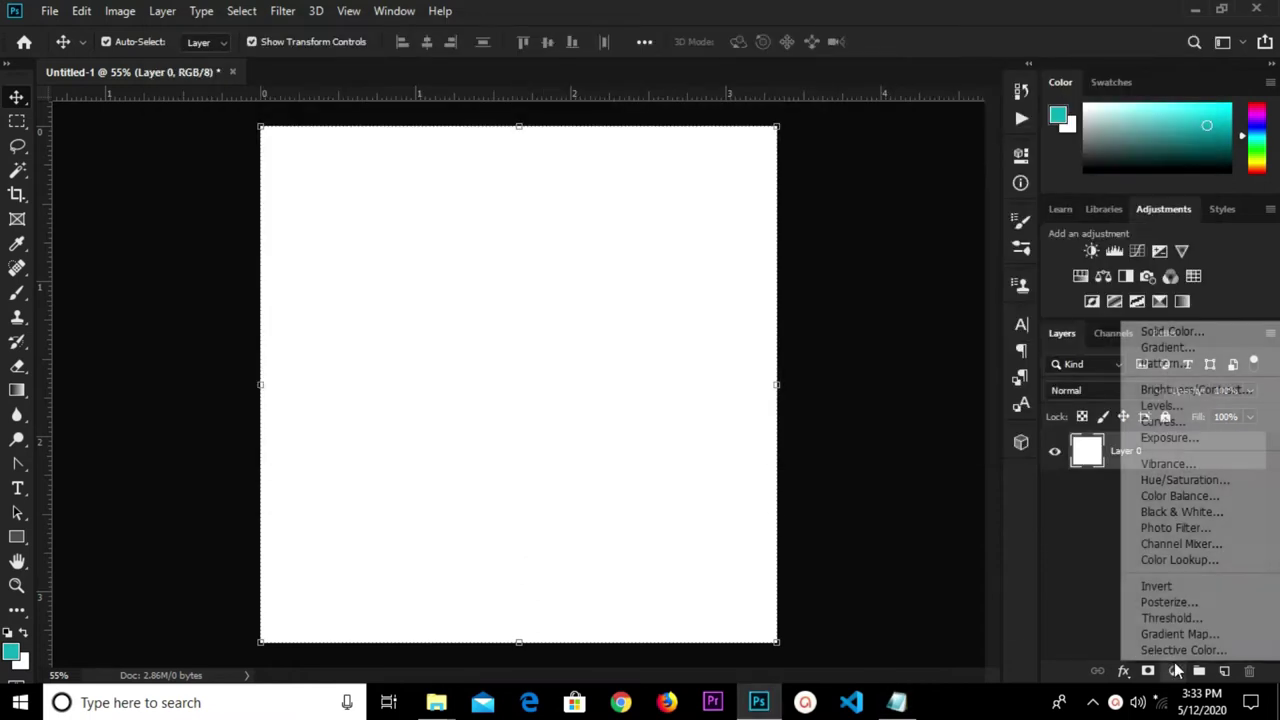
click(1155, 330)
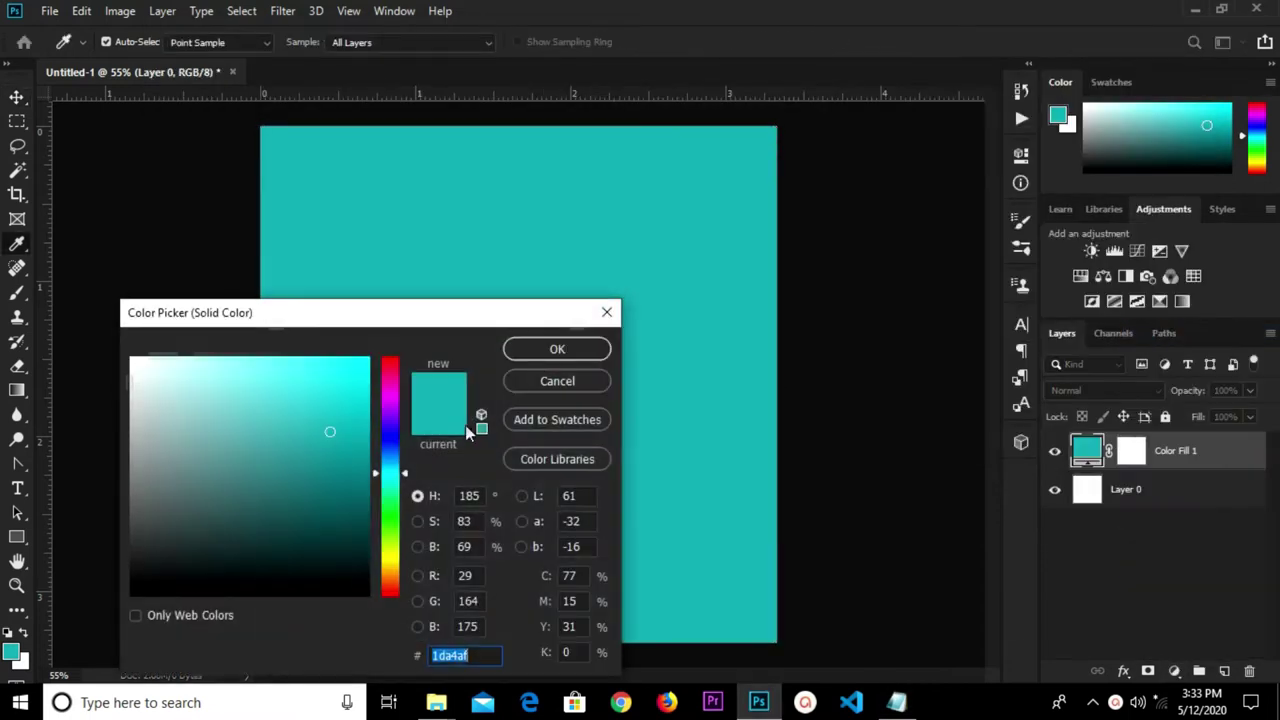
click(447, 652)
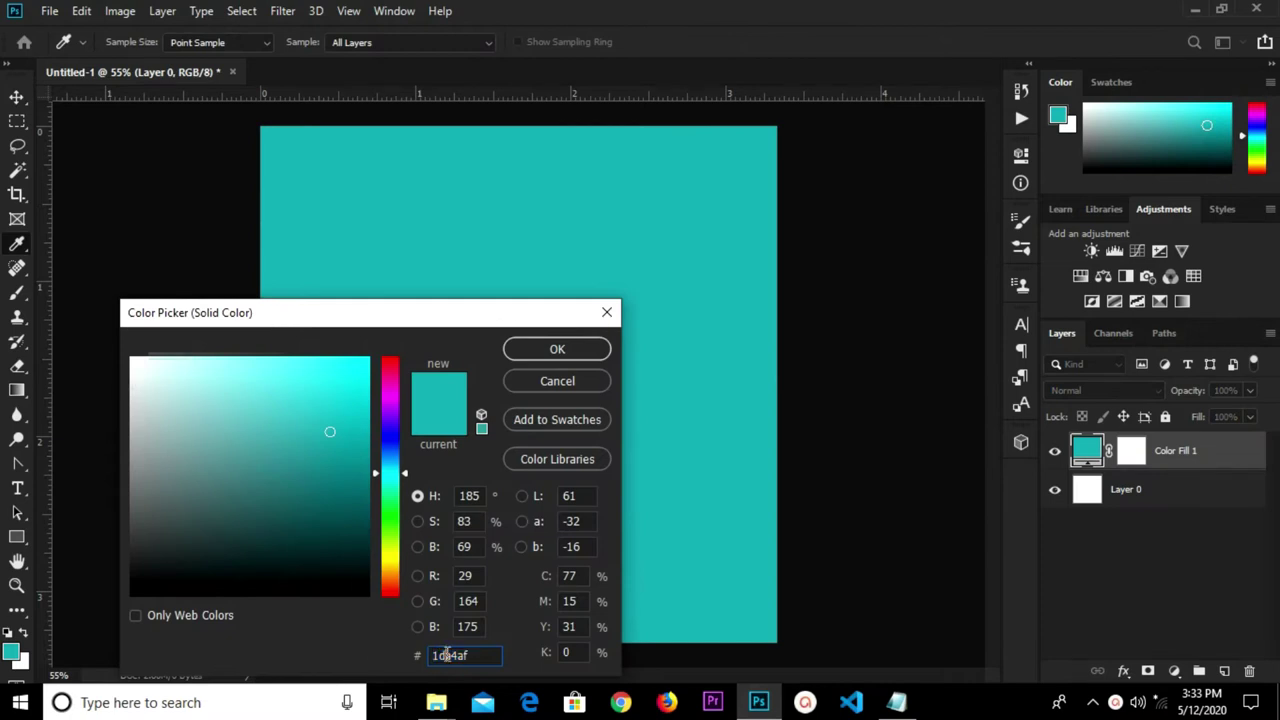
double_click(447, 654)
text(3b4583)
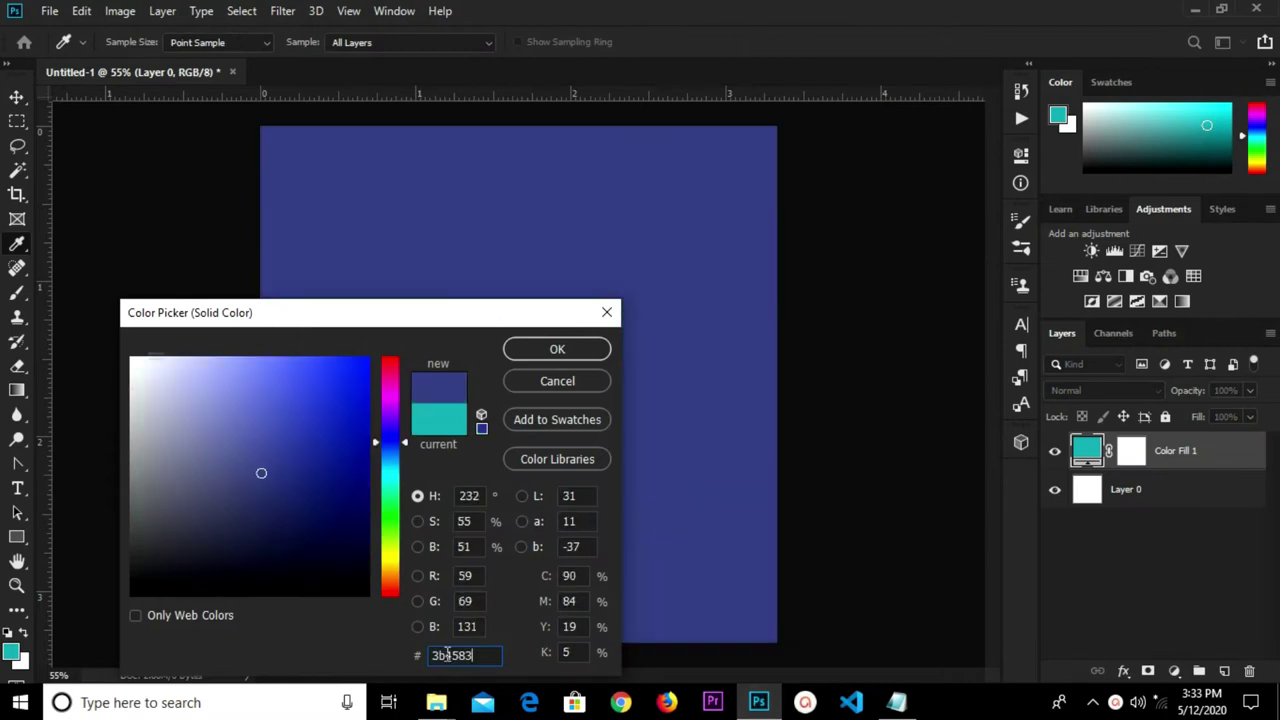
click(557, 350)
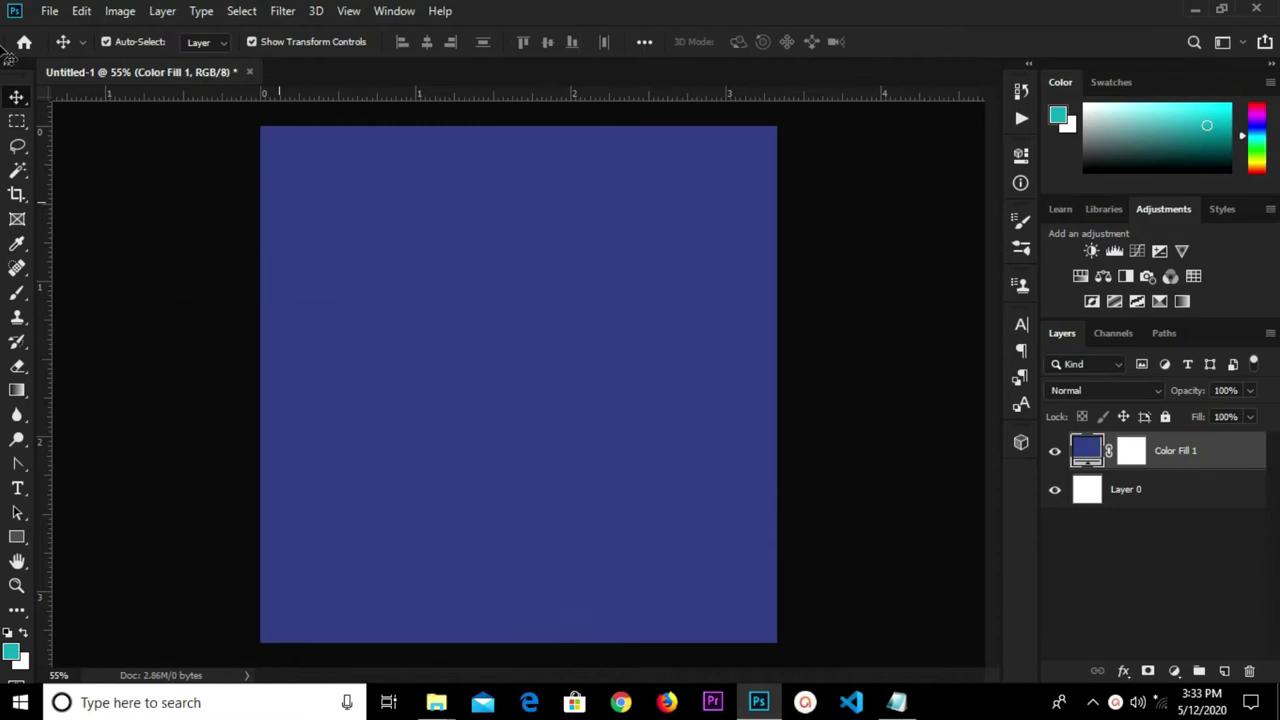
click(49, 12)
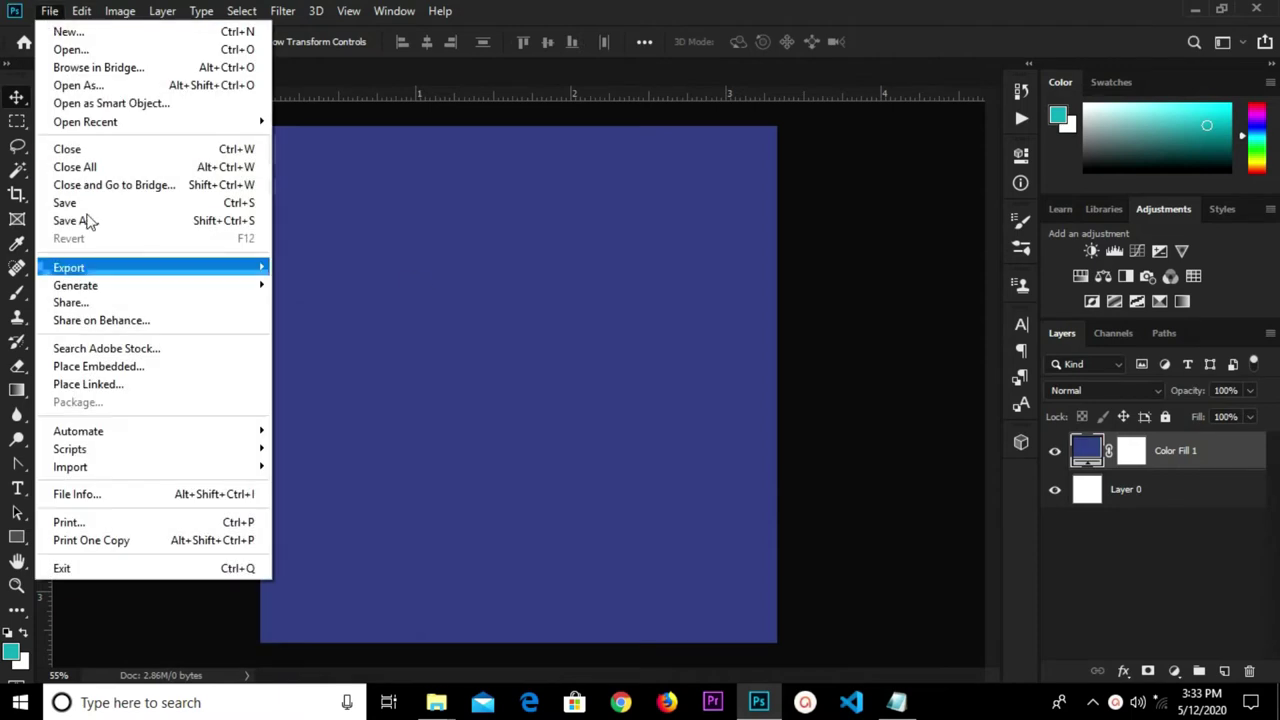
Step: Place the iStock shopping-woman image embedded and convert it to a smart object
click(105, 366)
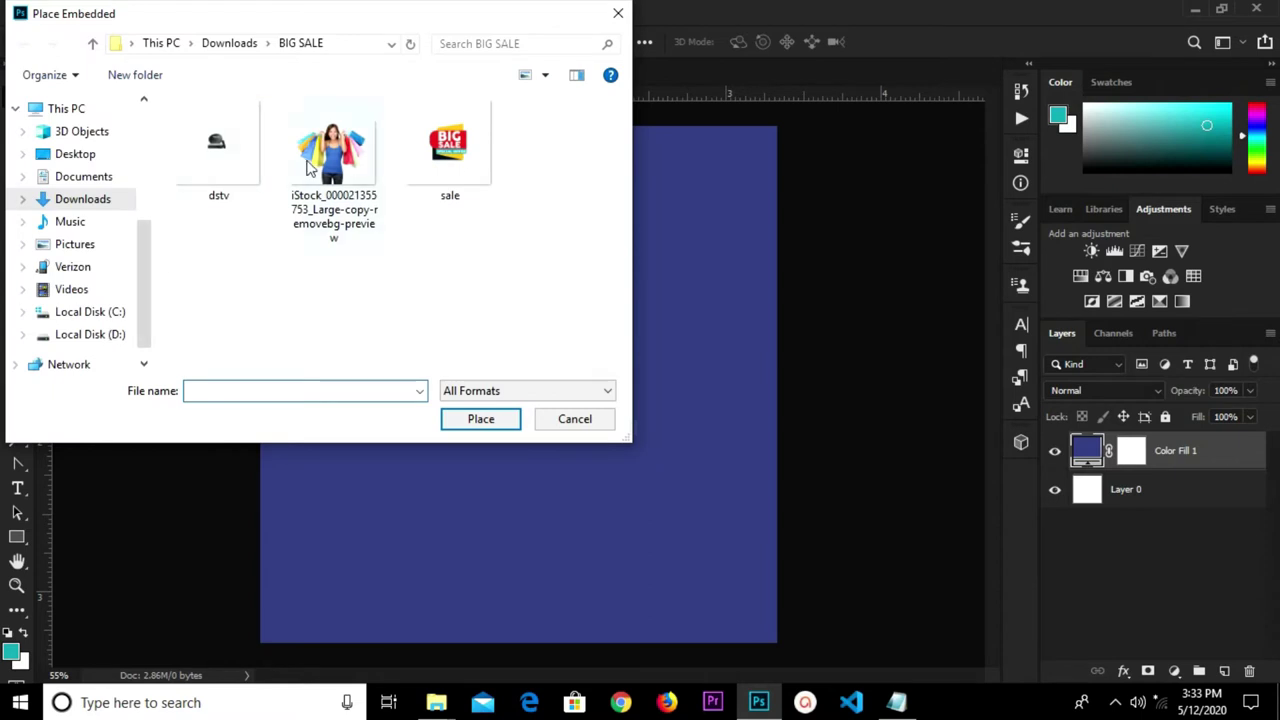
click(308, 168)
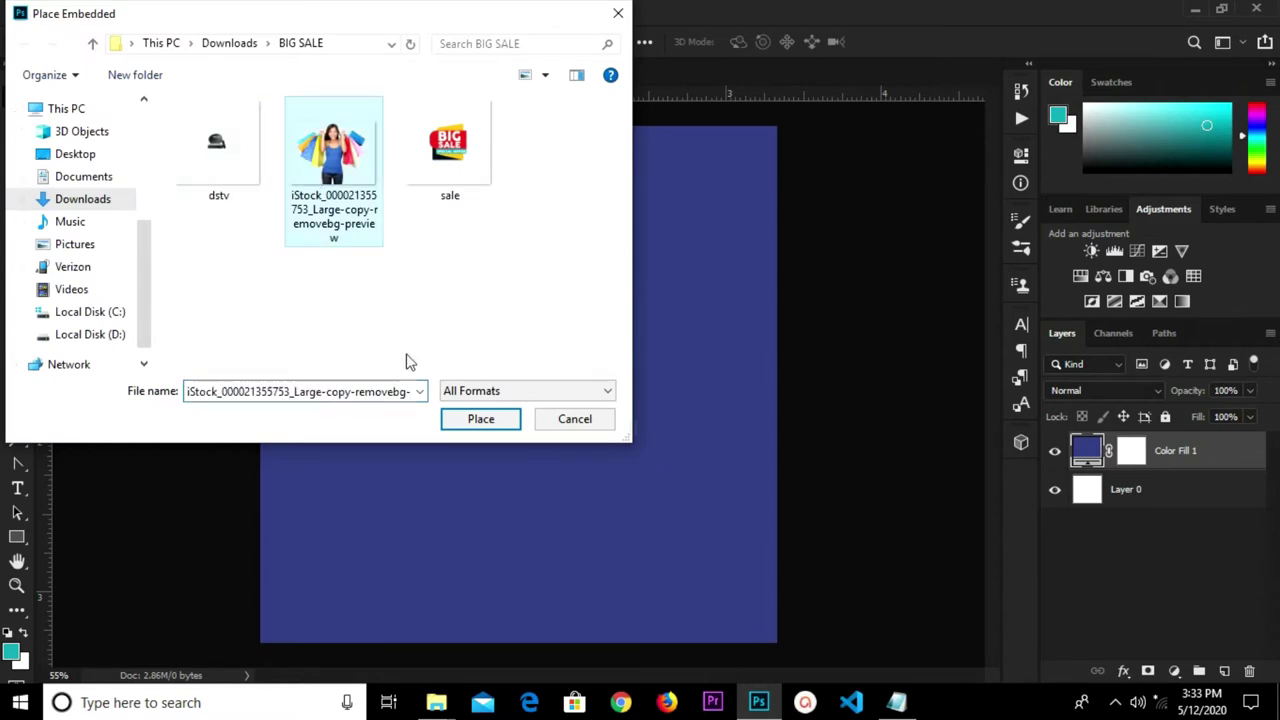
click(454, 425)
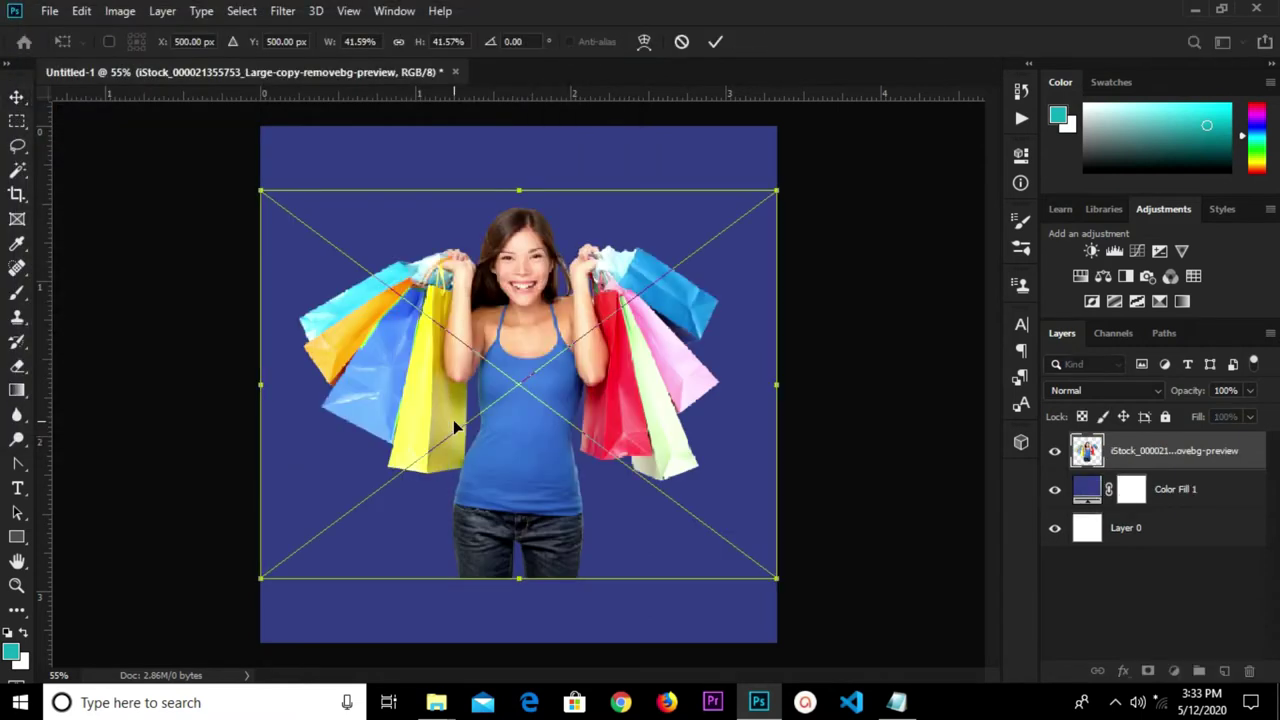
text(5)
key(Return)
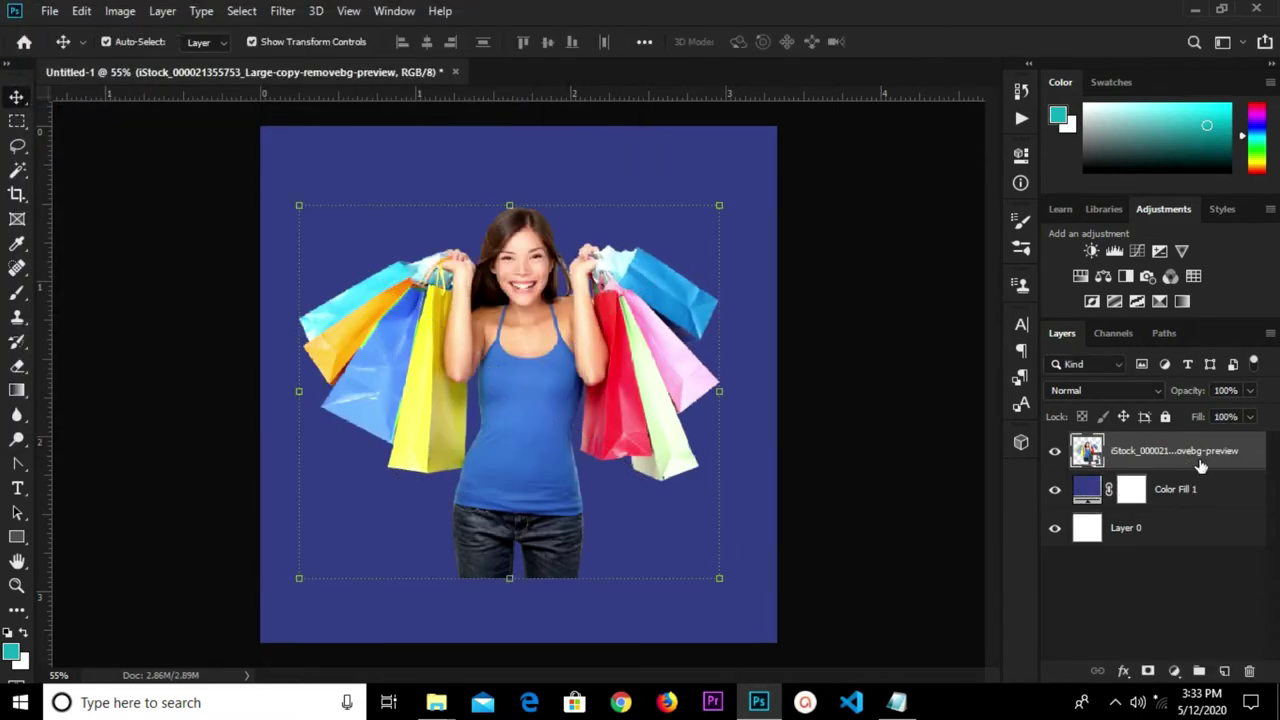
right_click(1200, 462)
click(987, 198)
Step: Scale the woman image to about 119% and move it to the poster's left edge
key(ctrl+t)
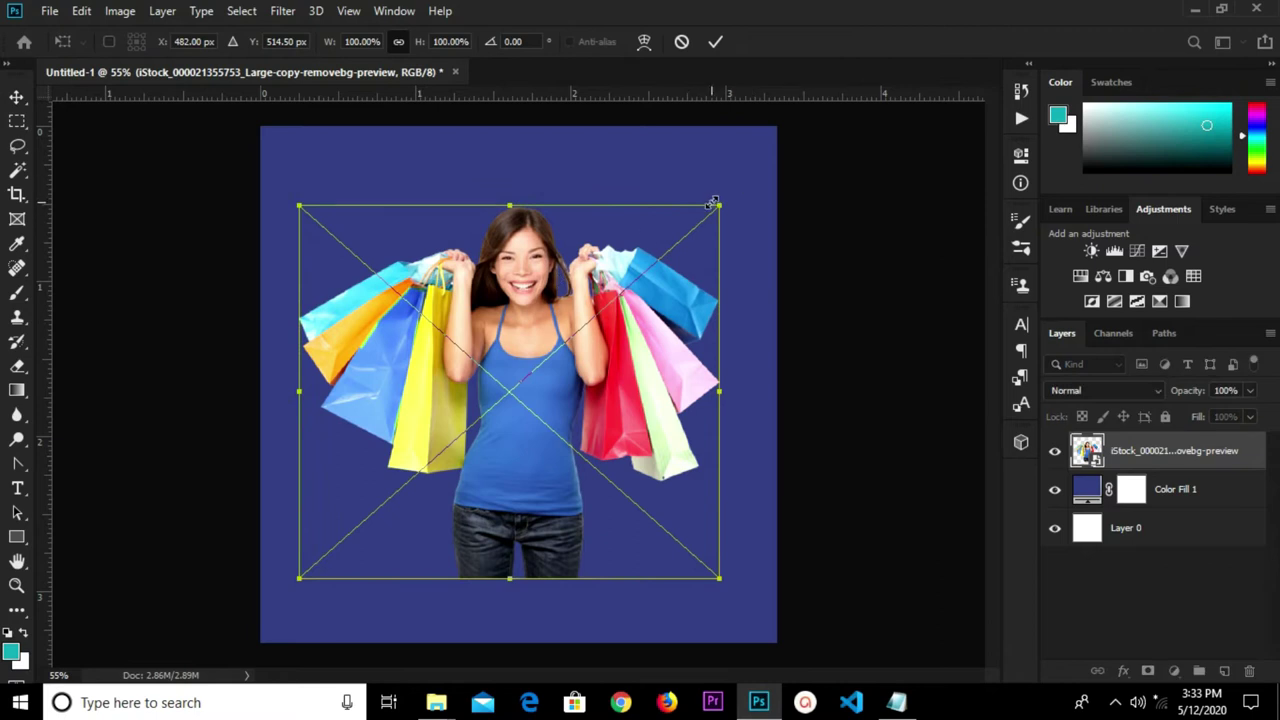
drag(746, 188, 755, 179)
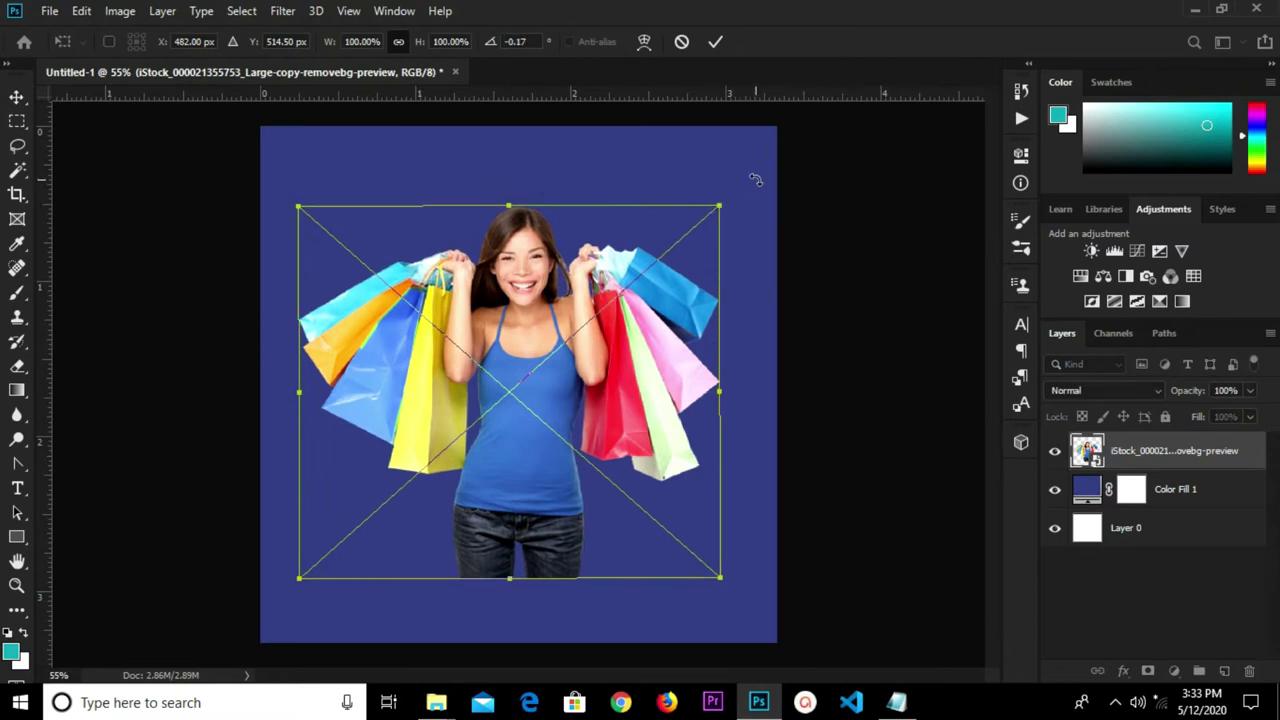
key(Return)
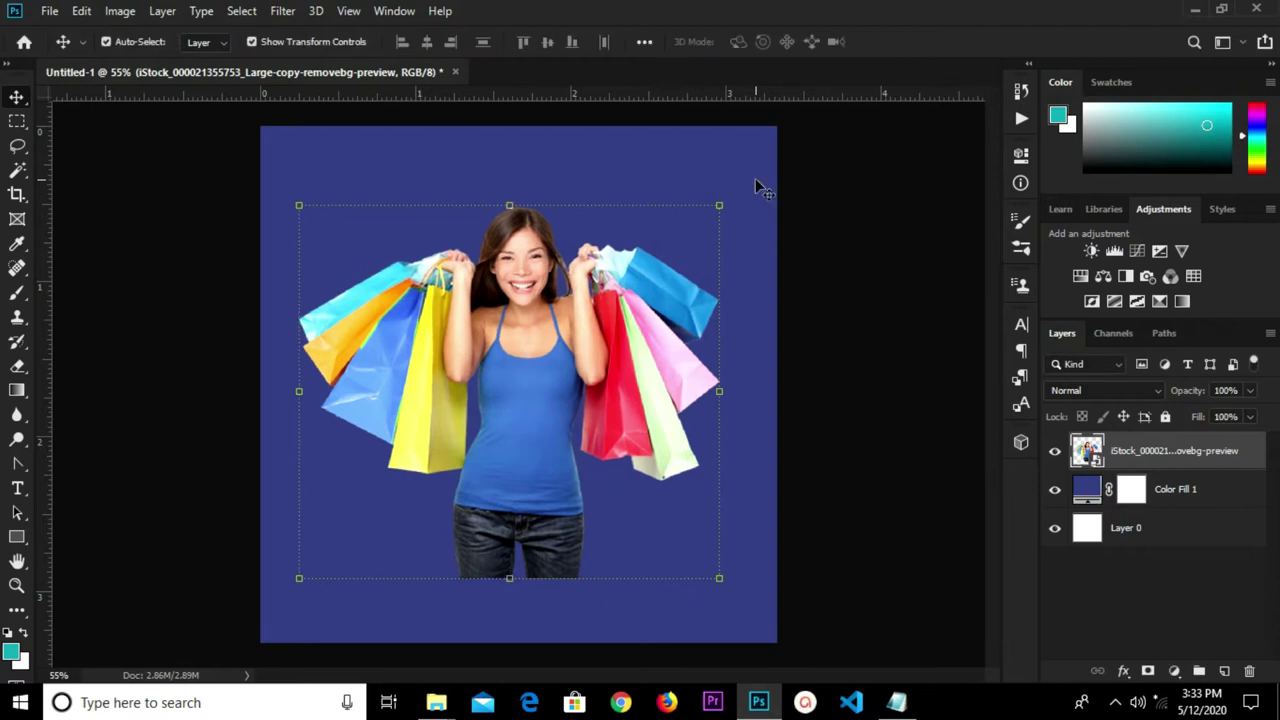
drag(720, 208, 755, 172)
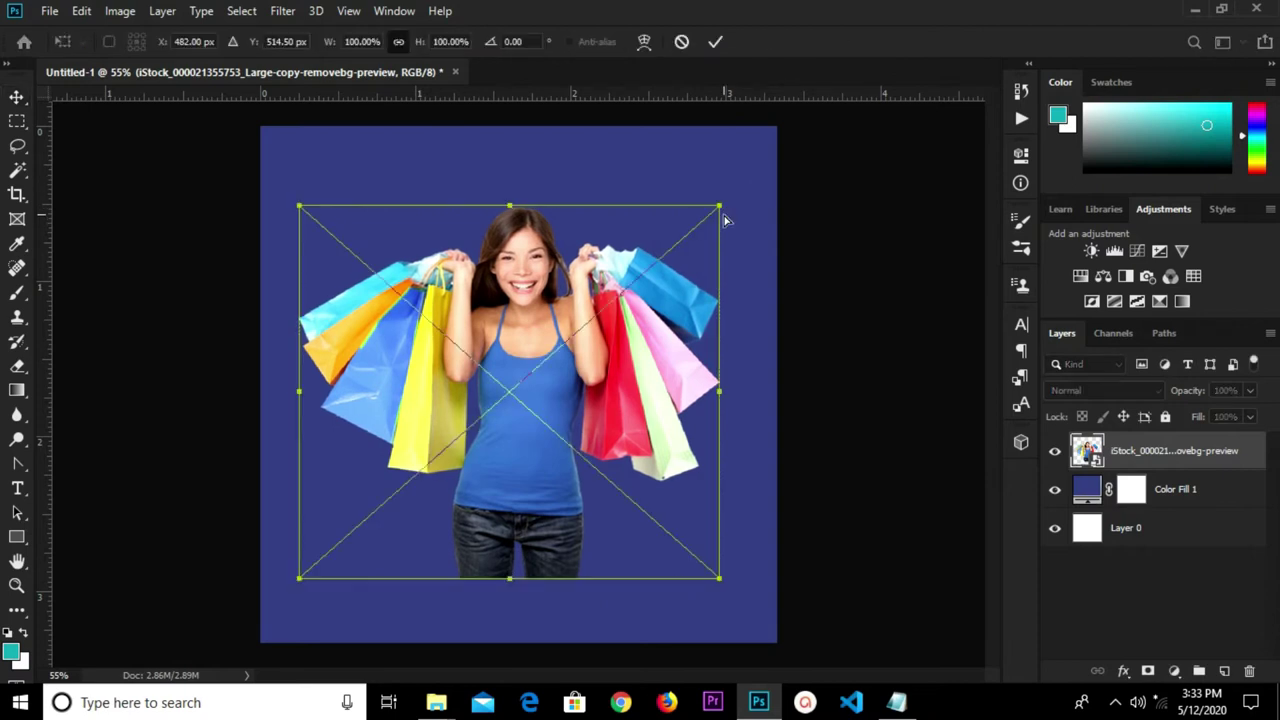
drag(755, 172, 772, 160)
mouse_move(525, 372)
mouse_down()
mouse_move(447, 425)
mouse_move(305, 437)
mouse_move(291, 451)
mouse_up()
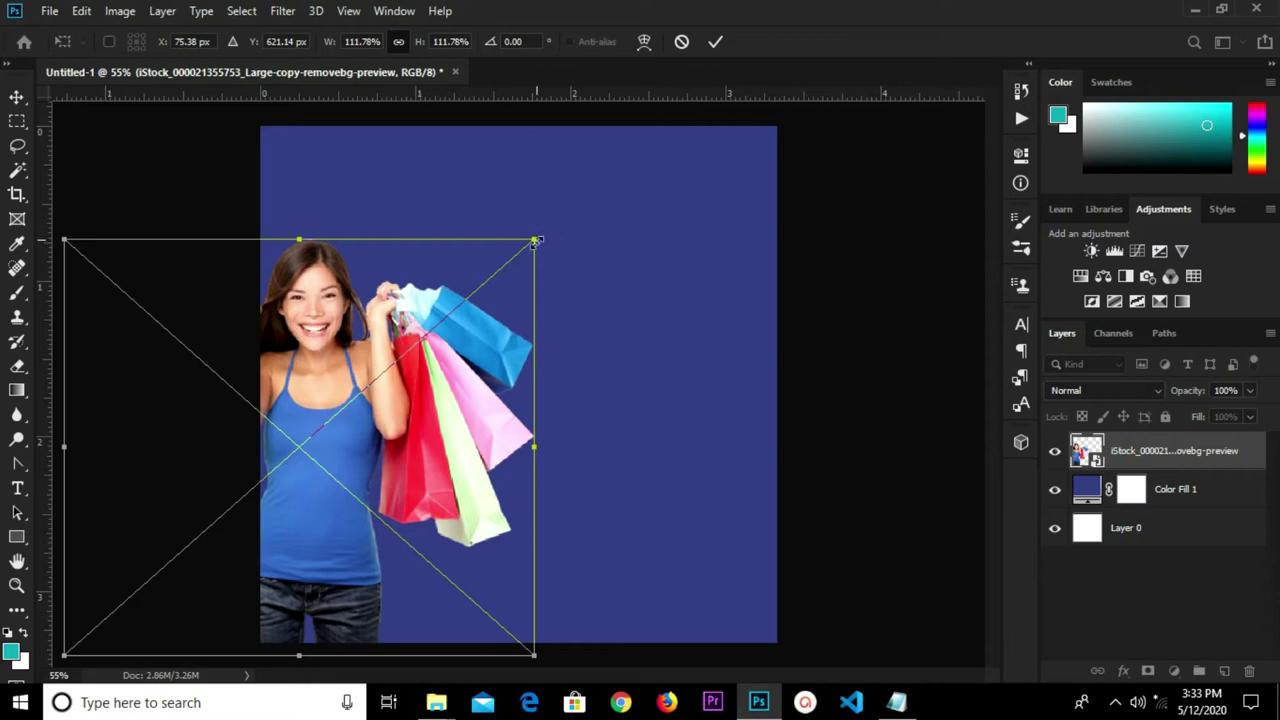
drag(535, 240, 566, 211)
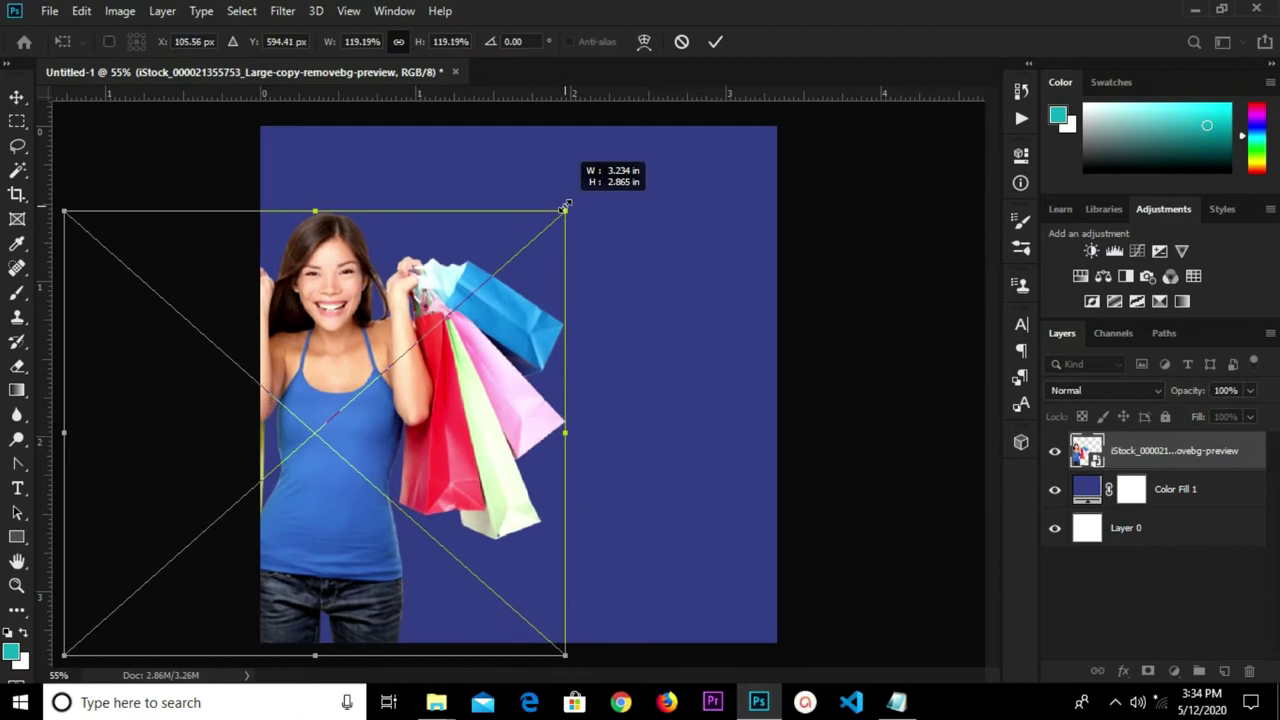
click(716, 42)
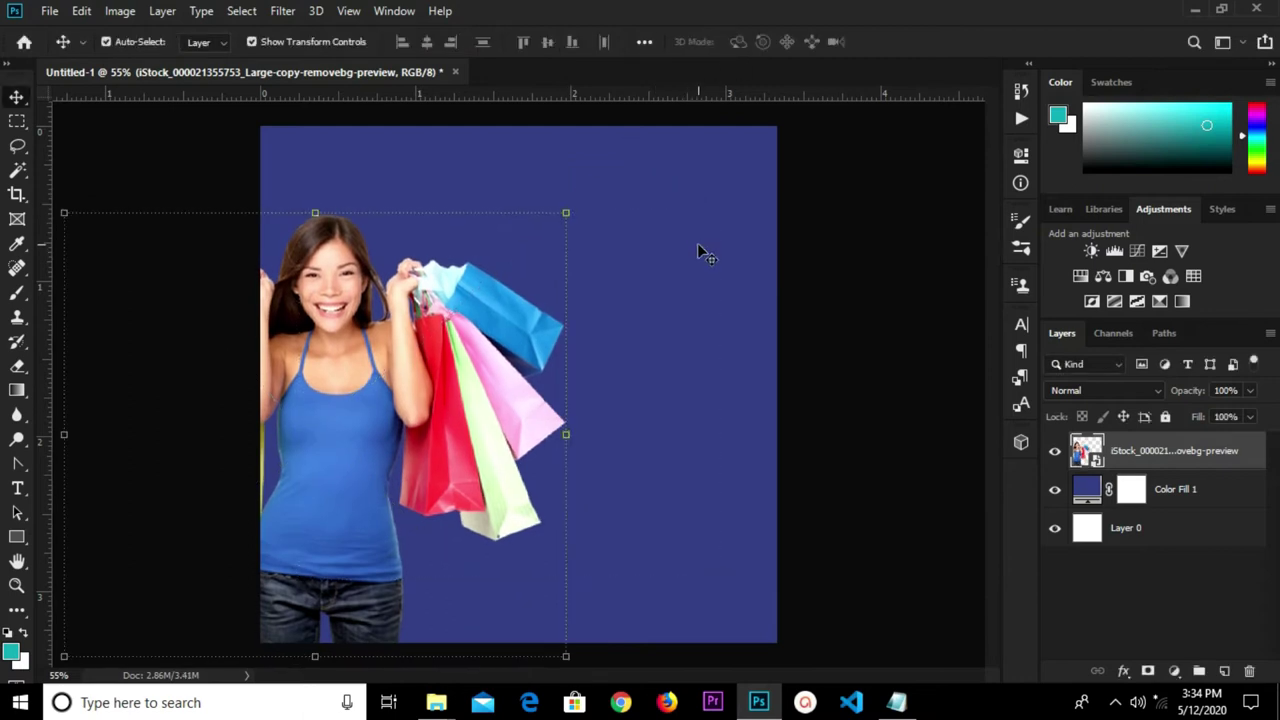
click(822, 305)
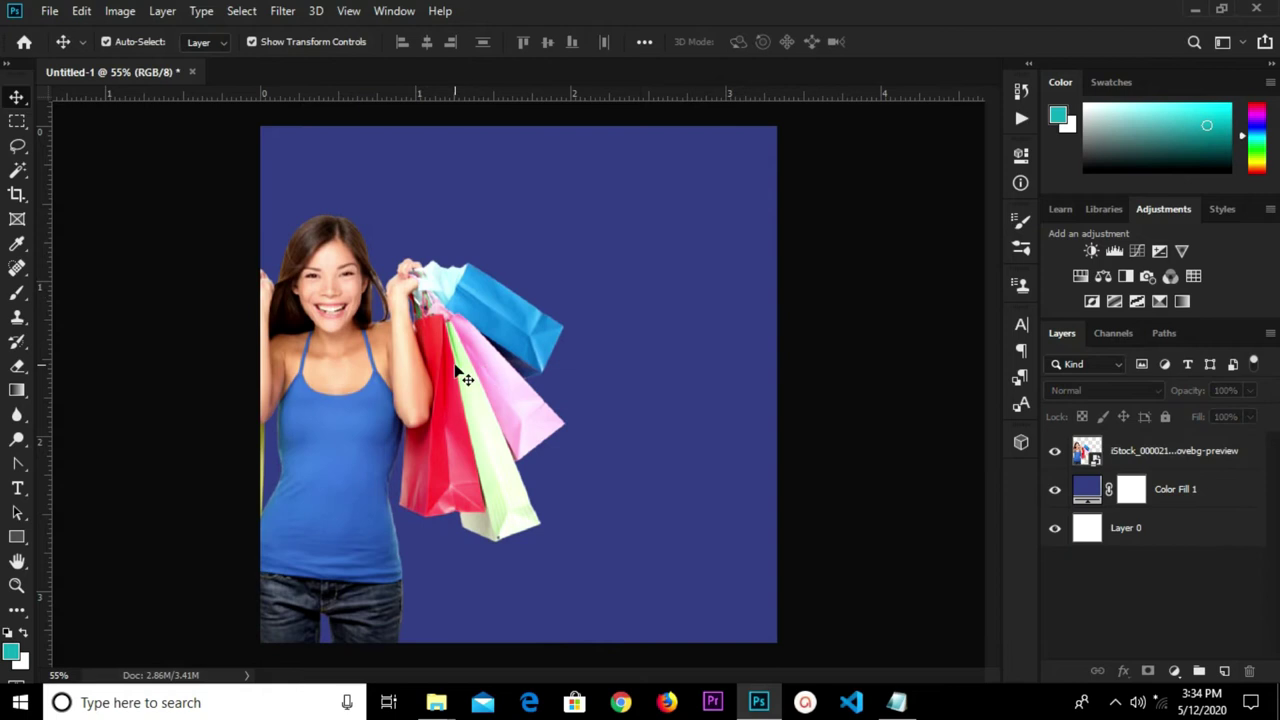
Step: Place the sale badge image embedded onto the poster
click(49, 11)
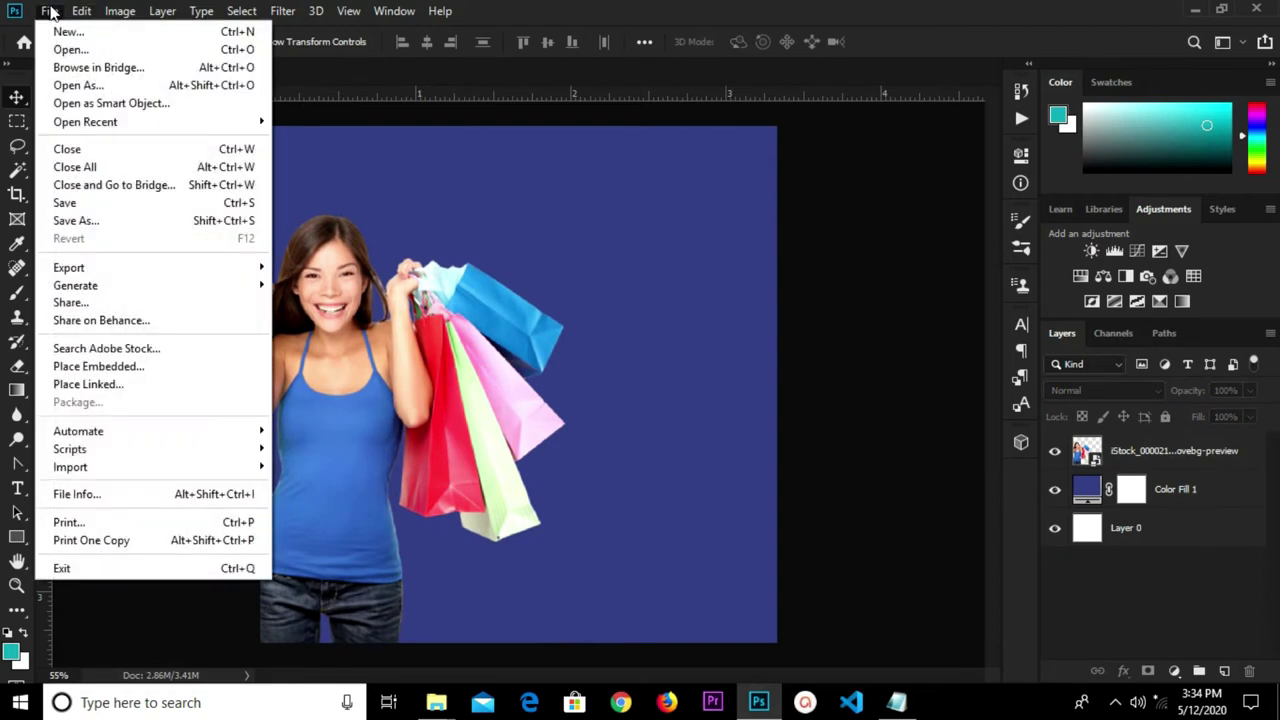
click(118, 370)
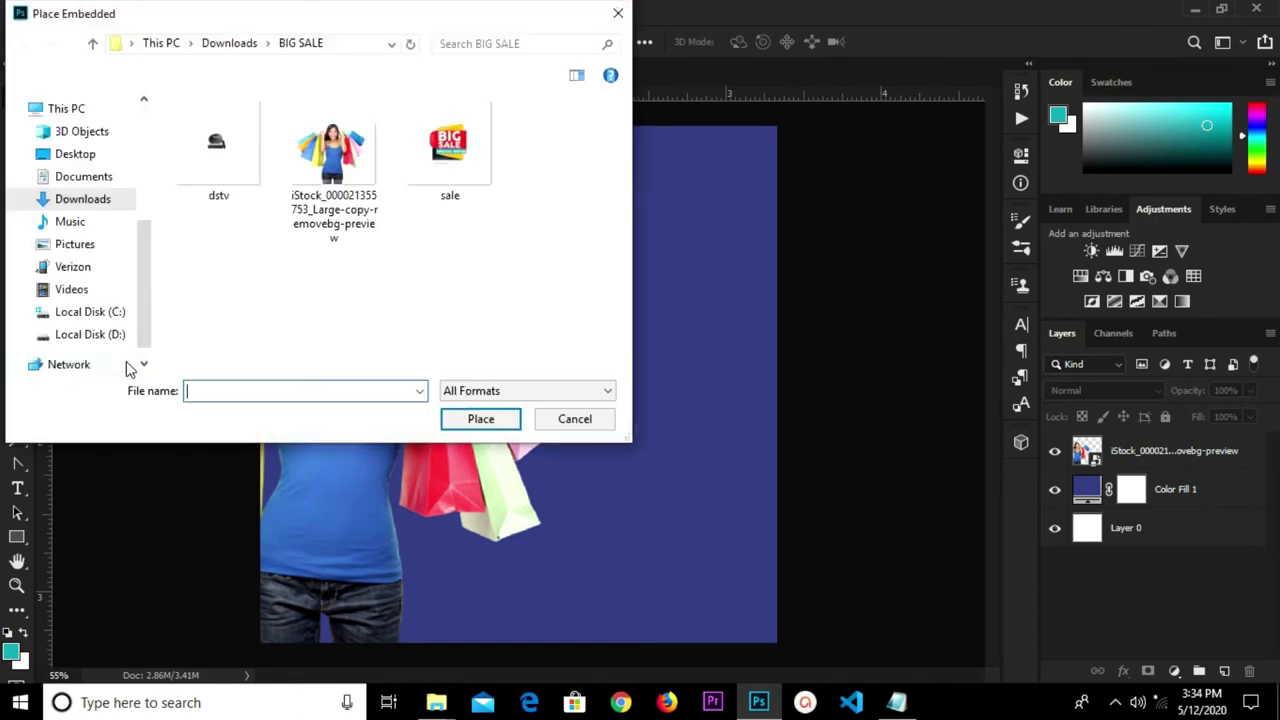
click(449, 150)
click(490, 419)
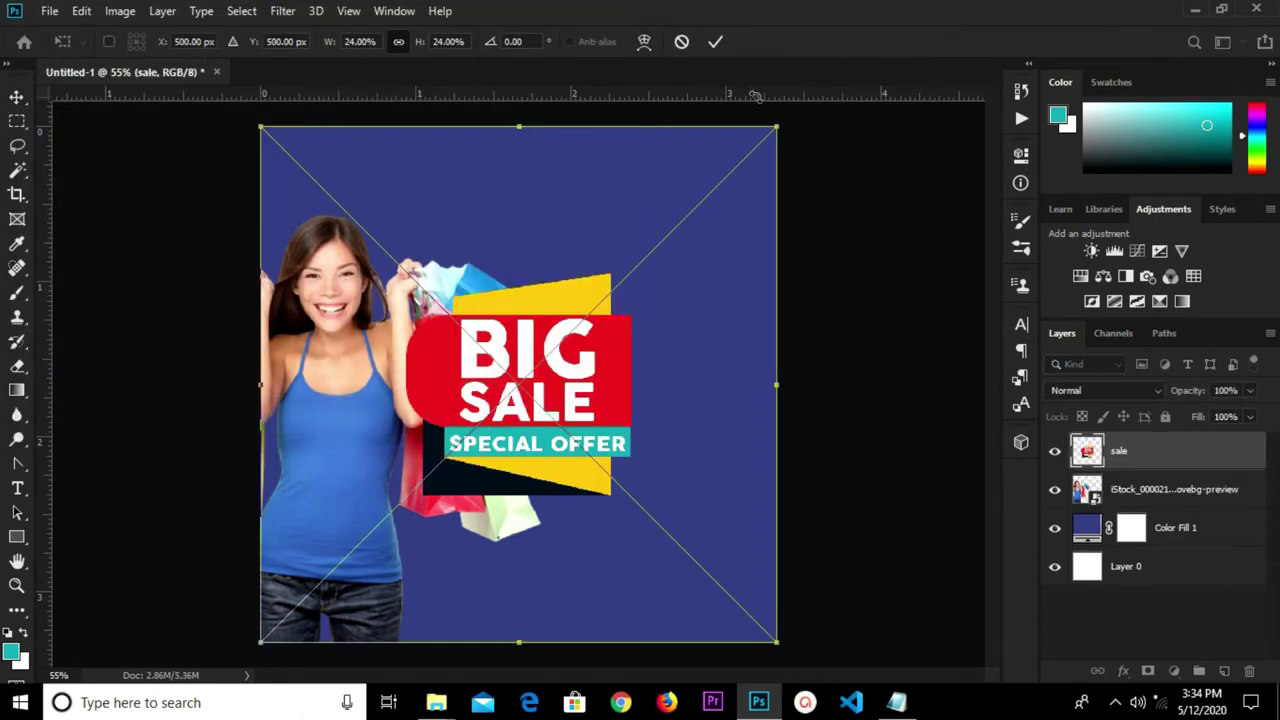
click(718, 42)
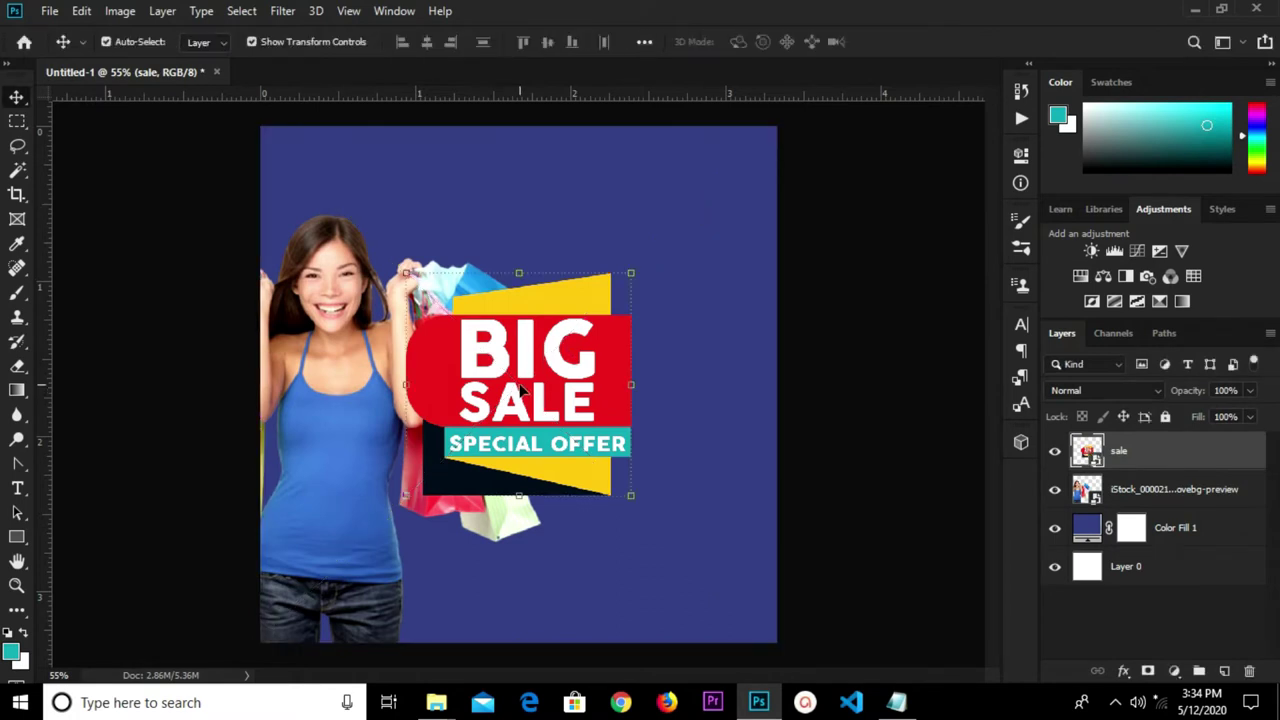
Step: Move the BIG SALE badge right beside the shopping bags and shrink it
drag(517, 390, 650, 383)
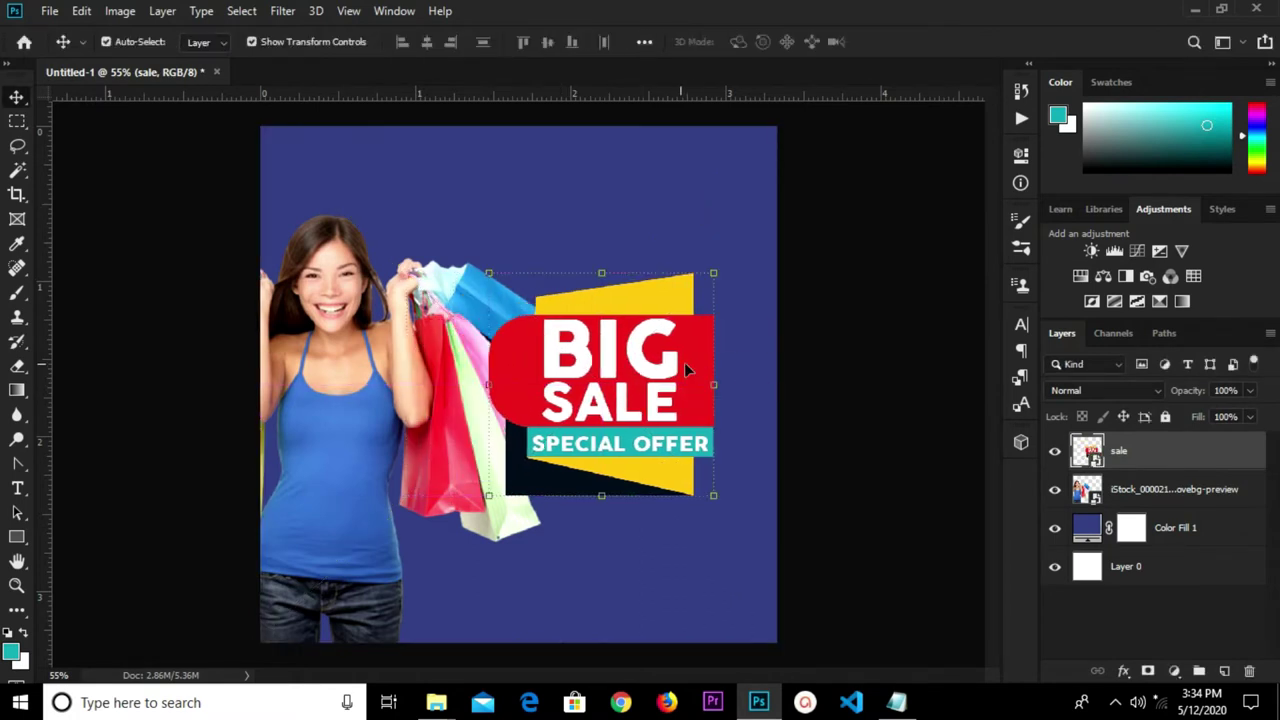
drag(648, 382, 697, 374)
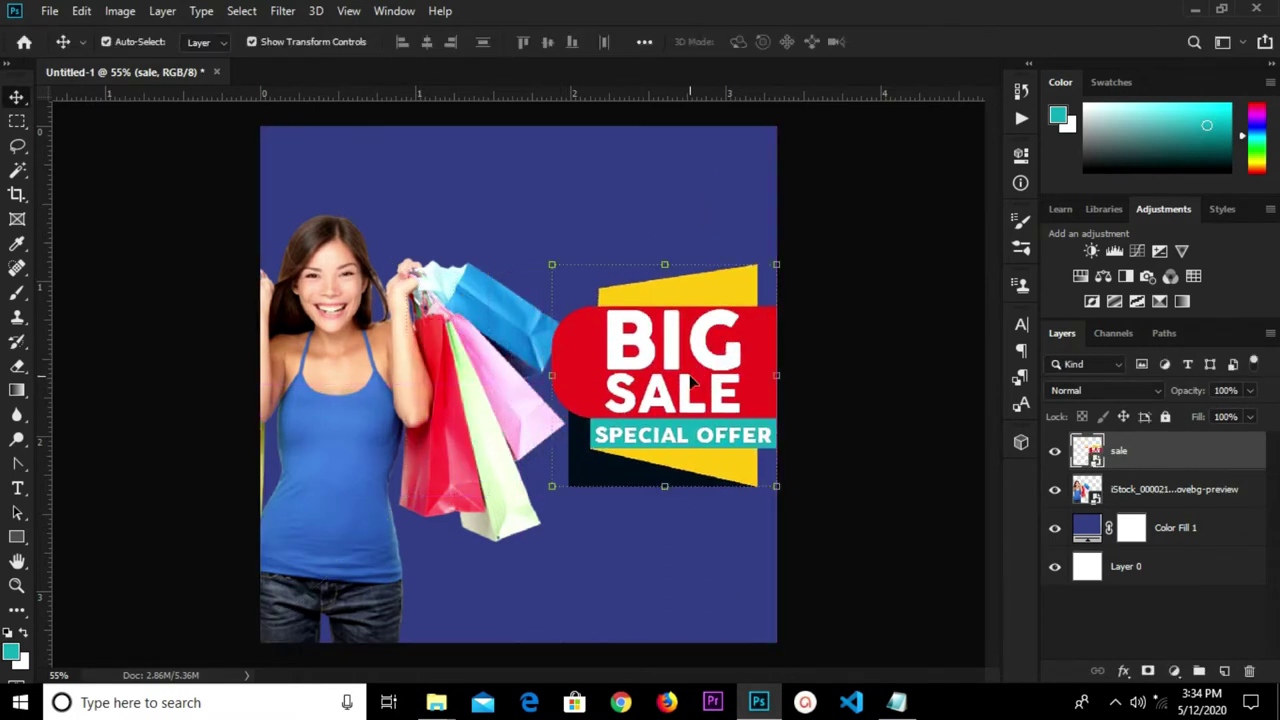
click(785, 494)
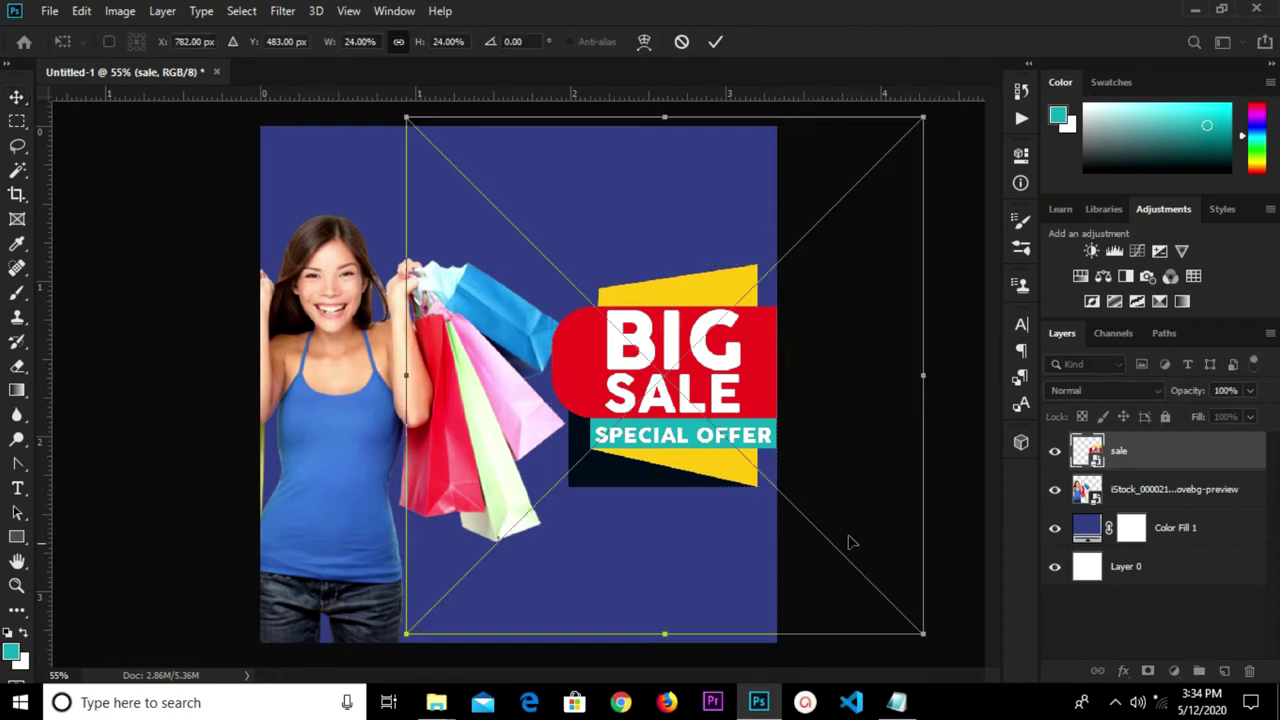
drag(922, 630, 834, 545)
drag(604, 325, 640, 371)
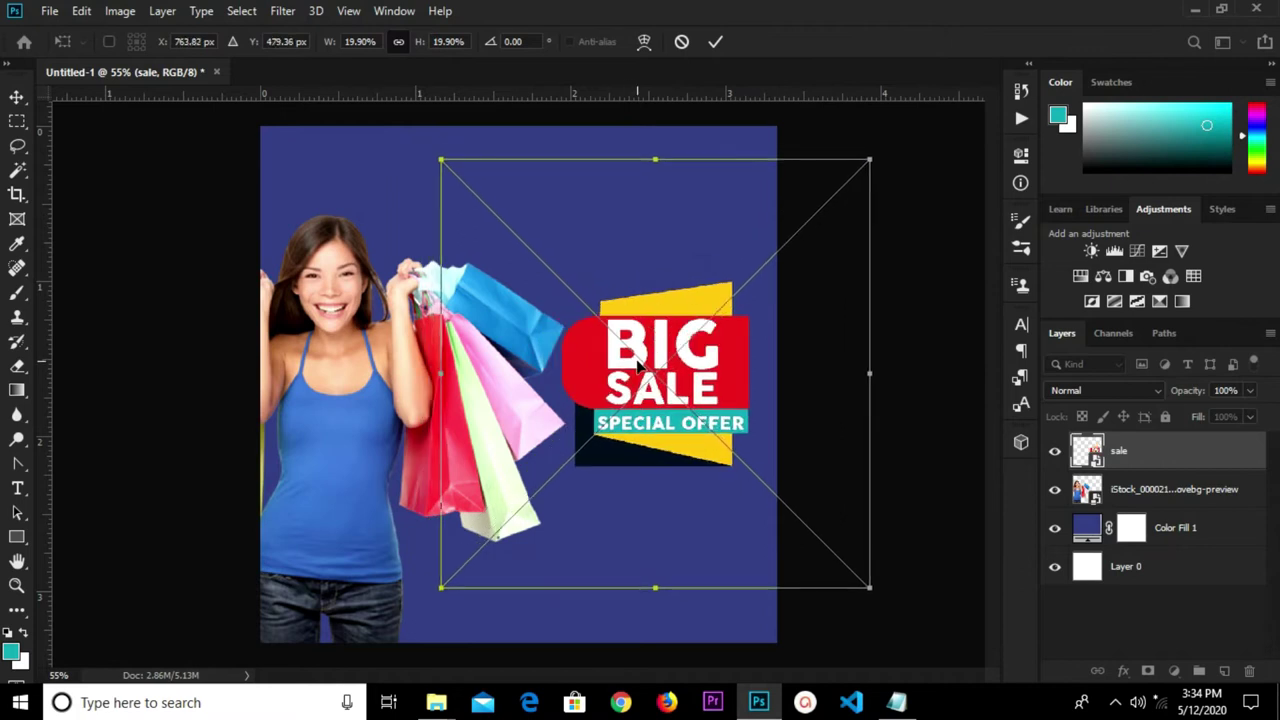
drag(440, 157, 416, 134)
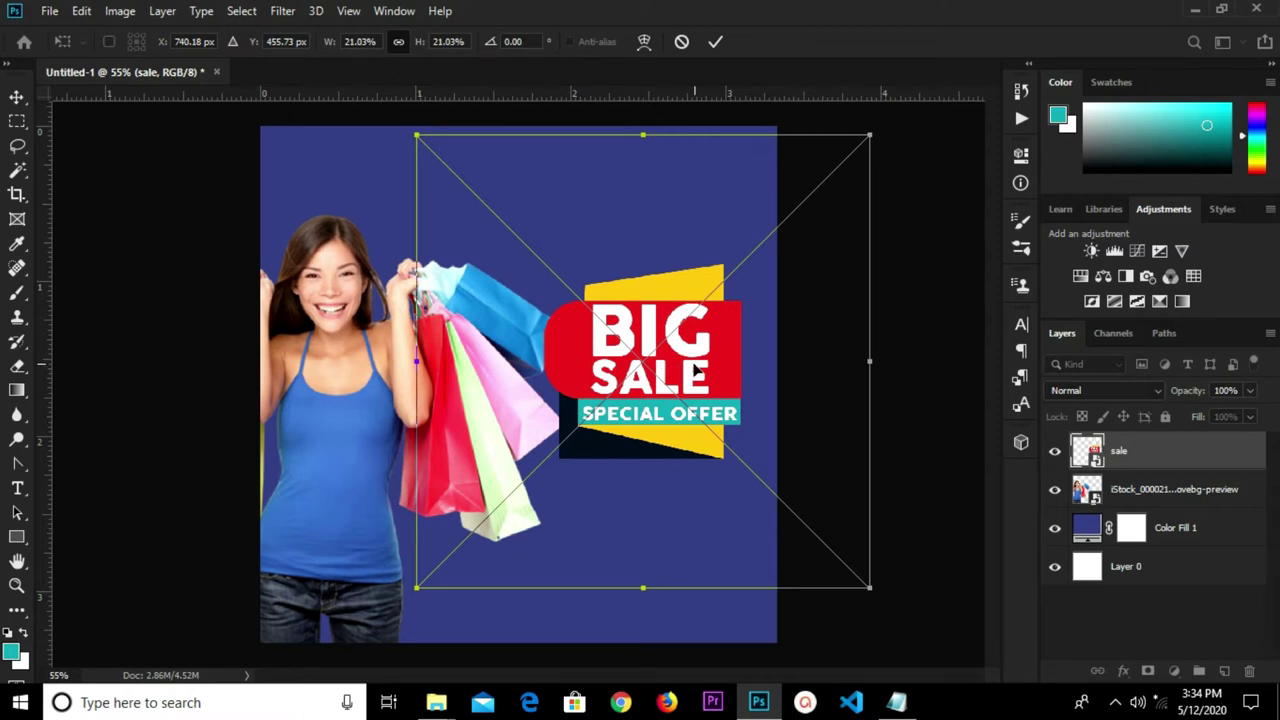
drag(690, 369, 695, 369)
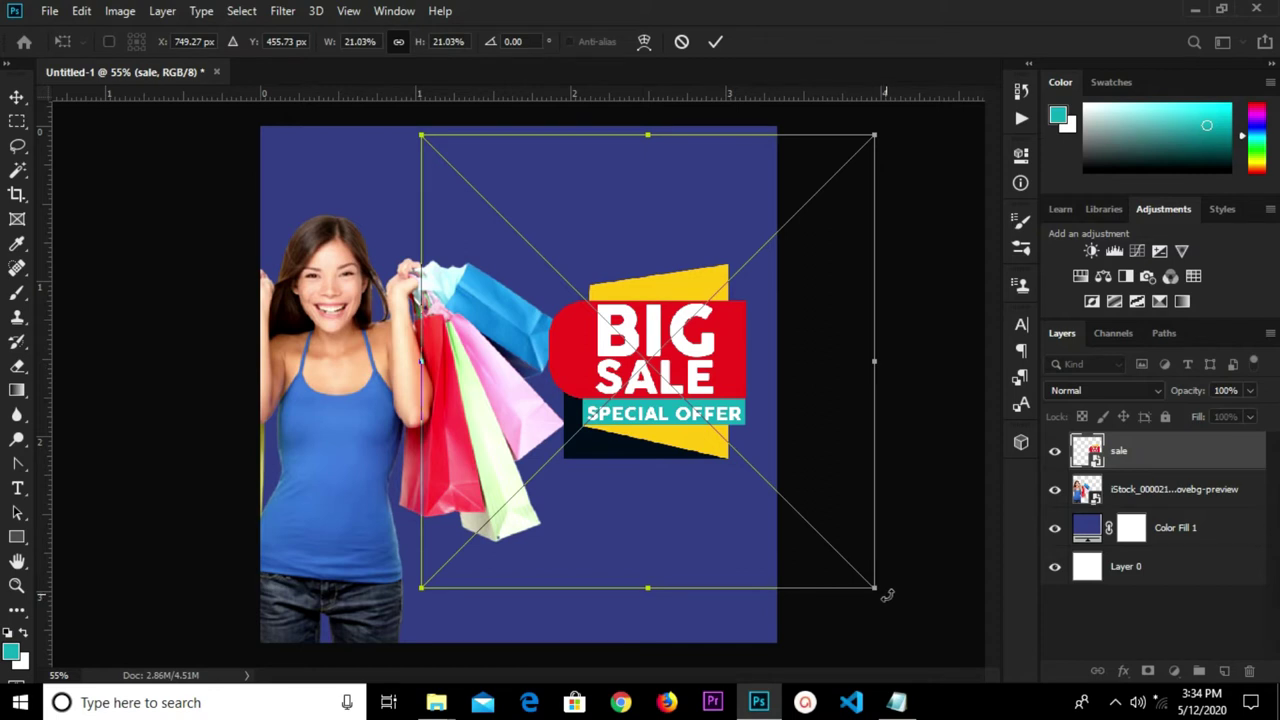
Step: Fine-tune the badge to about 21.55% scale and commit its position
drag(880, 591, 890, 603)
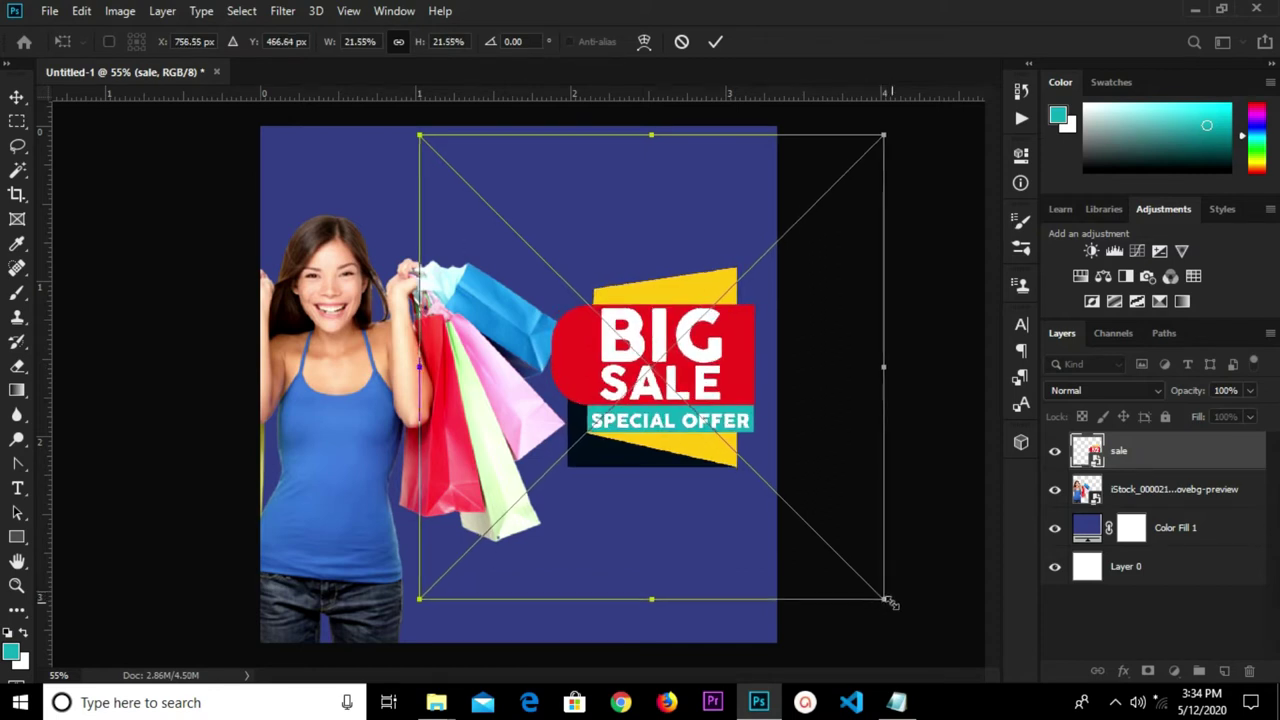
drag(874, 583, 871, 583)
key(Up)
key(Up)
key(Up)
key(Up)
key(Up)
key(Up)
key(Up)
key(Up)
key(Up)
key(Up)
key(Up)
key(Up)
key(Up)
key(Up)
key(Up)
key(Up)
key(Up)
key(Up)
key(Right)
key(Right)
key(Right)
key(Up)
key(Up)
key(Up)
key(Right)
key(Right)
click(715, 42)
click(845, 362)
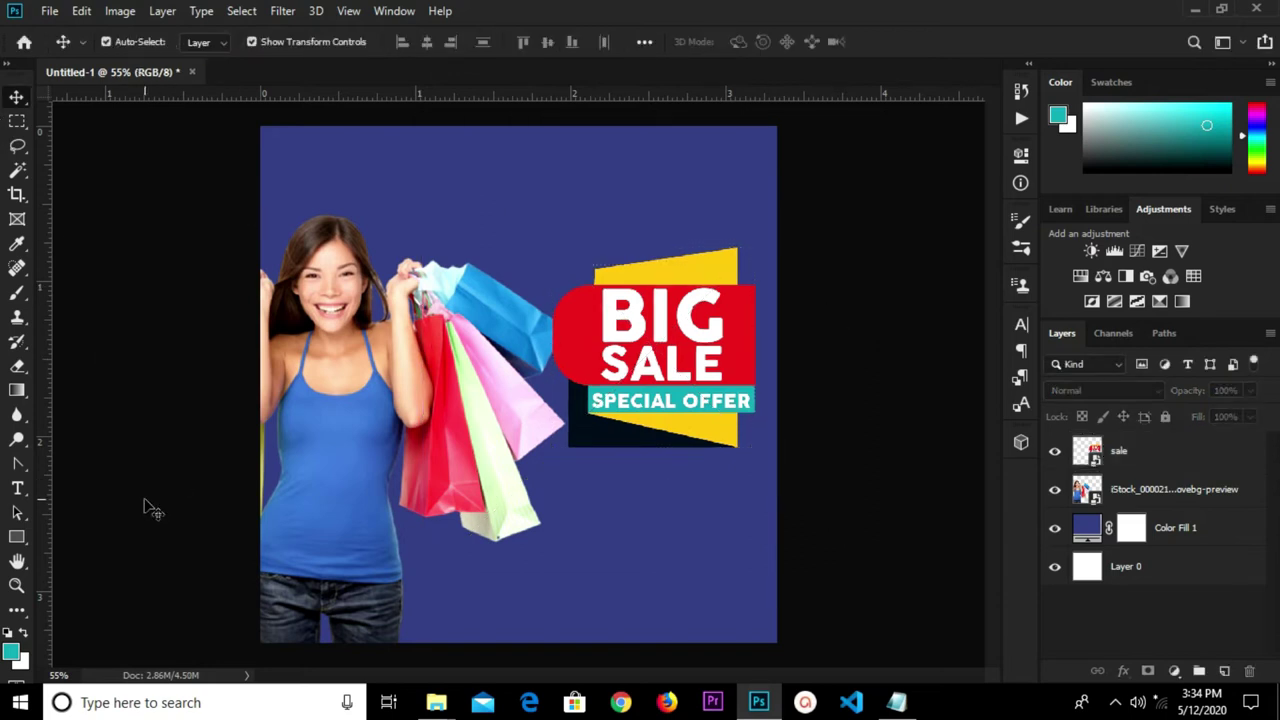
Step: Copy the words 'design studio' from the Notepad notes
click(896, 702)
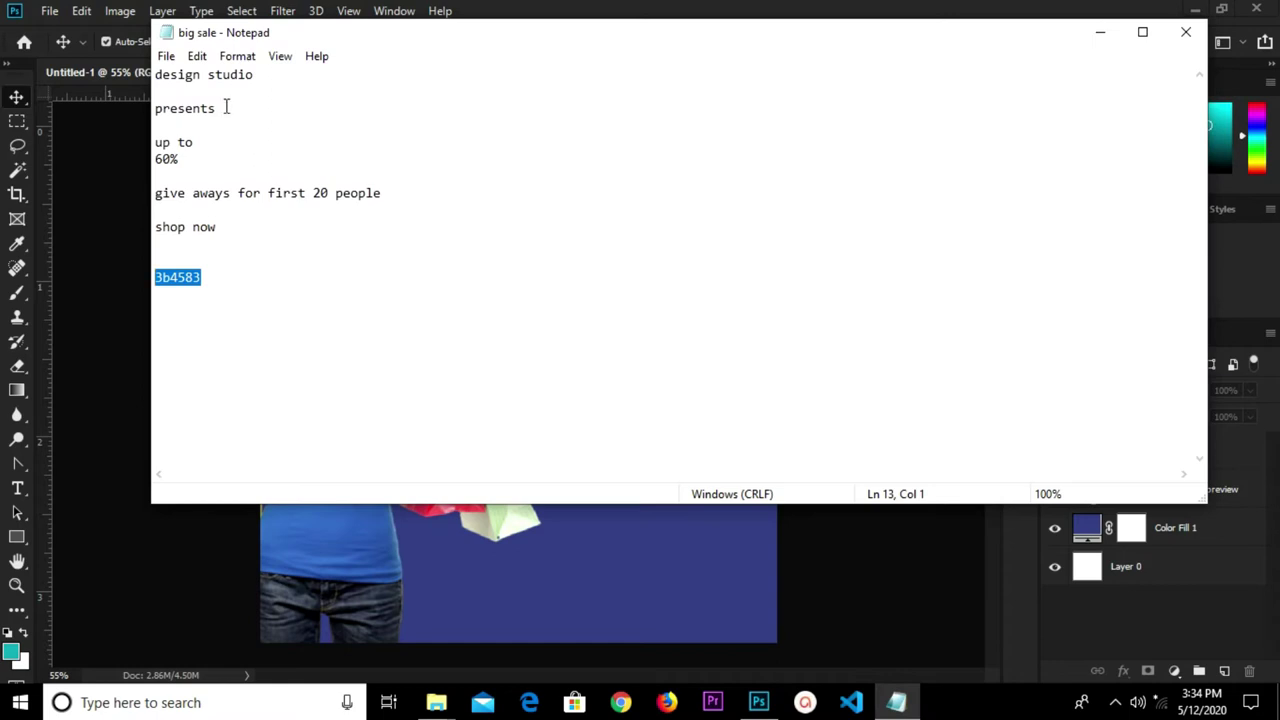
drag(264, 76, 152, 74)
right_click(157, 70)
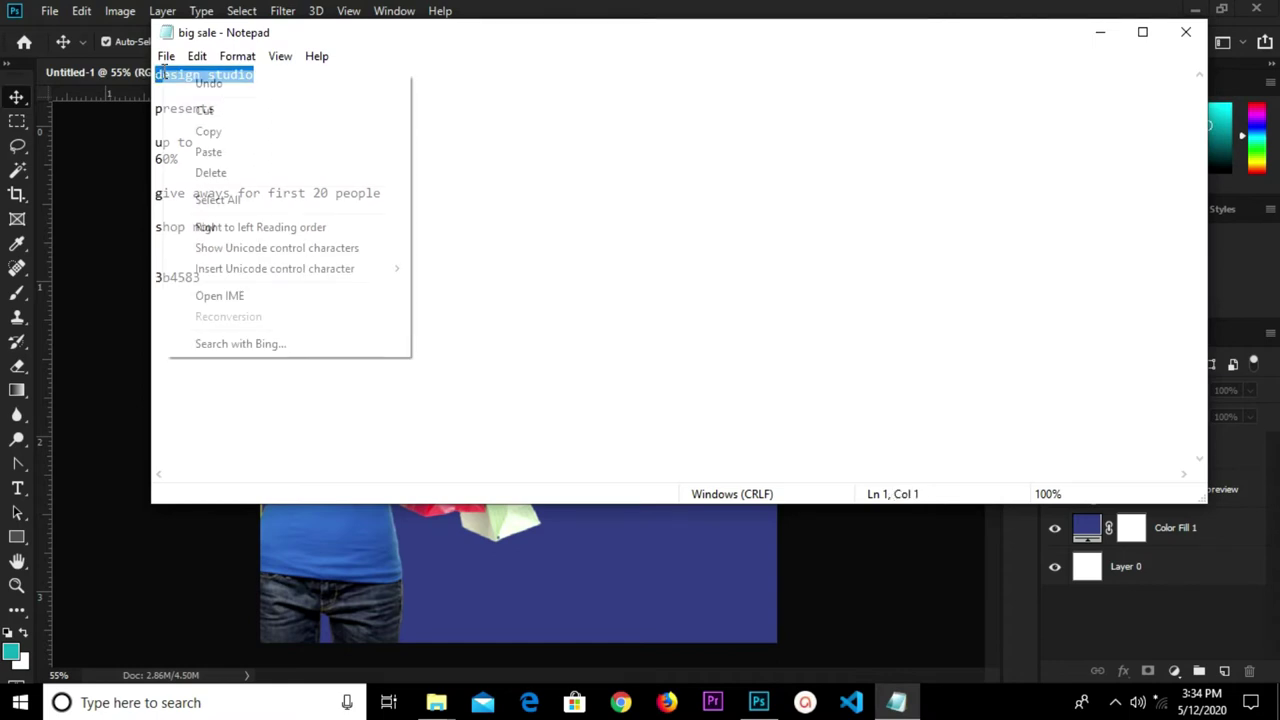
click(205, 134)
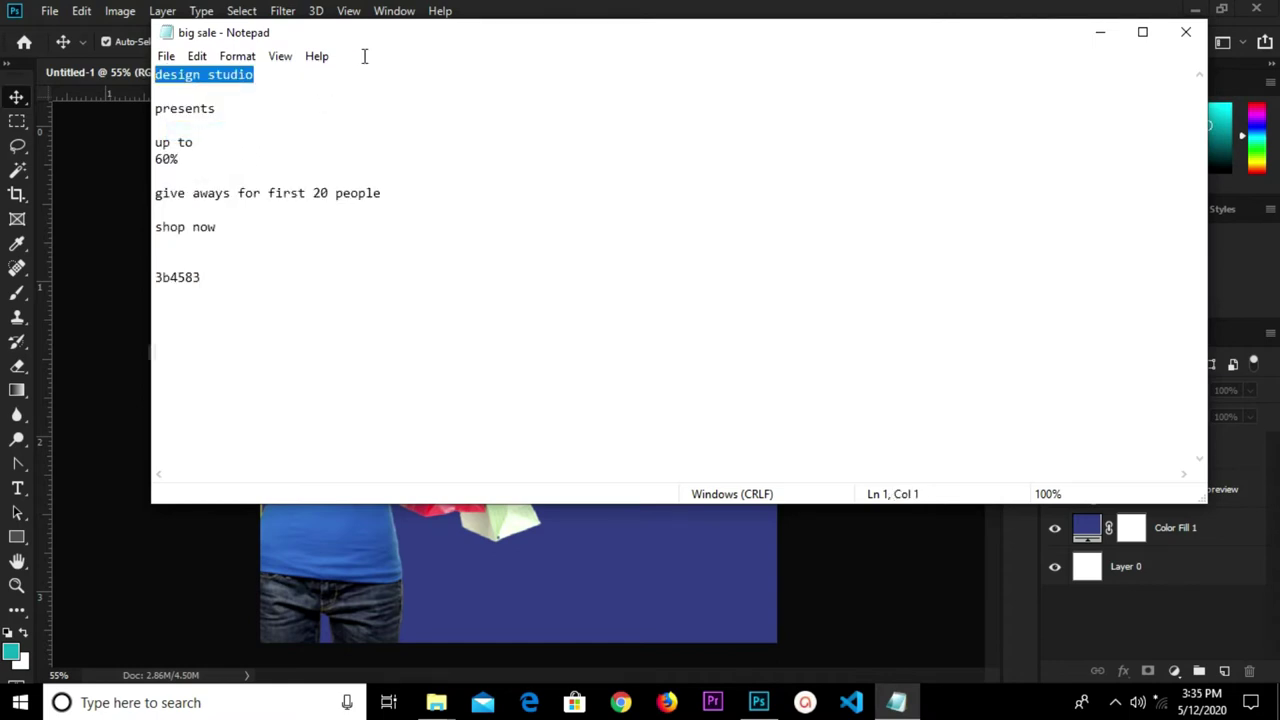
click(1100, 33)
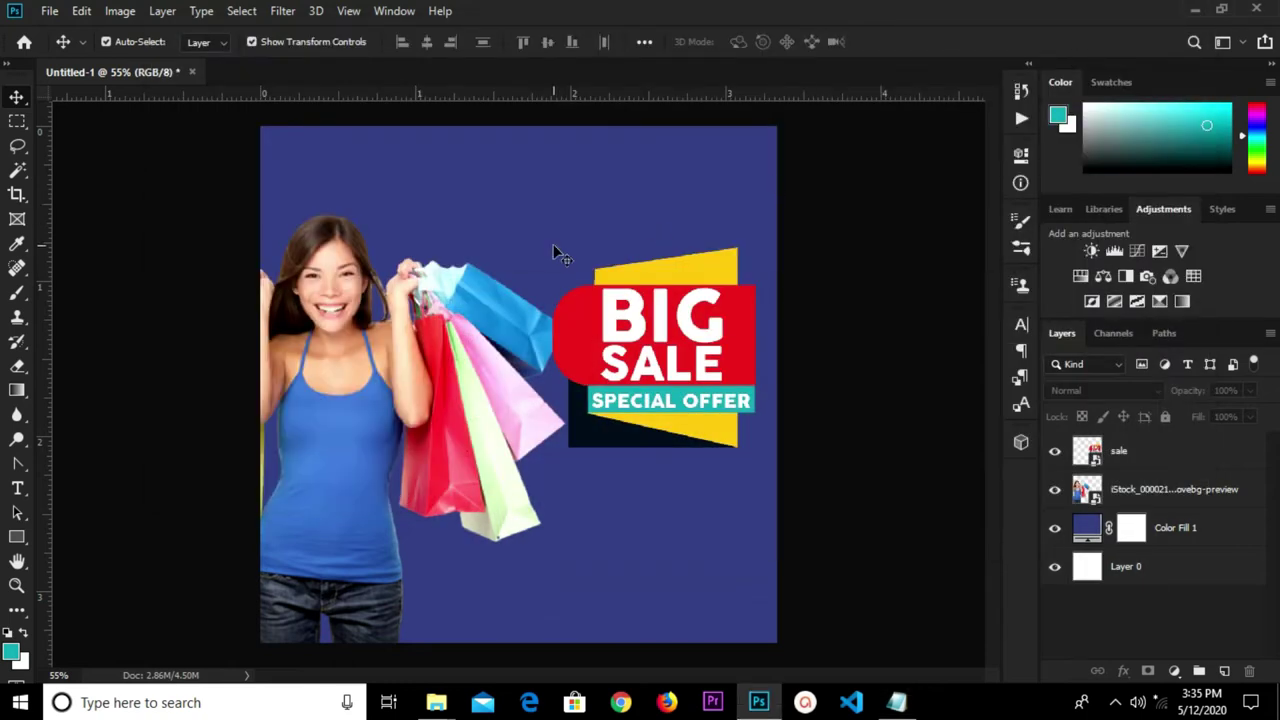
Step: Paste 'design studio' as a 9 pt text layer at the top of the poster
key(t)
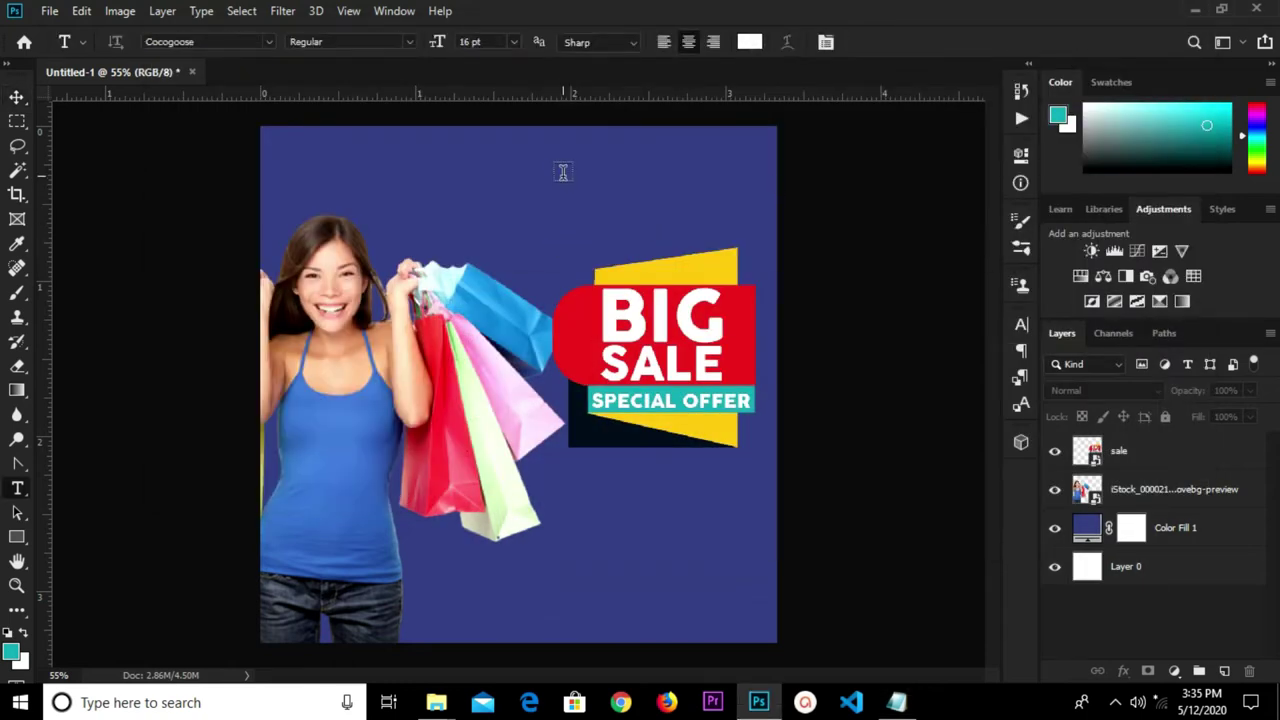
click(562, 172)
key(ctrl+v)
click(894, 42)
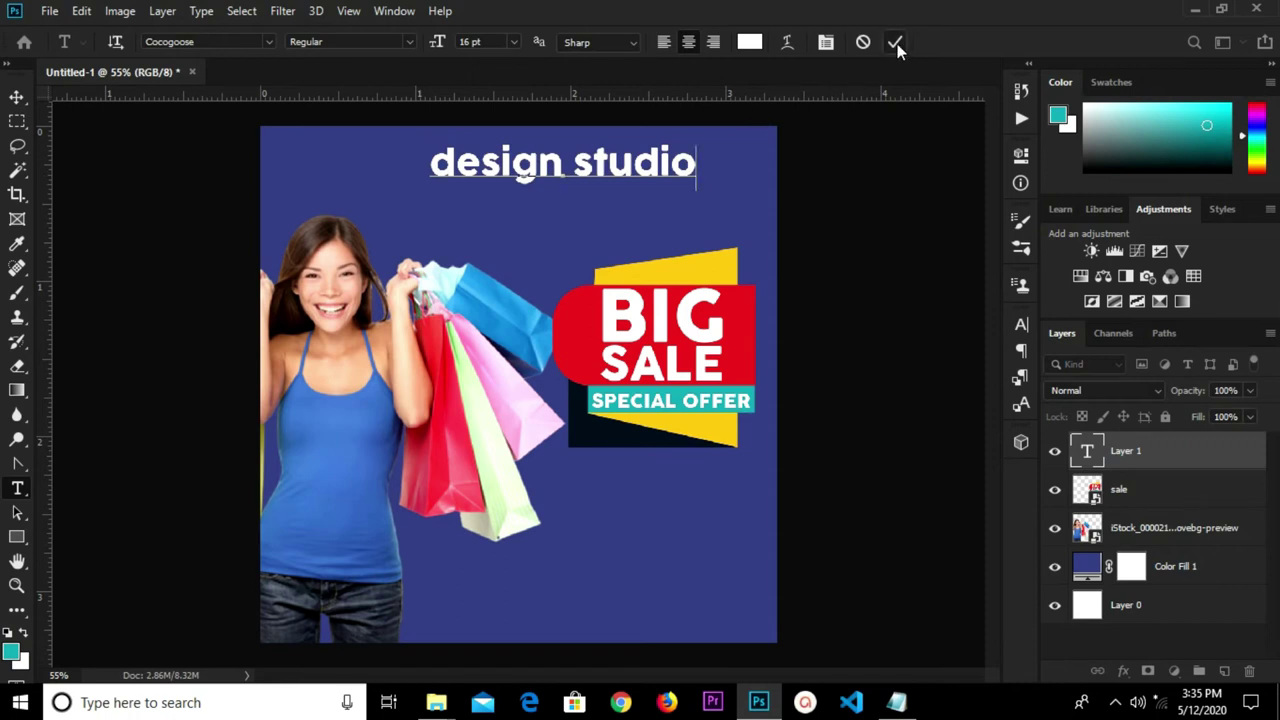
click(511, 42)
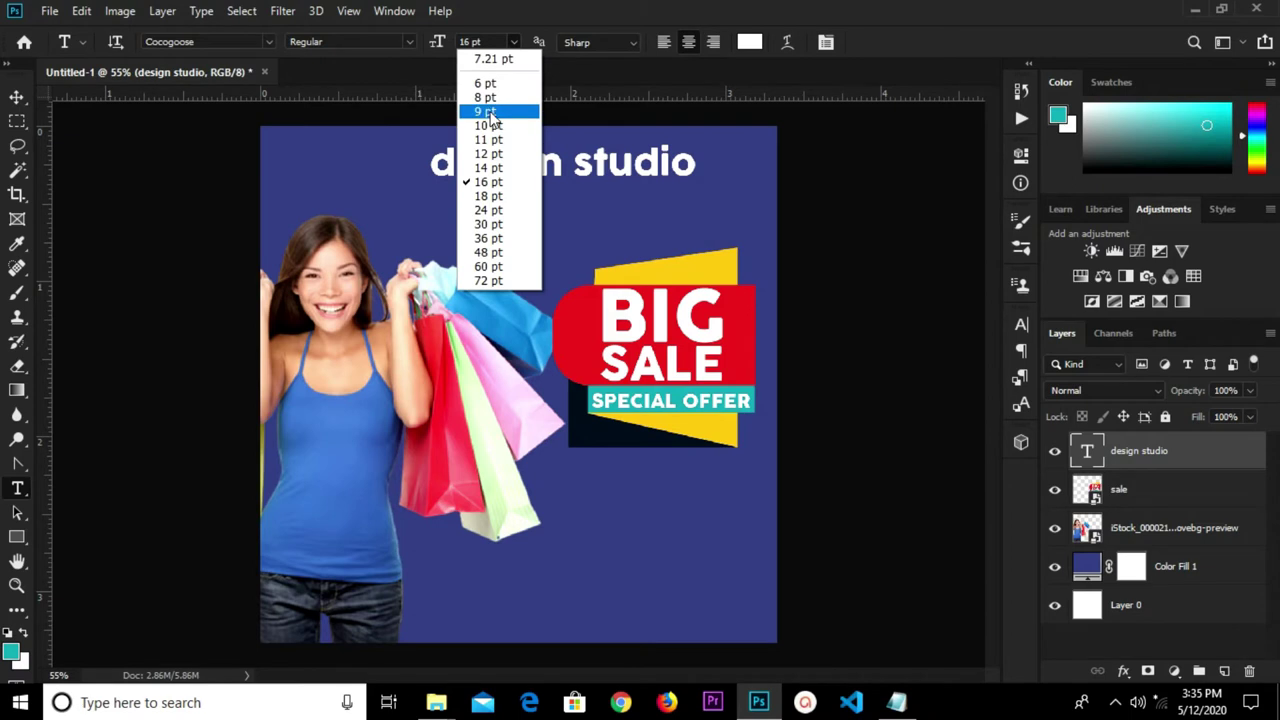
click(490, 111)
click(490, 111)
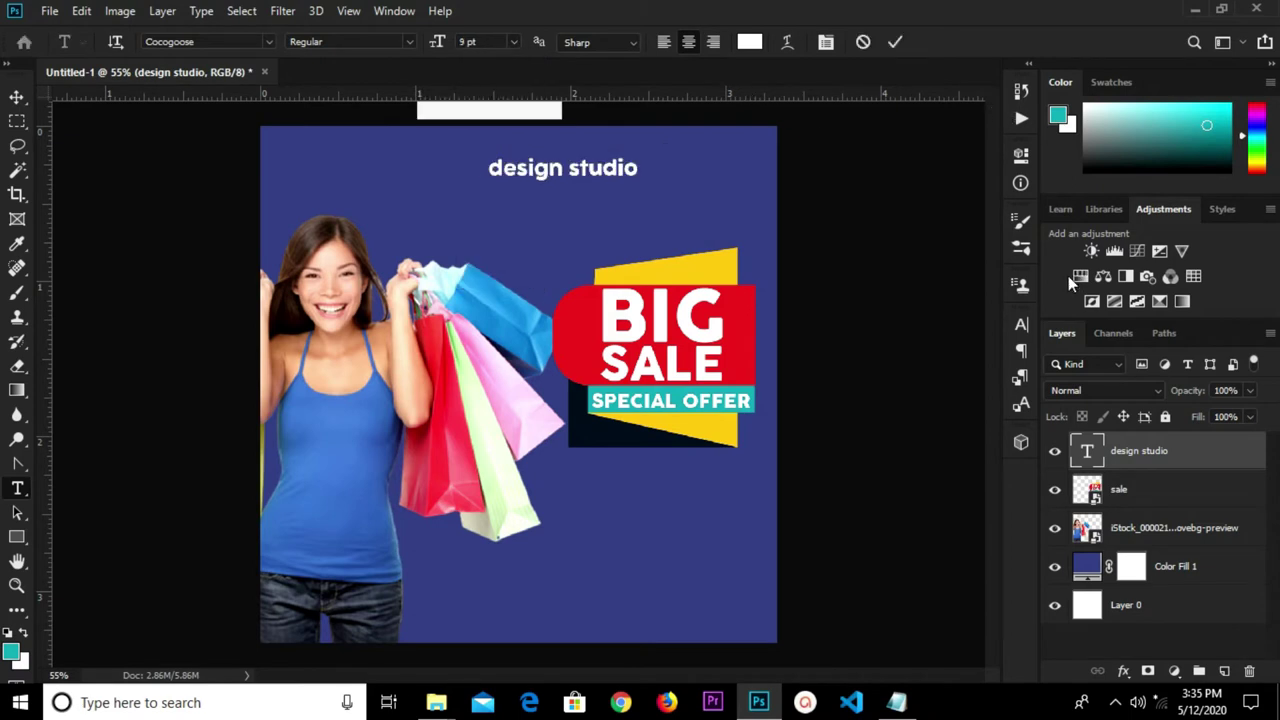
click(1020, 326)
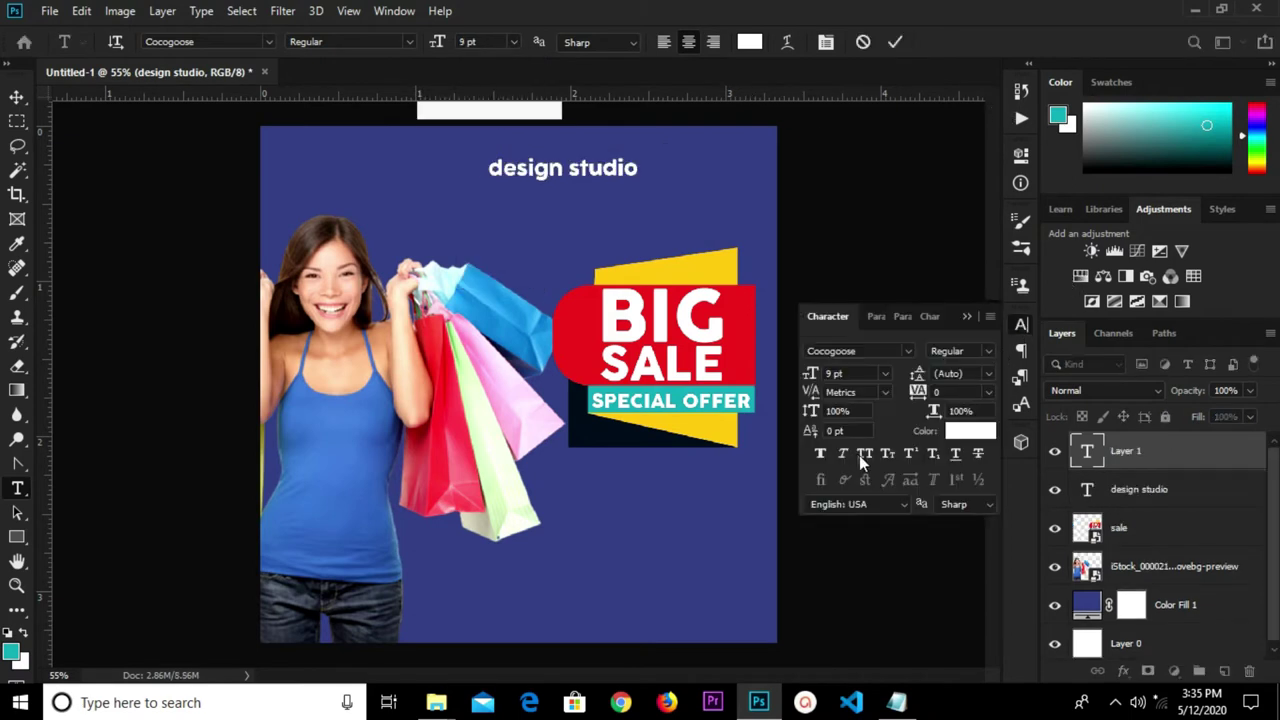
click(895, 44)
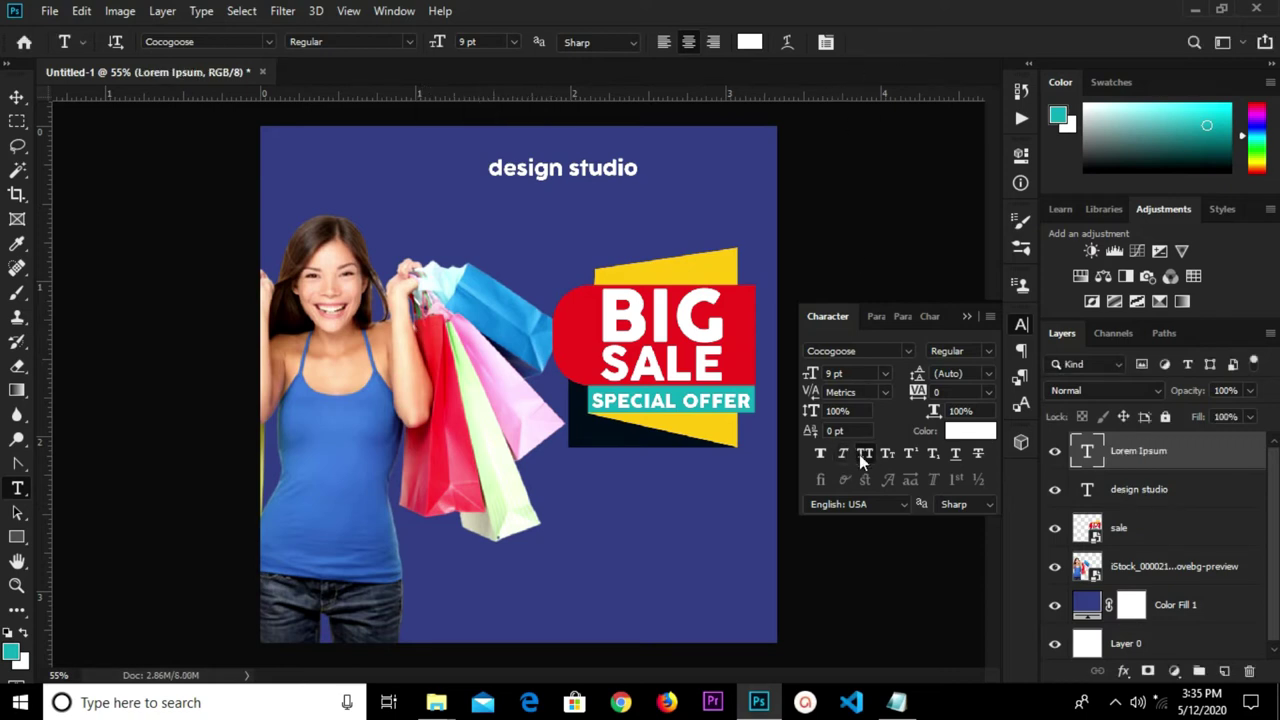
Step: Make the heading All Caps and reduce it to 8 pt
click(16, 97)
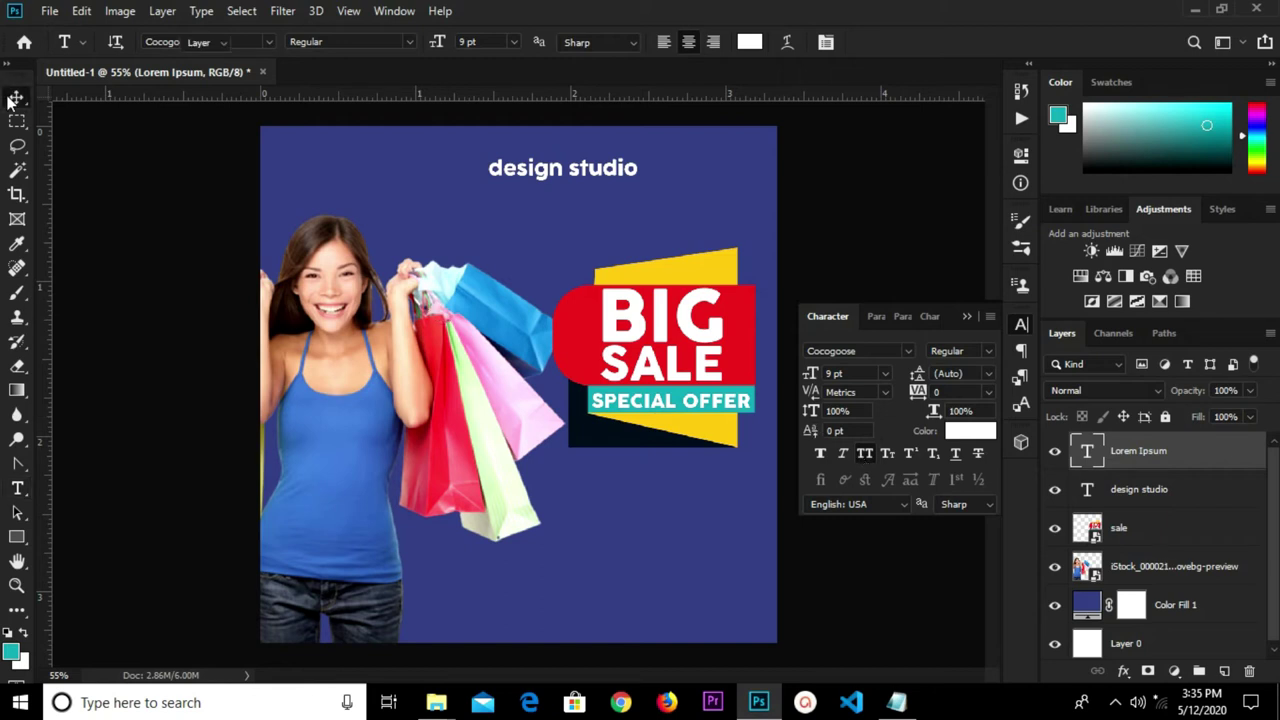
click(558, 172)
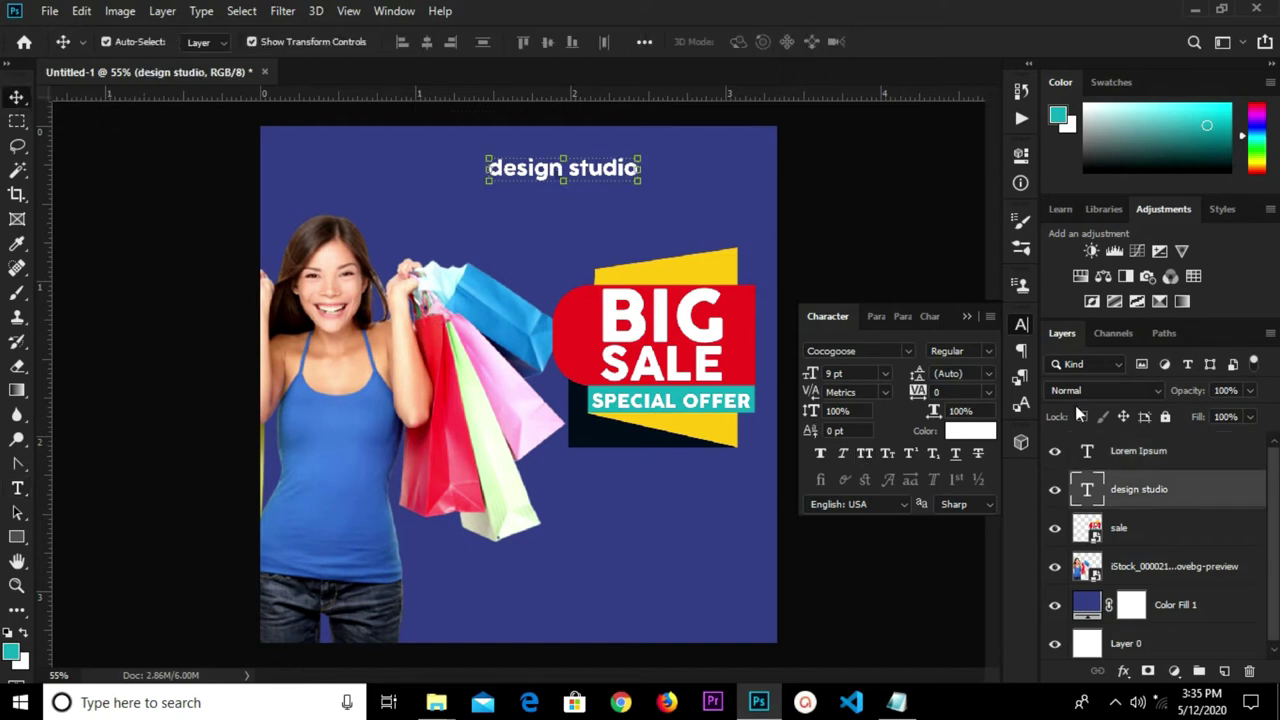
click(869, 451)
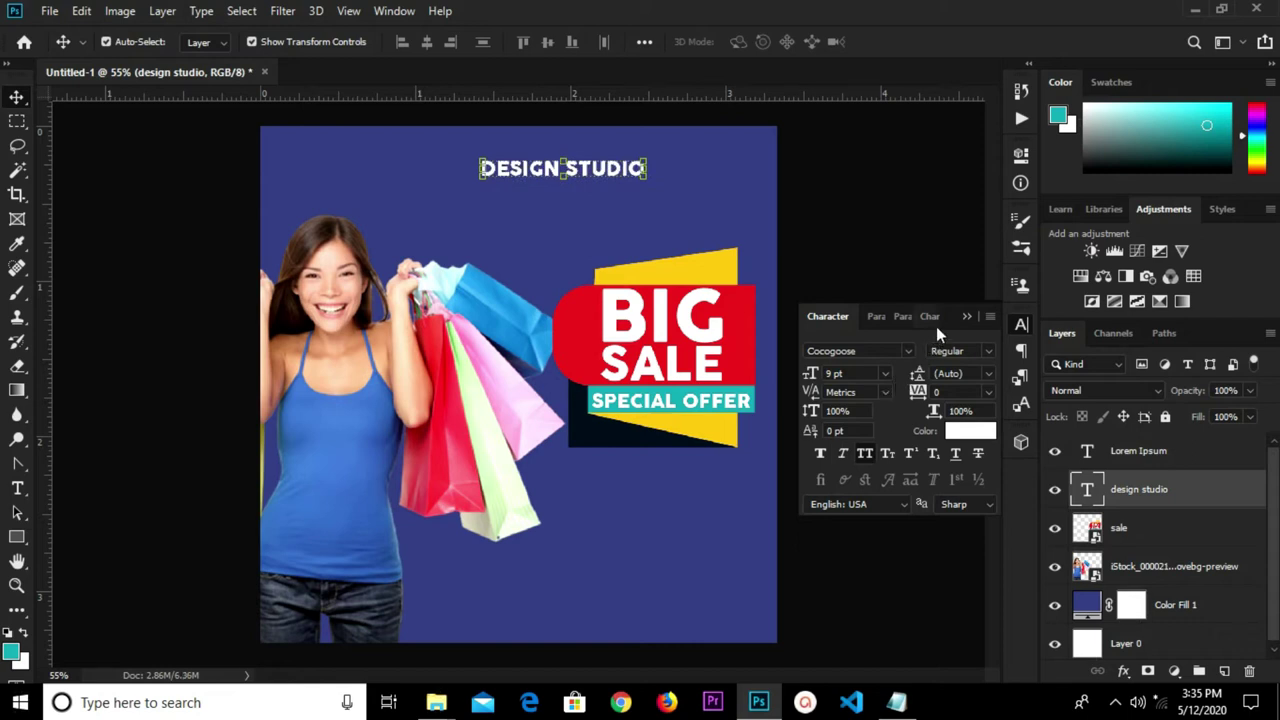
click(856, 374)
text(8)
key(Return)
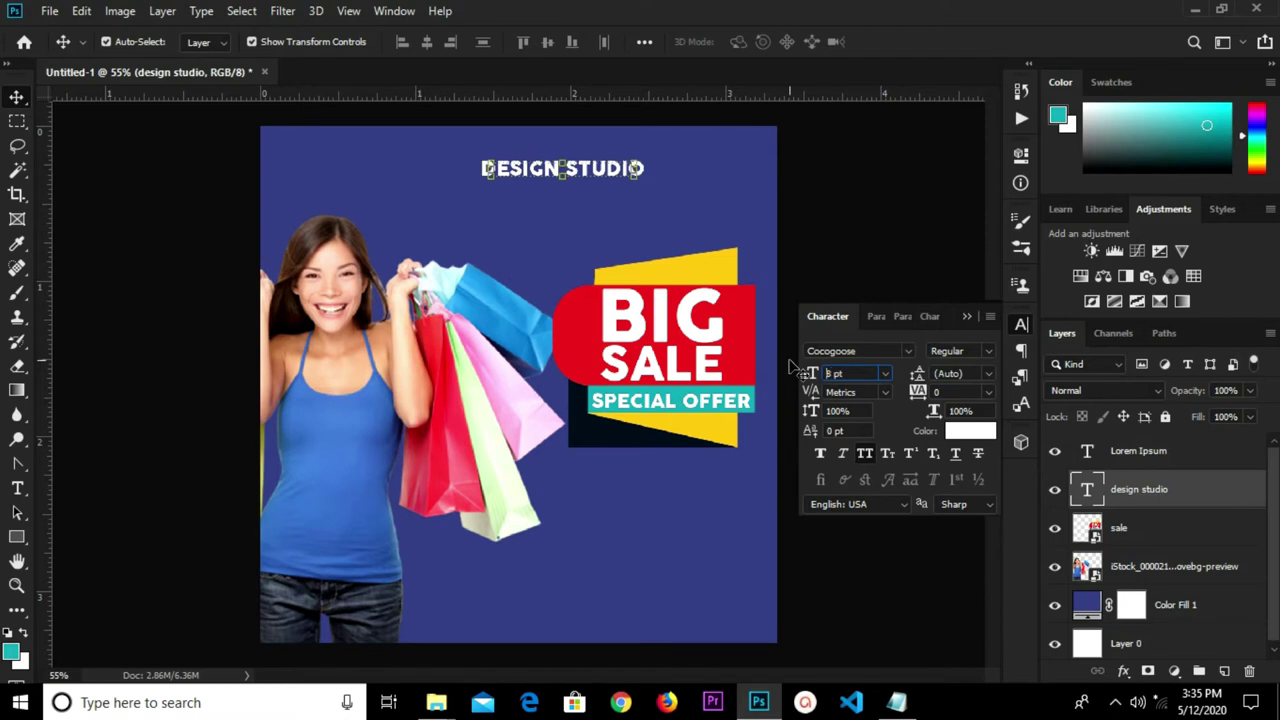
Step: Move the DESIGN STUDIO heading toward the upper right of the poster
double_click(592, 173)
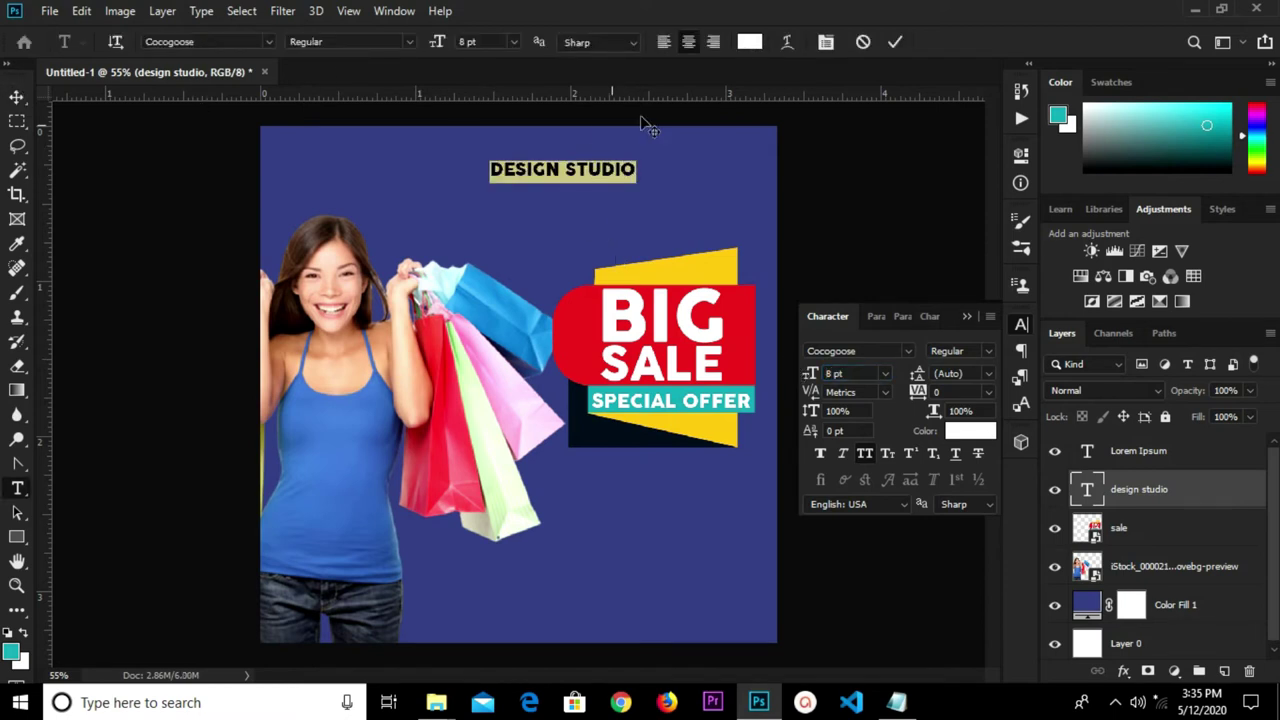
text(W)
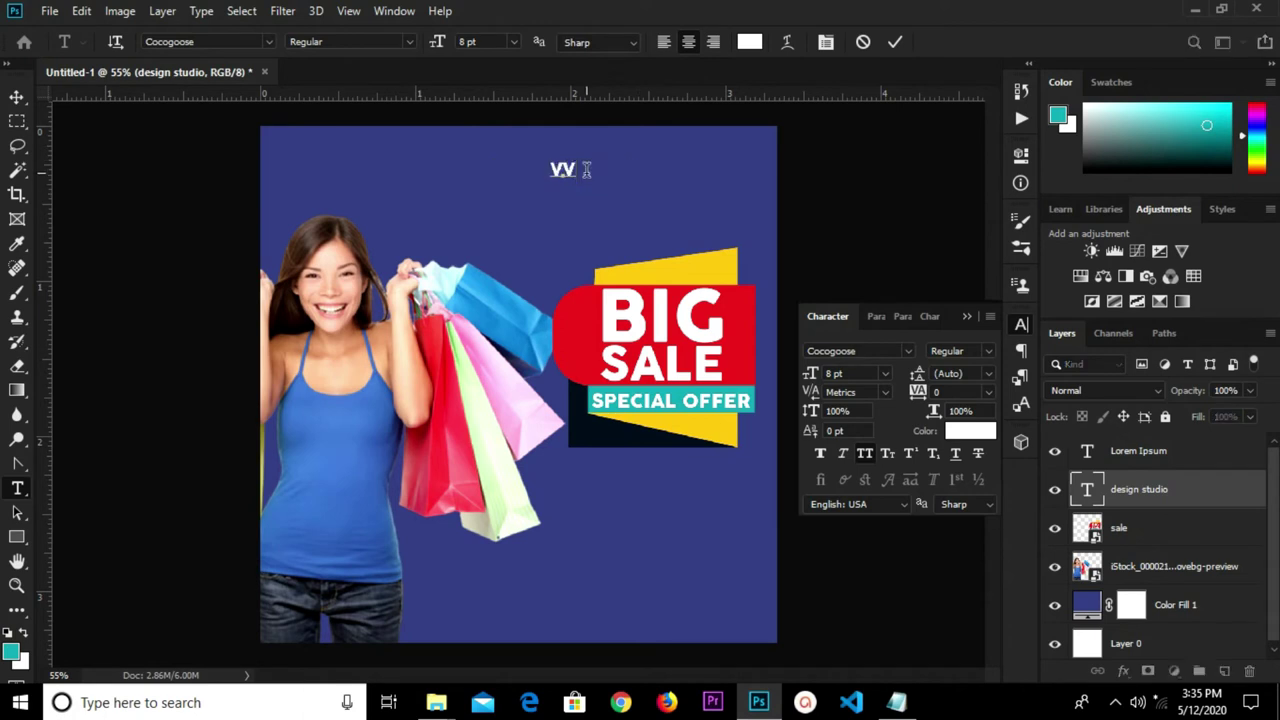
key(ctrl+z)
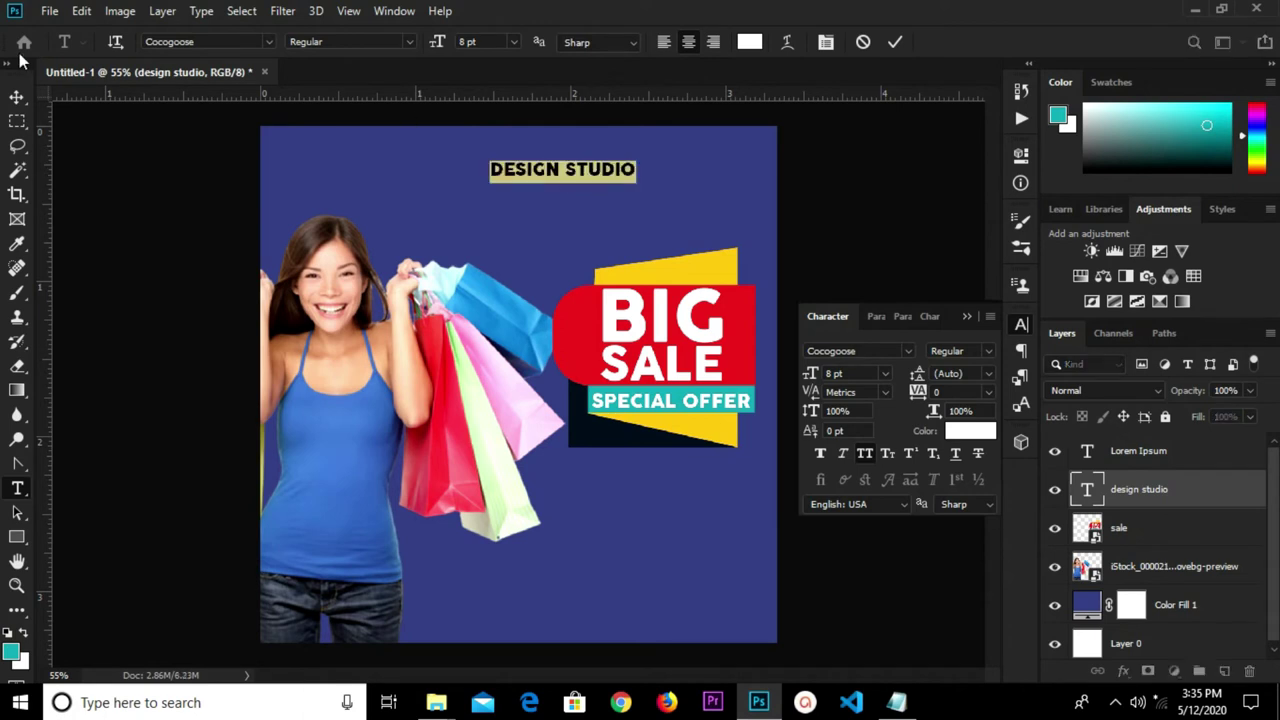
click(18, 97)
drag(585, 176, 683, 177)
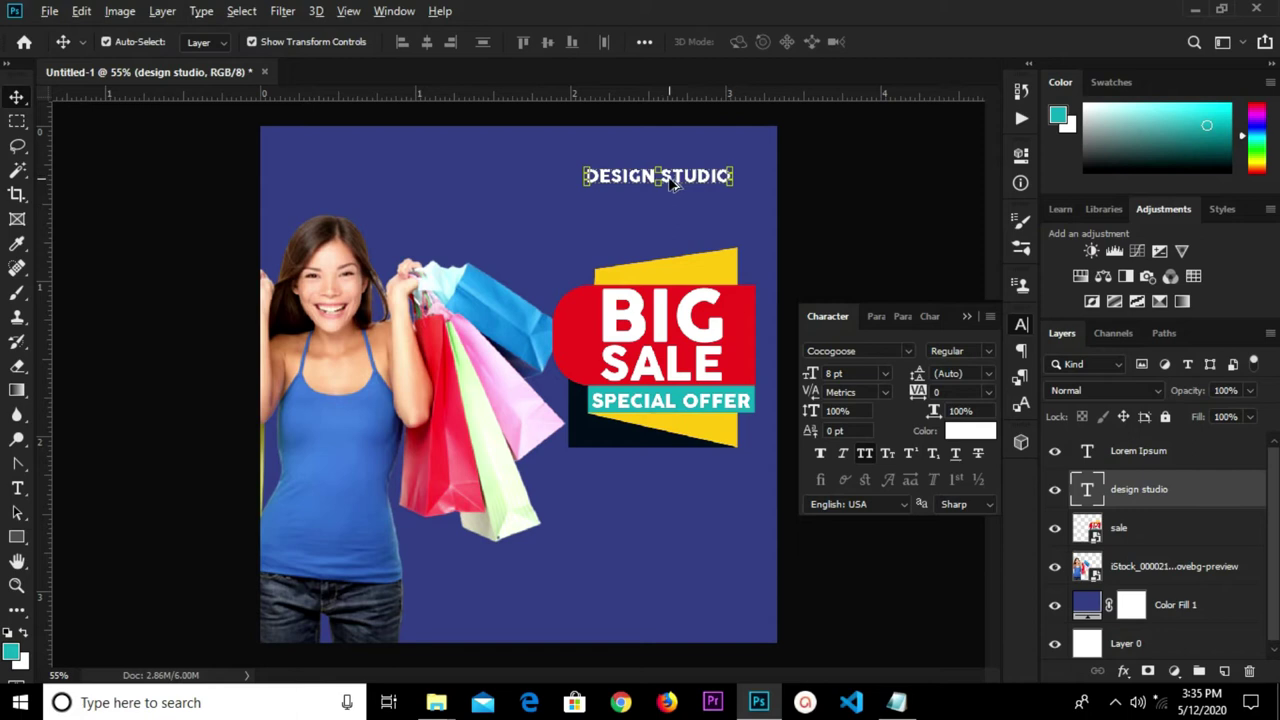
Step: Duplicate the DESIGN STUDIO heading just below and retype it as PRESENT
drag(674, 175, 674, 198)
drag(674, 199, 676, 190)
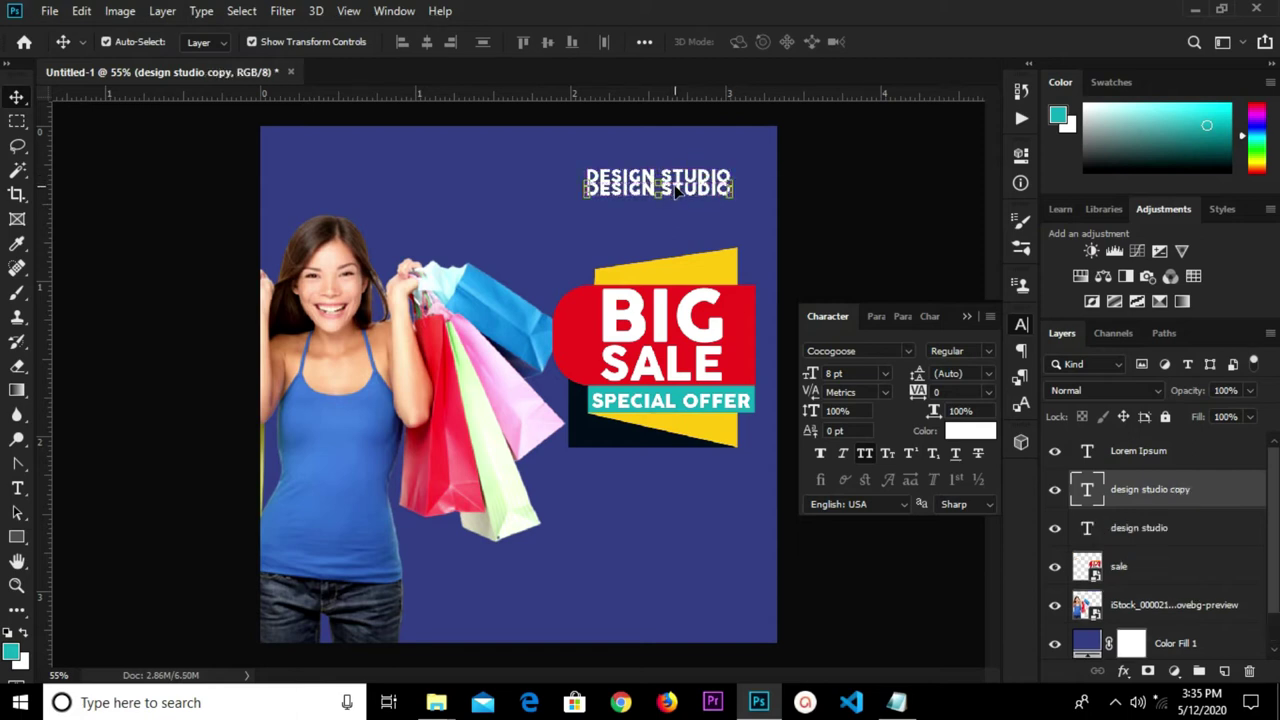
key(t)
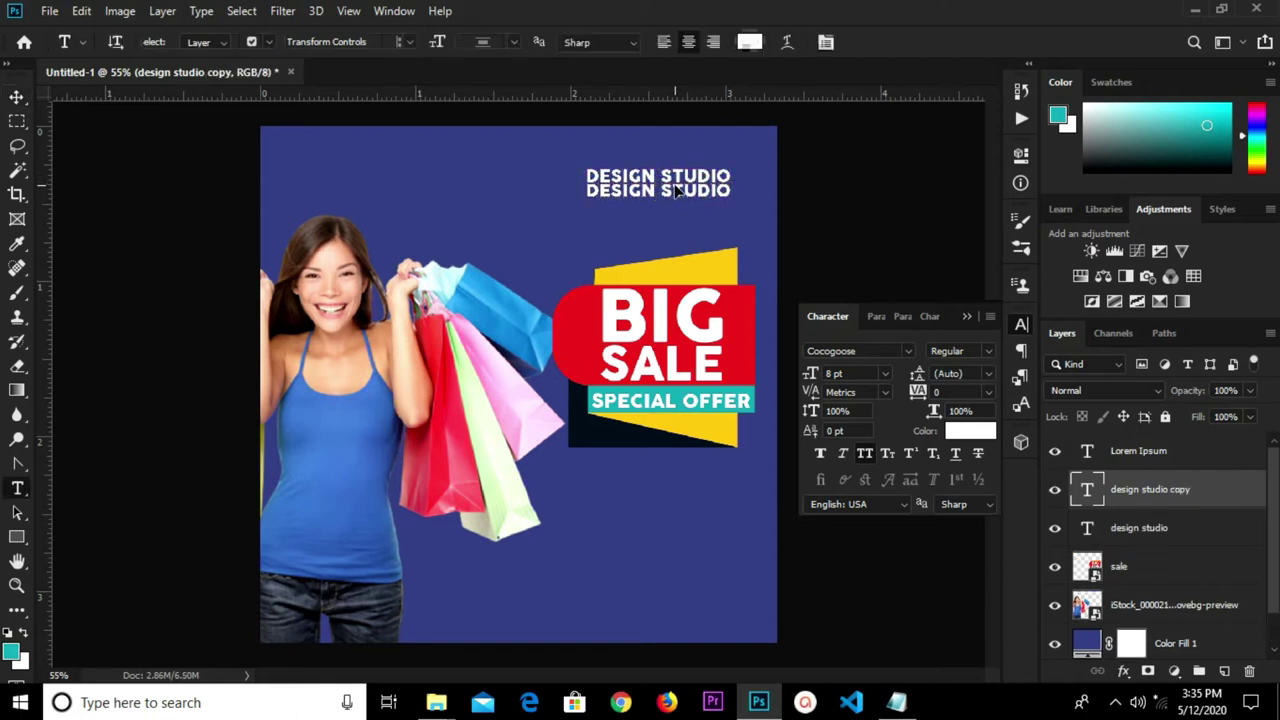
click(674, 190)
key(ctrl+a)
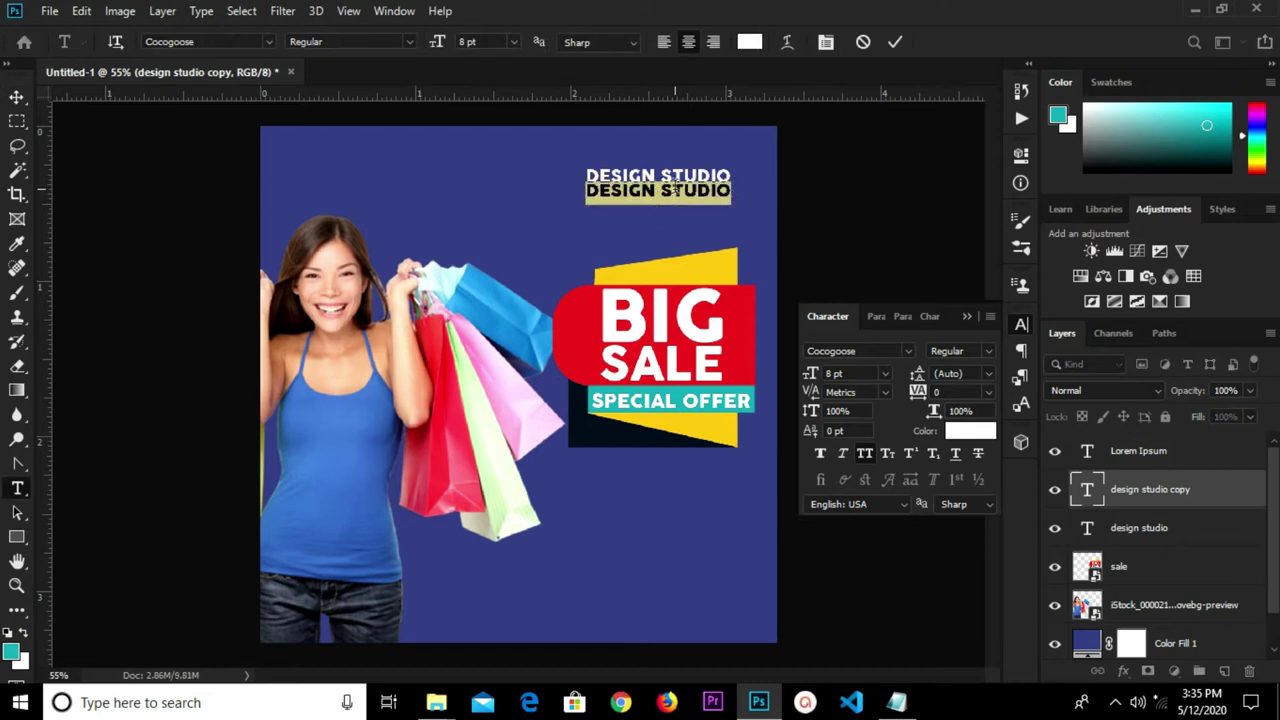
text(PR)
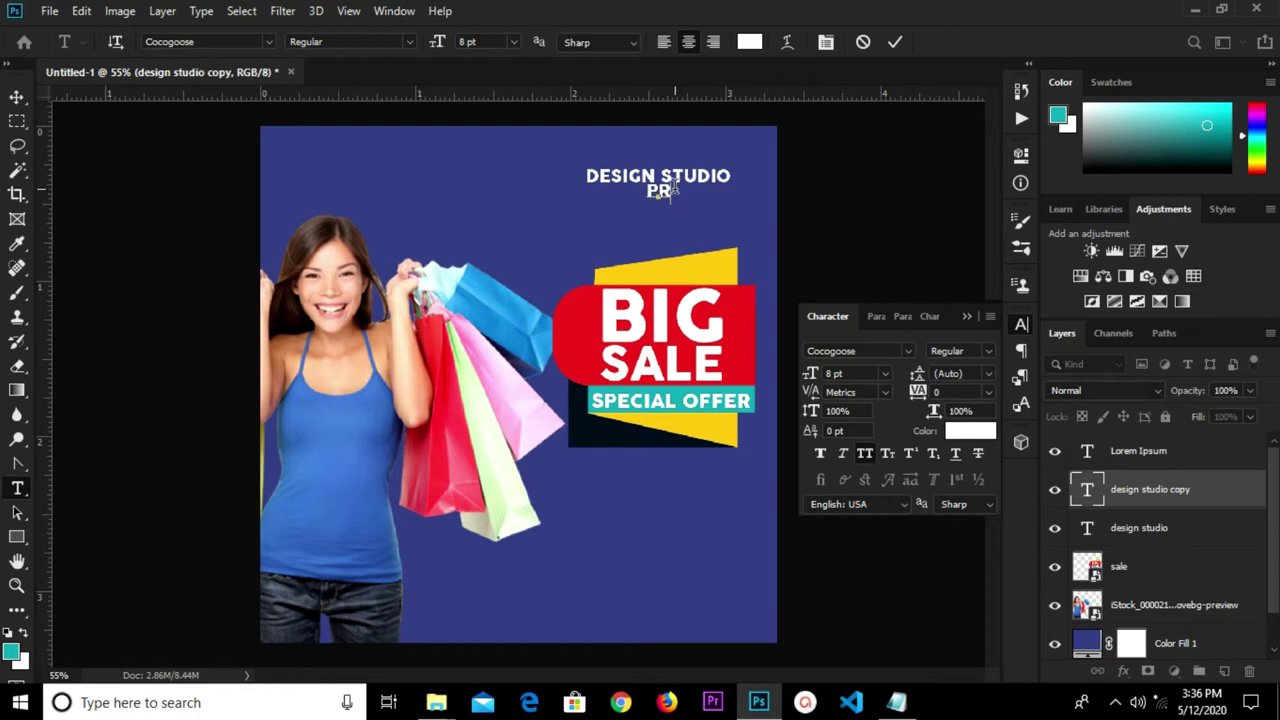
text(ESENT)
click(895, 41)
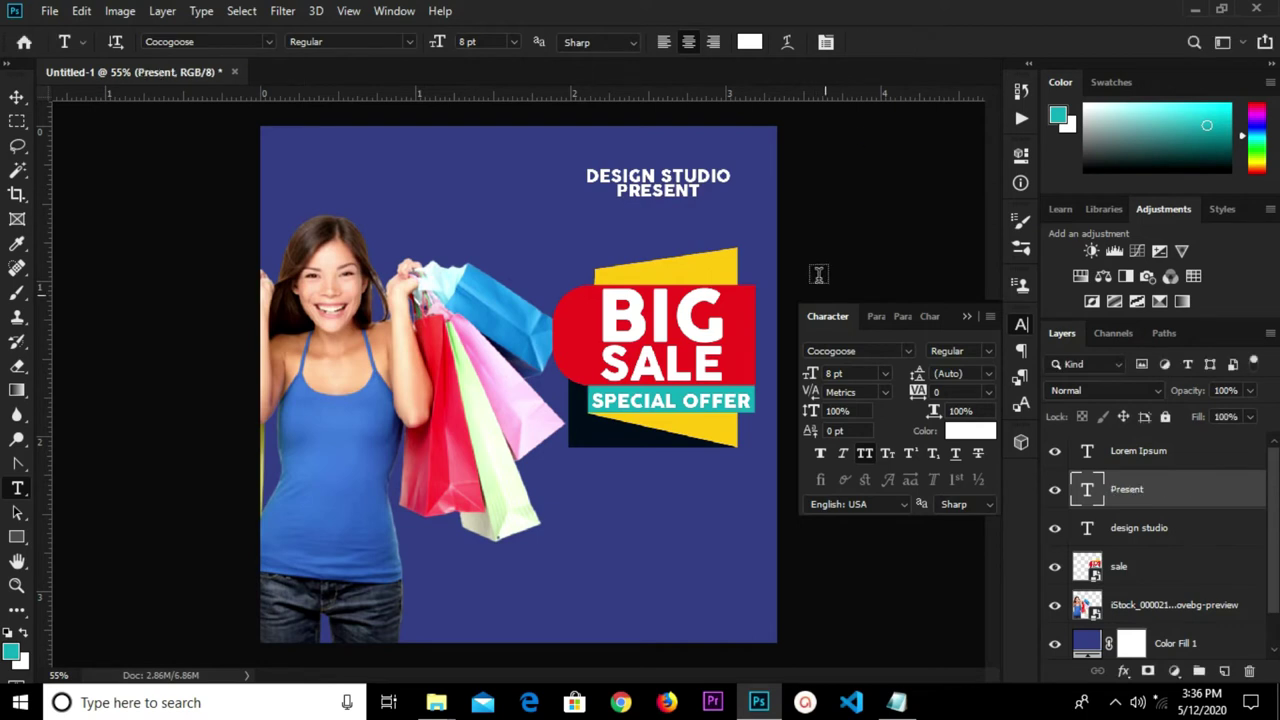
Step: Turn off All Caps so it reads 'Present' and nudge it beneath the heading
click(865, 452)
click(24, 101)
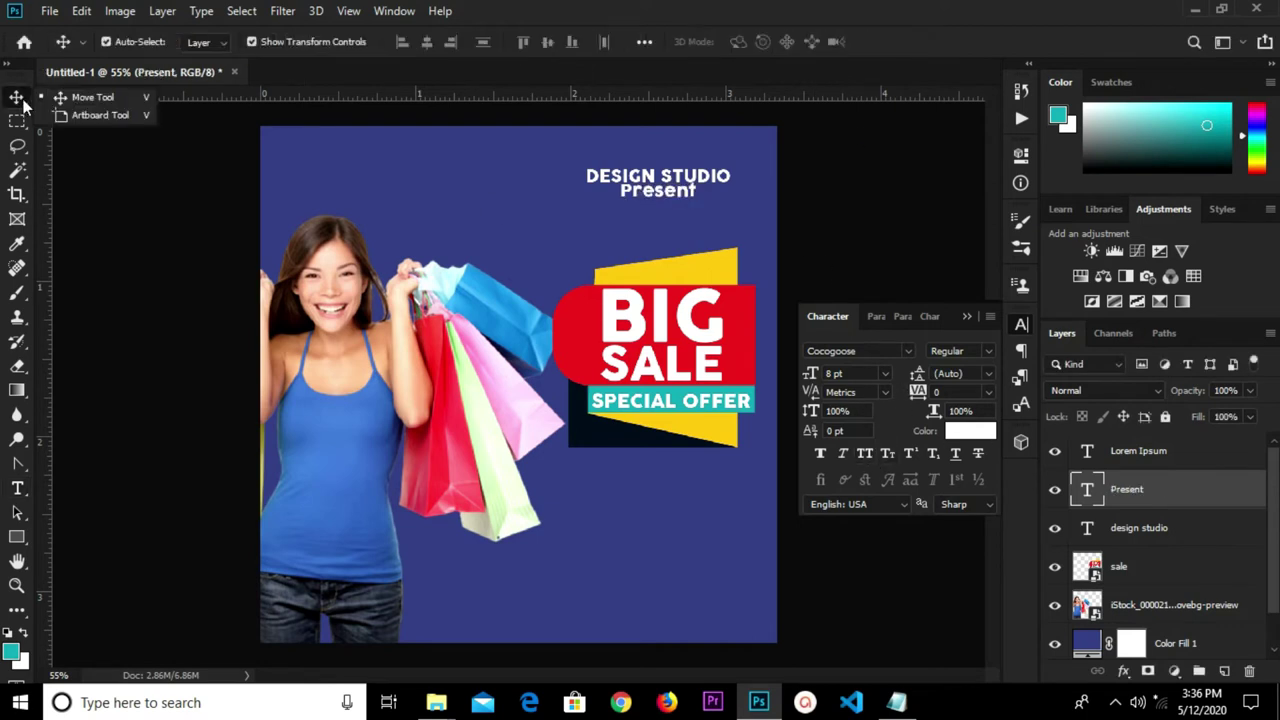
click(58, 98)
key(Down)
key(Down)
key(Down)
key(Down)
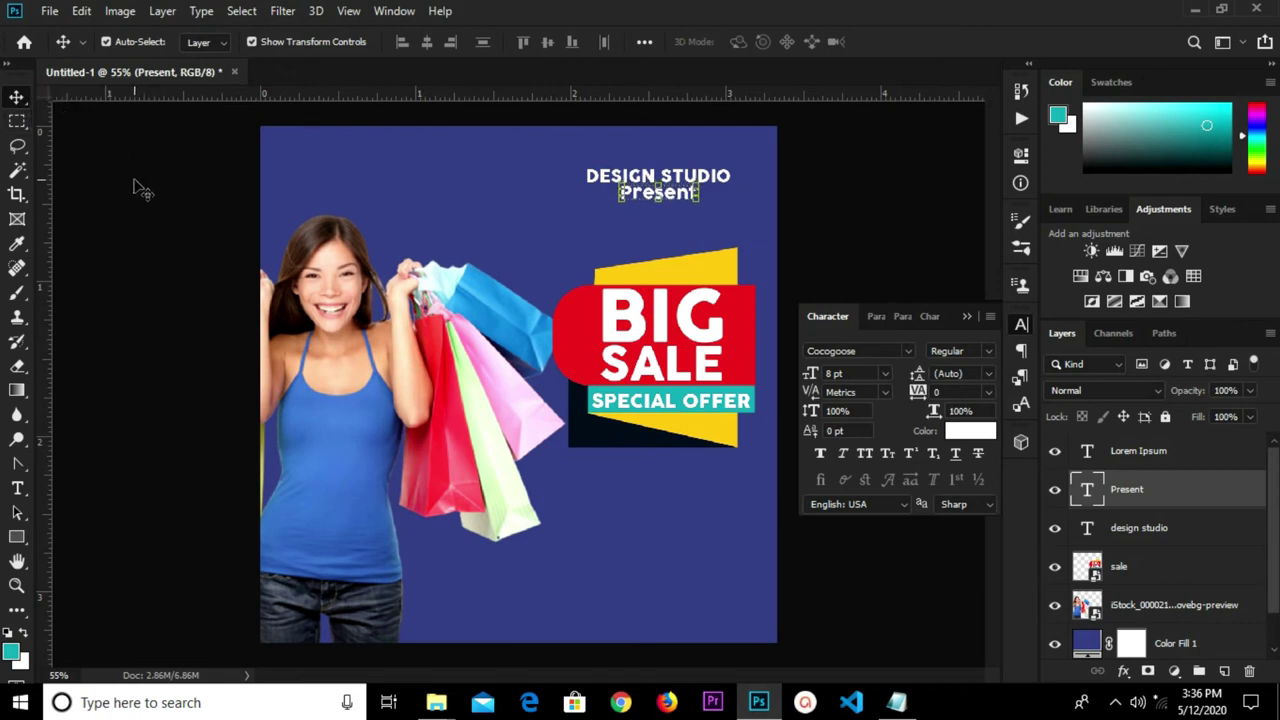
click(145, 190)
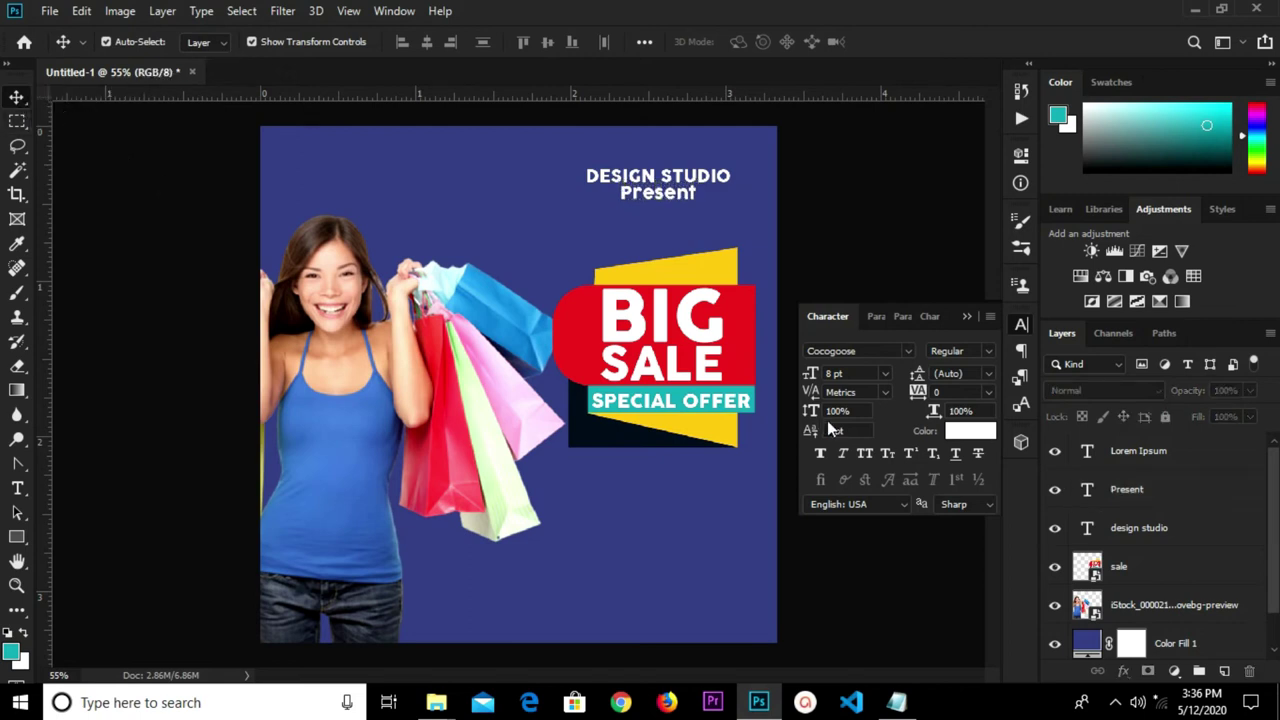
click(966, 317)
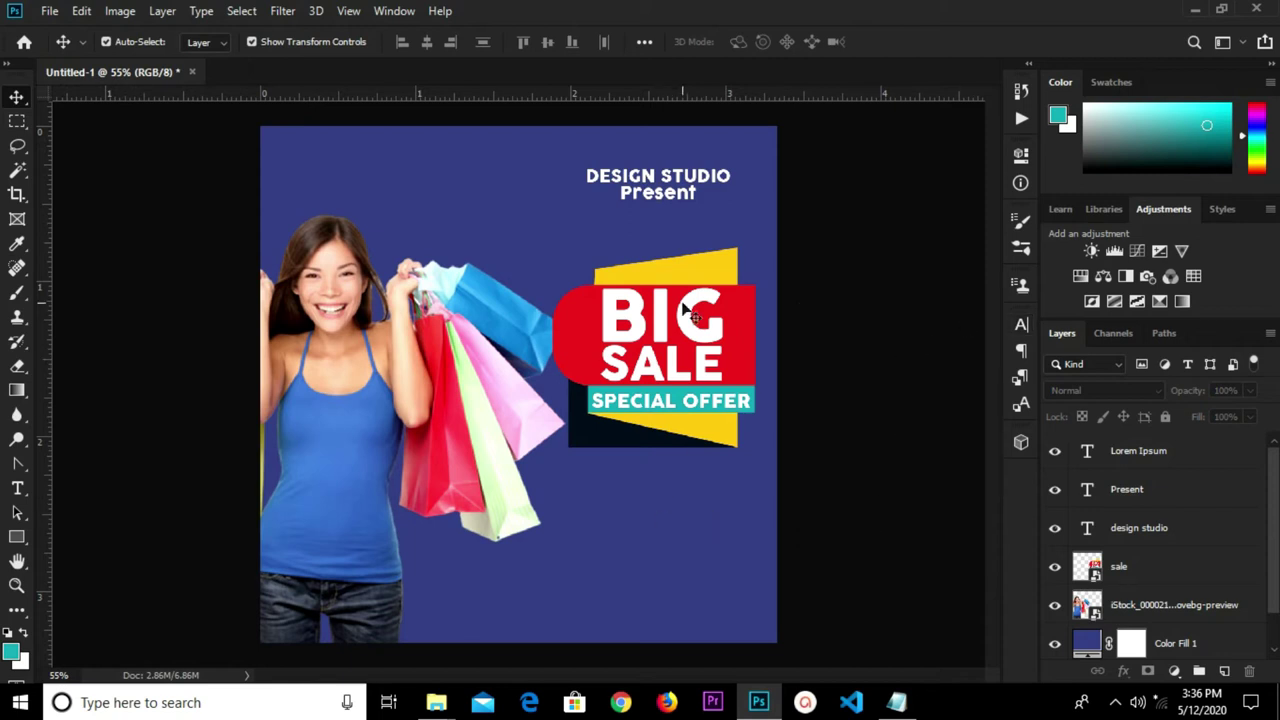
click(653, 178)
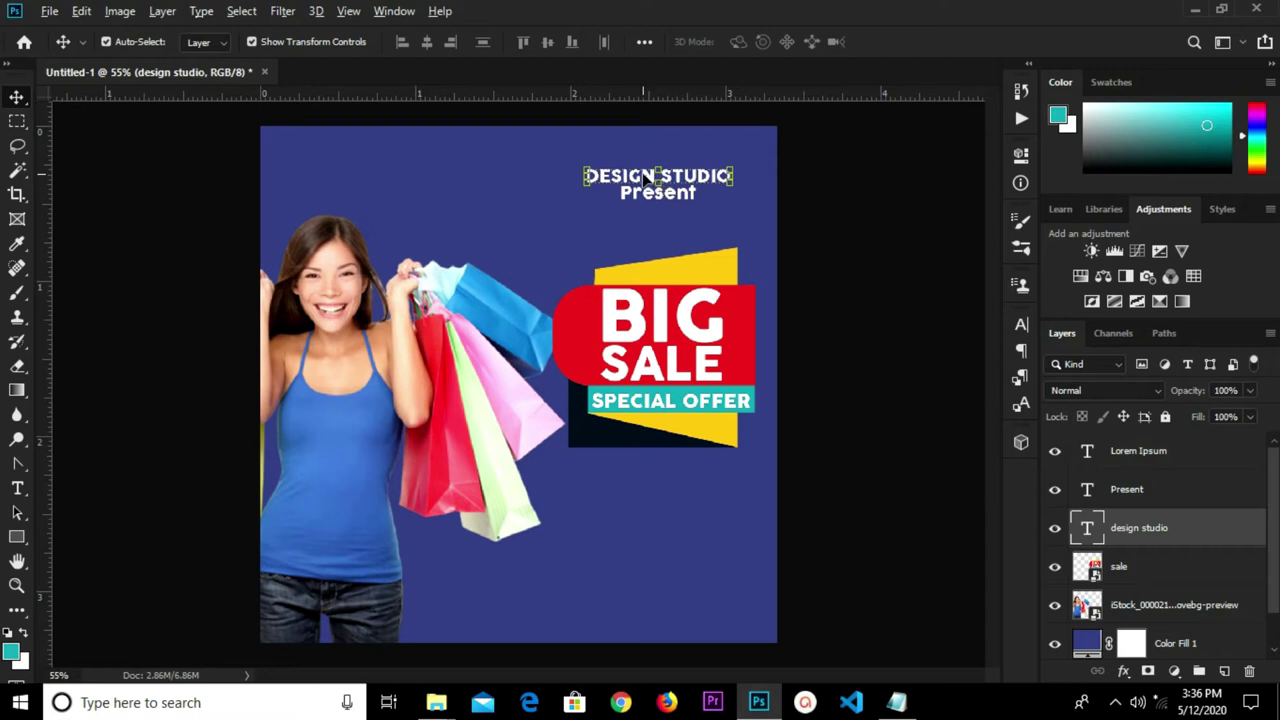
Step: Copy the heading below the BIG SALE badge and retype it as UP TO
mouse_move(653, 178)
mouse_down()
mouse_move(643, 513)
mouse_move(645, 494)
mouse_up()
key(Up)
key(Up)
key(Up)
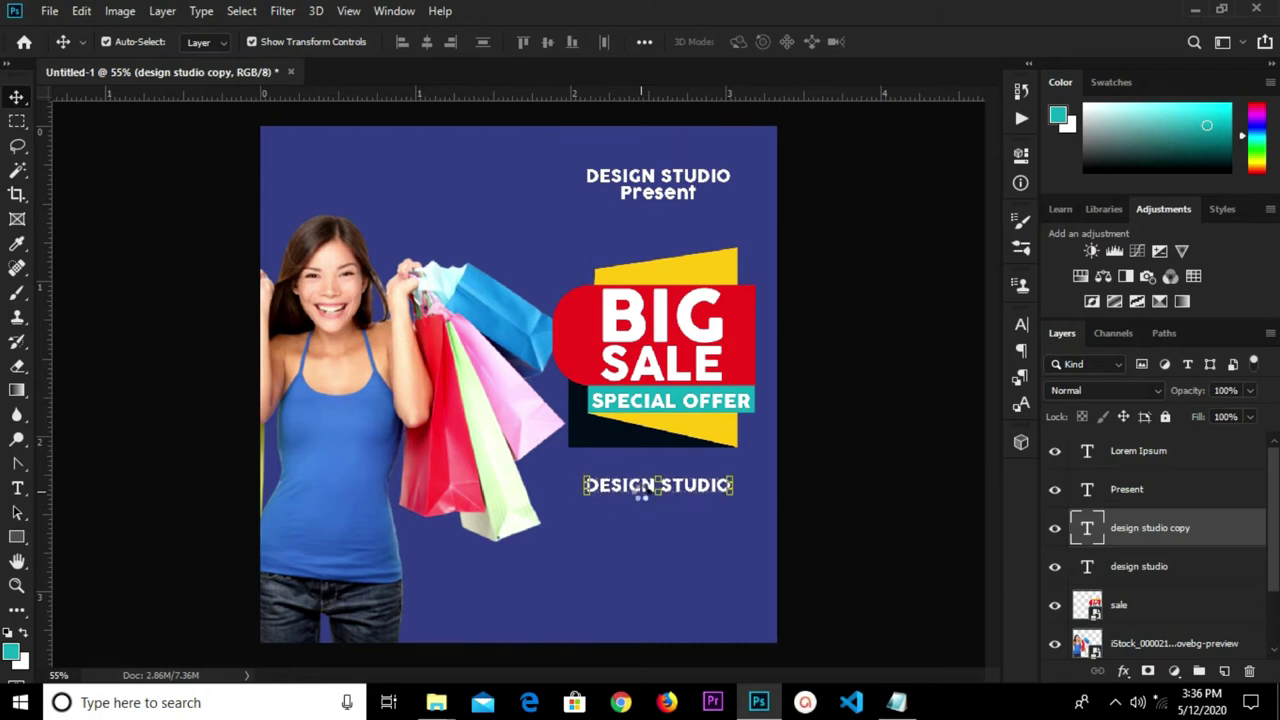
double_click(641, 492)
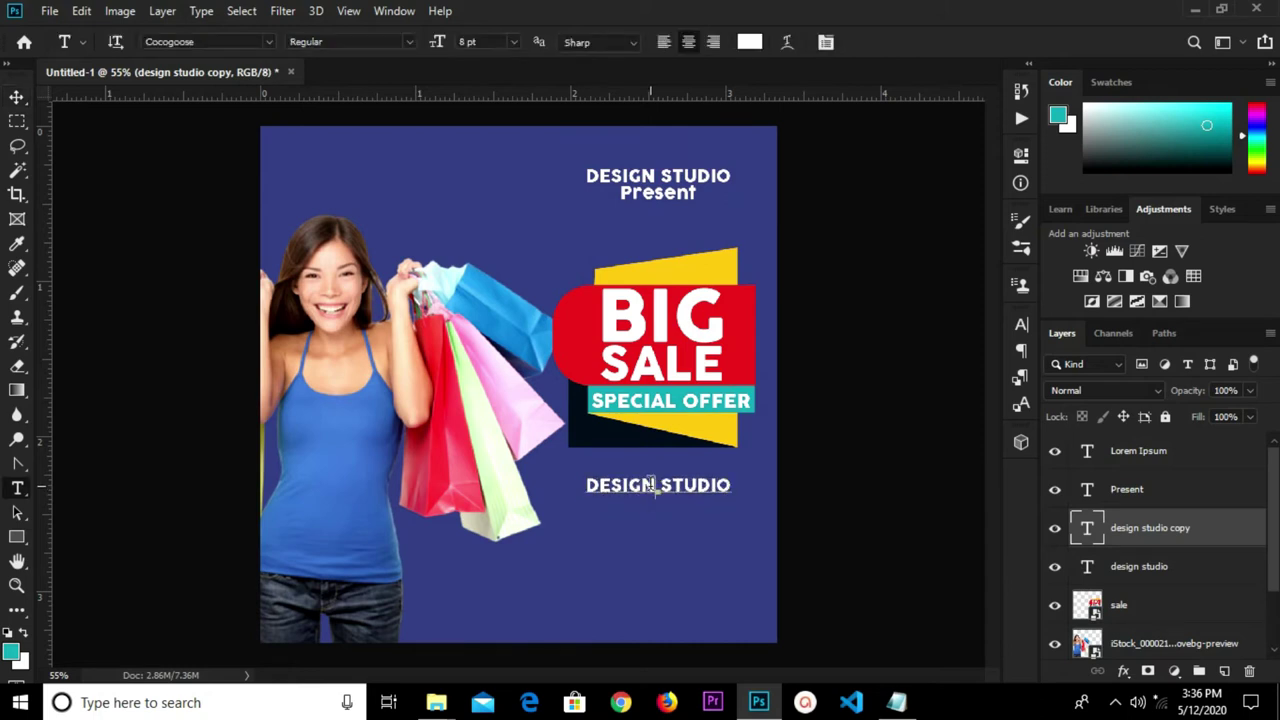
key(ctrl+a)
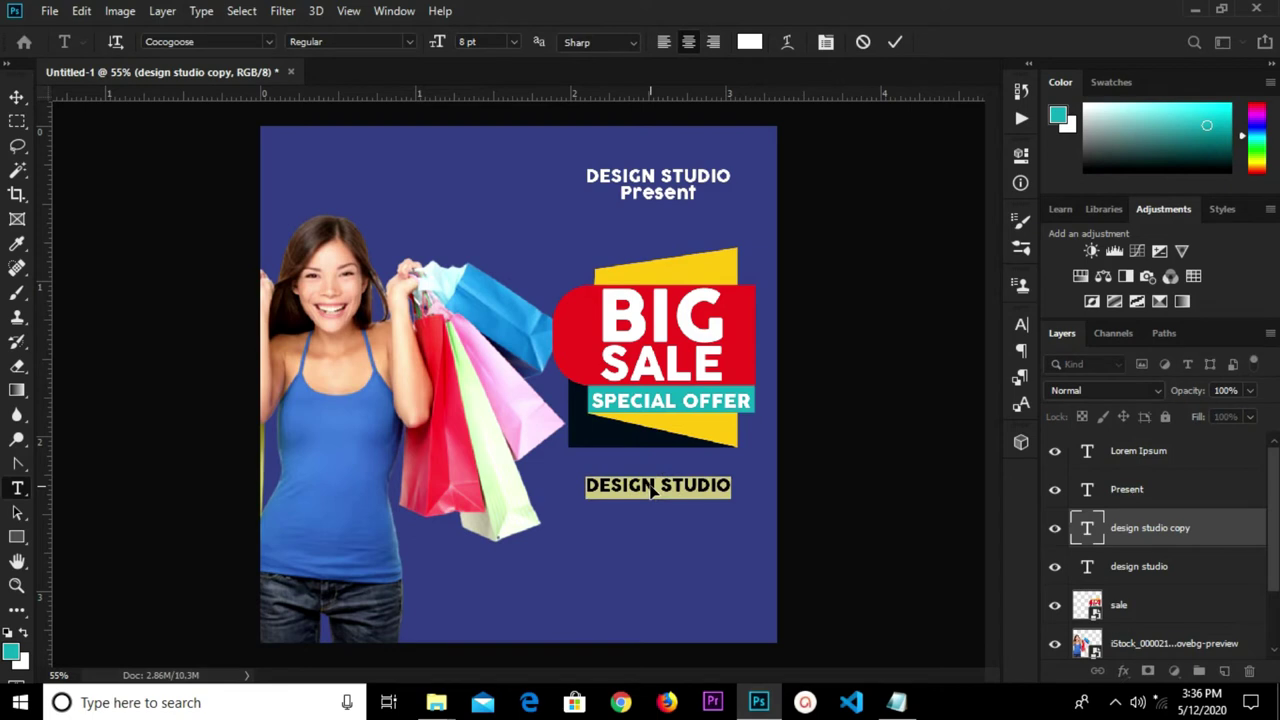
text(UPT)
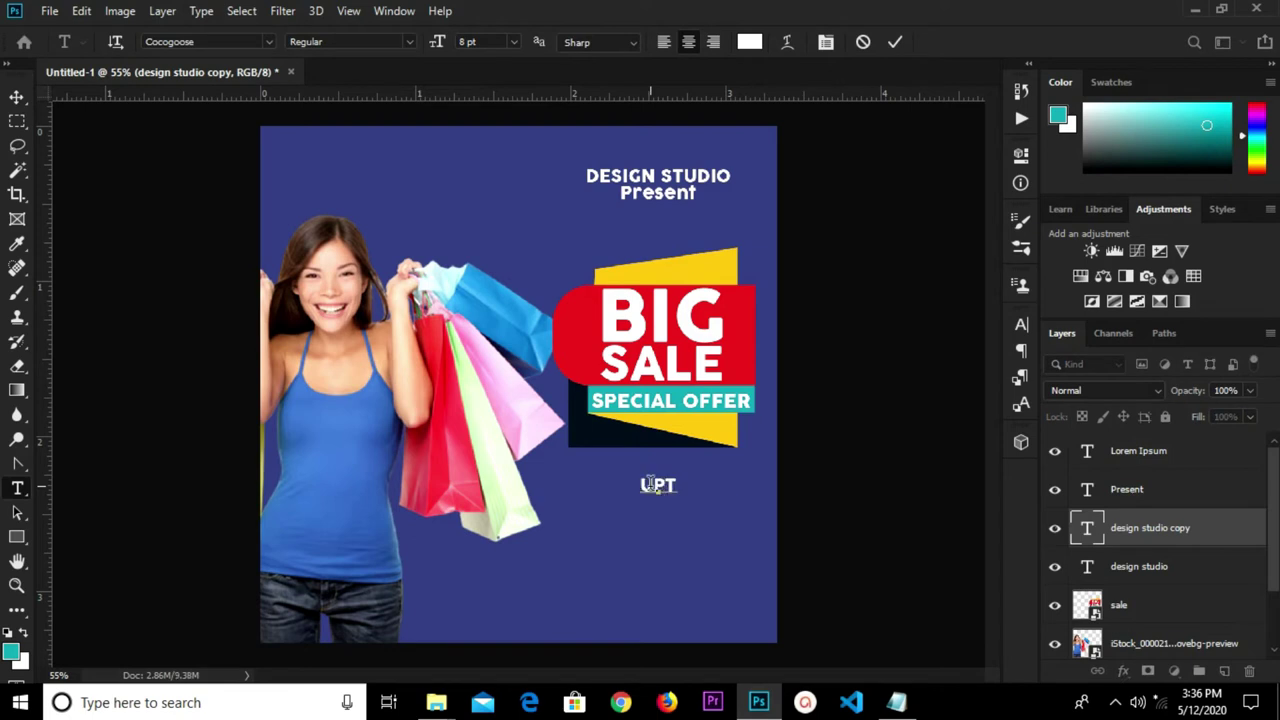
key(BackSpace)
text(TO)
click(895, 43)
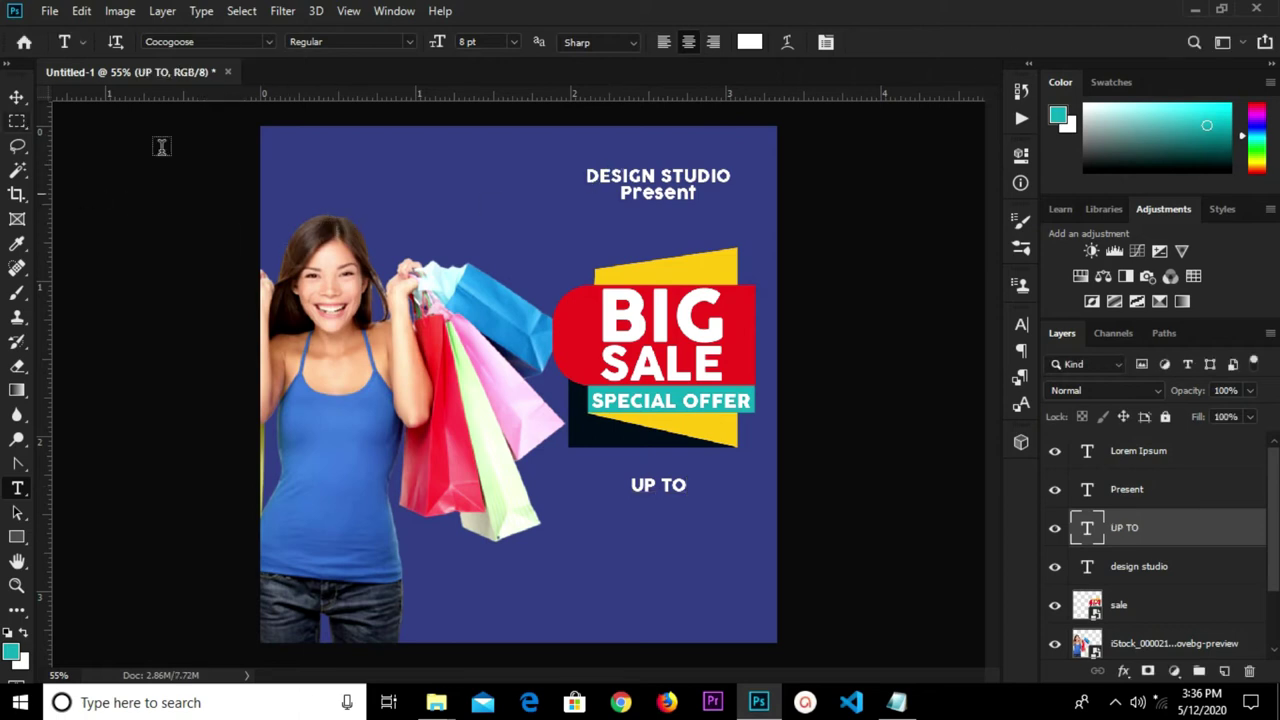
click(16, 97)
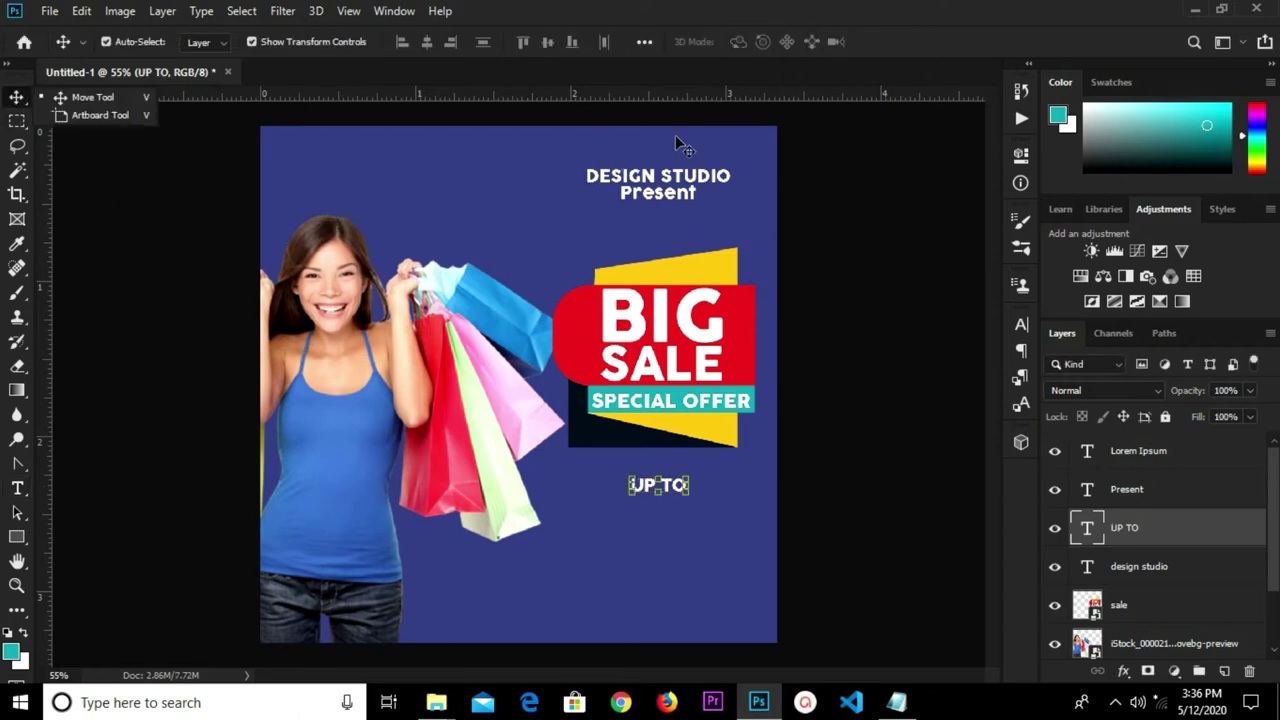
Step: Make UP TO 16 pt yellow fabd18, centre it, and duplicate it below
click(1020, 326)
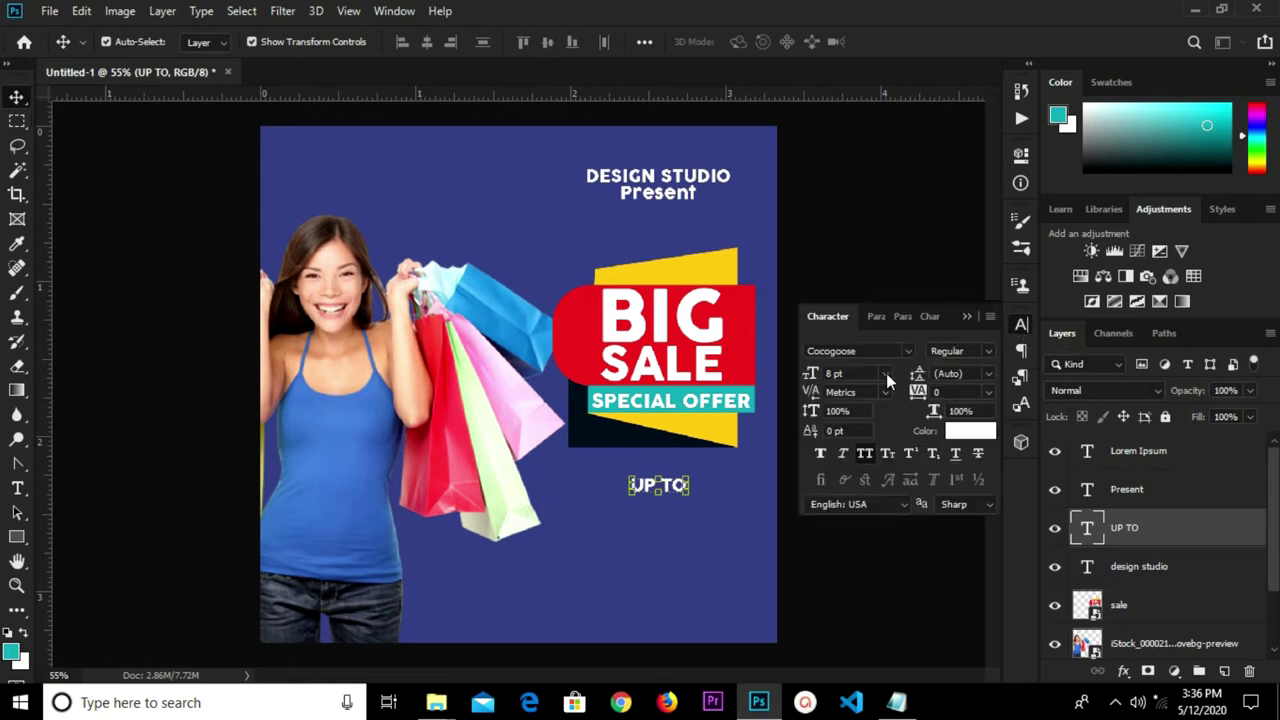
click(886, 376)
click(865, 514)
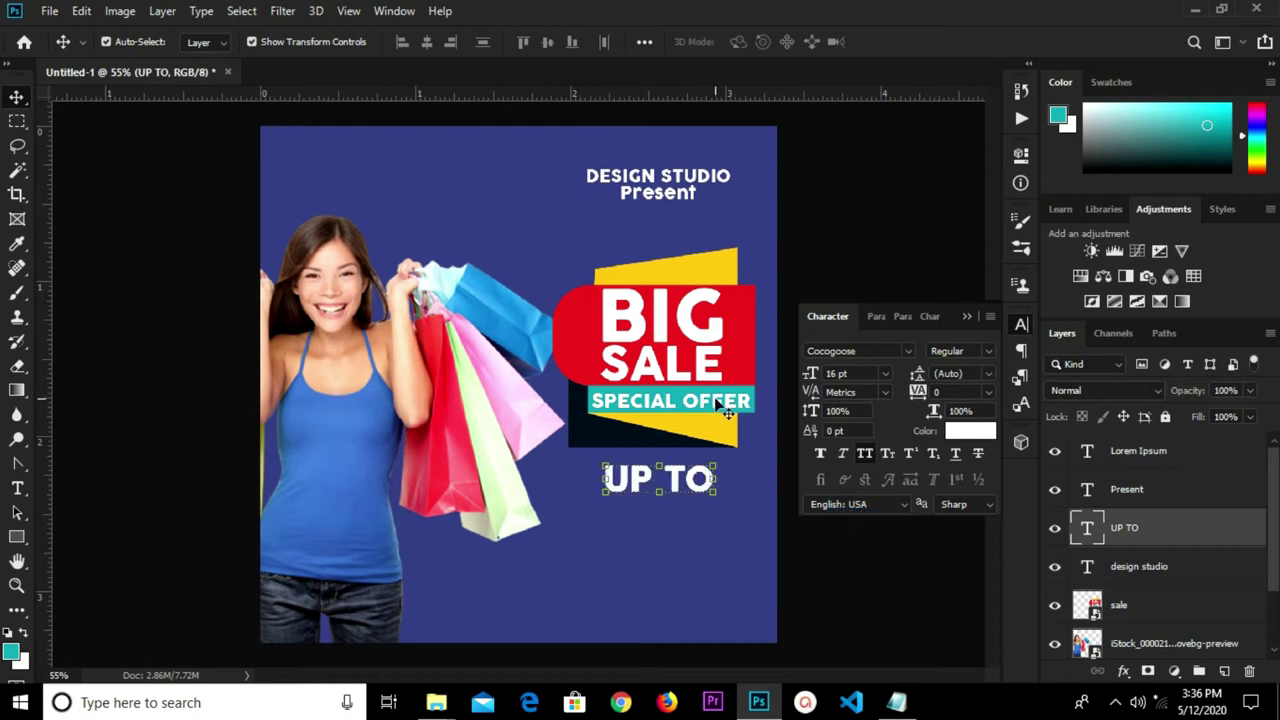
click(968, 432)
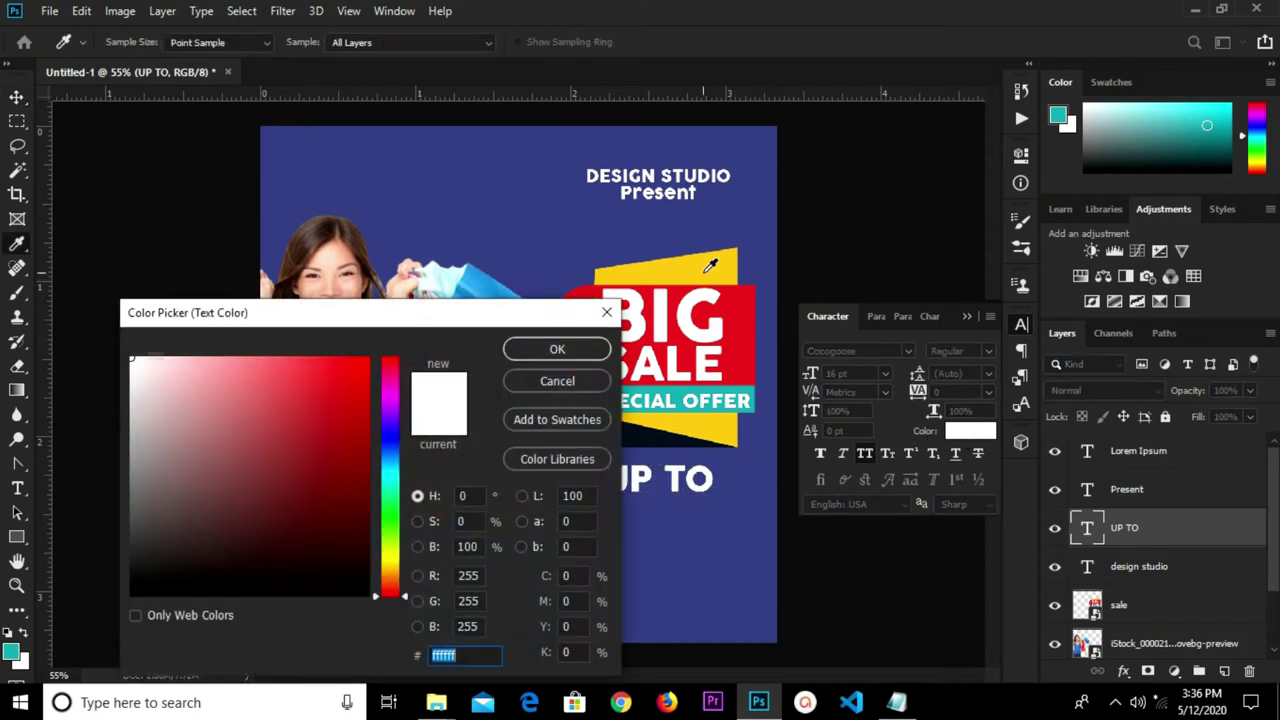
click(690, 258)
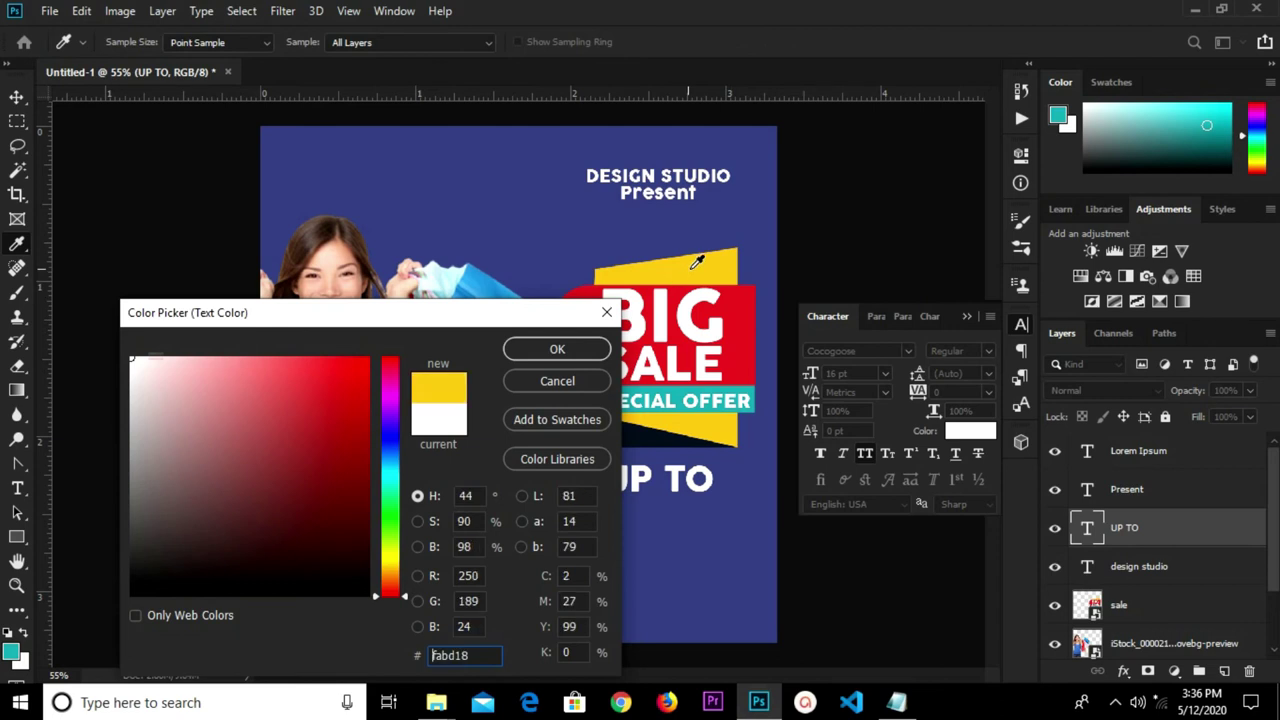
click(549, 352)
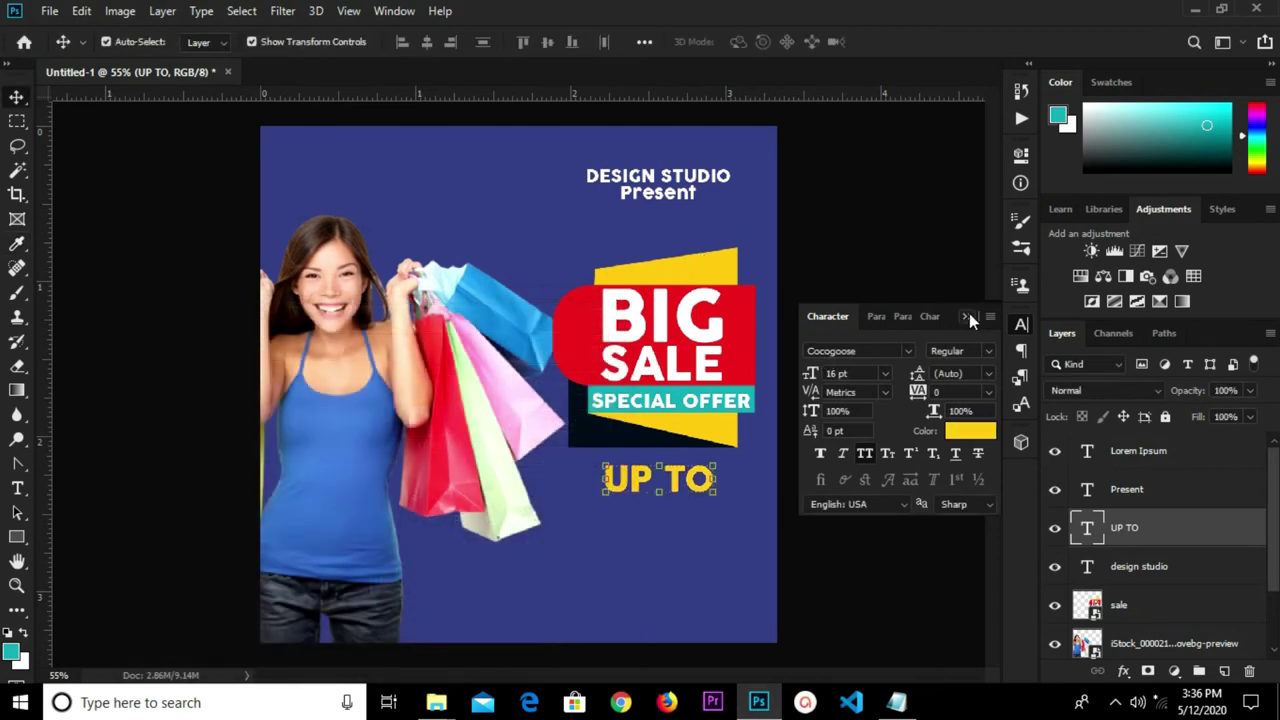
click(966, 316)
drag(681, 487, 684, 488)
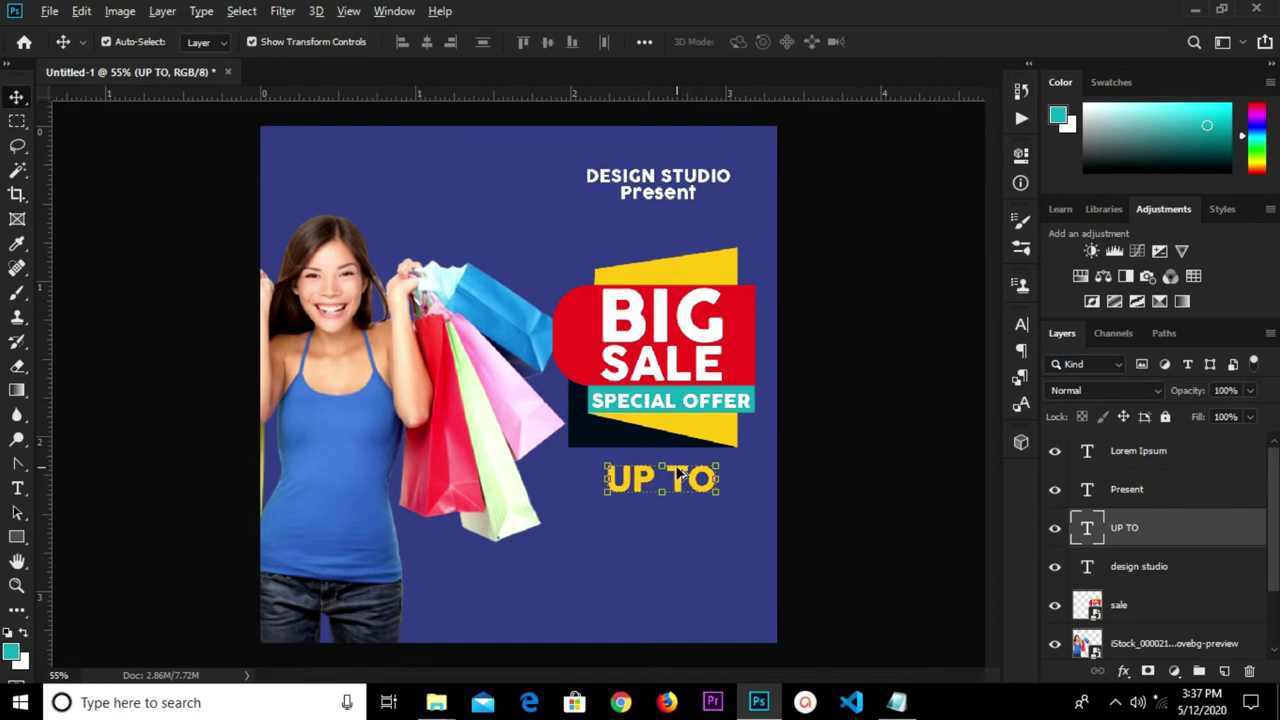
alt+drag(678, 473, 678, 519)
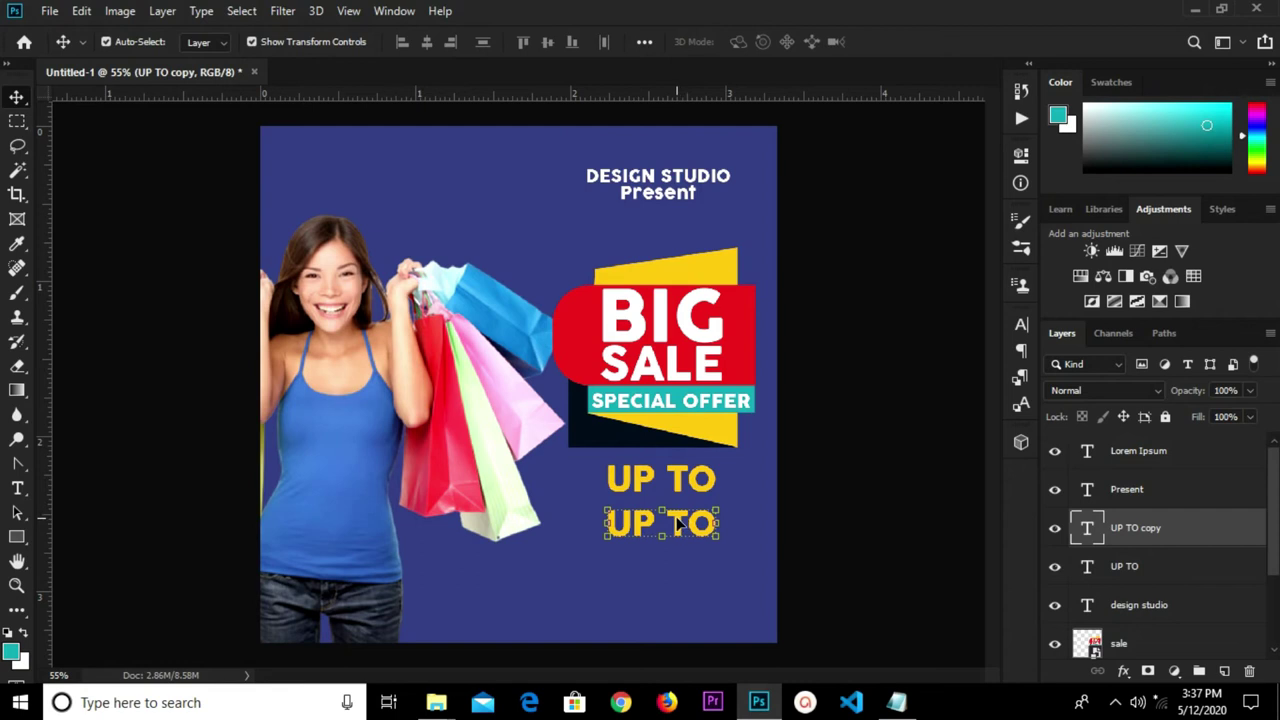
Step: Retype the lower UP TO copy as the 60% discount figure
key(t)
click(662, 524)
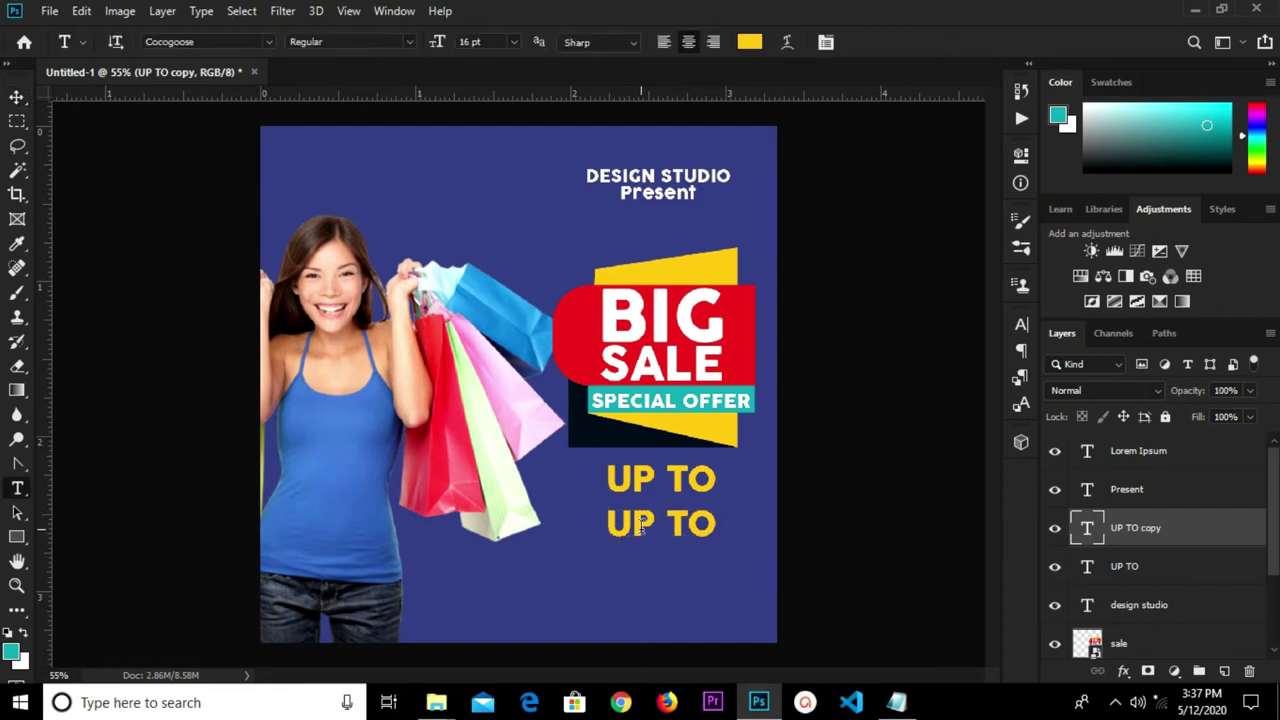
click(641, 527)
key(ctrl+a)
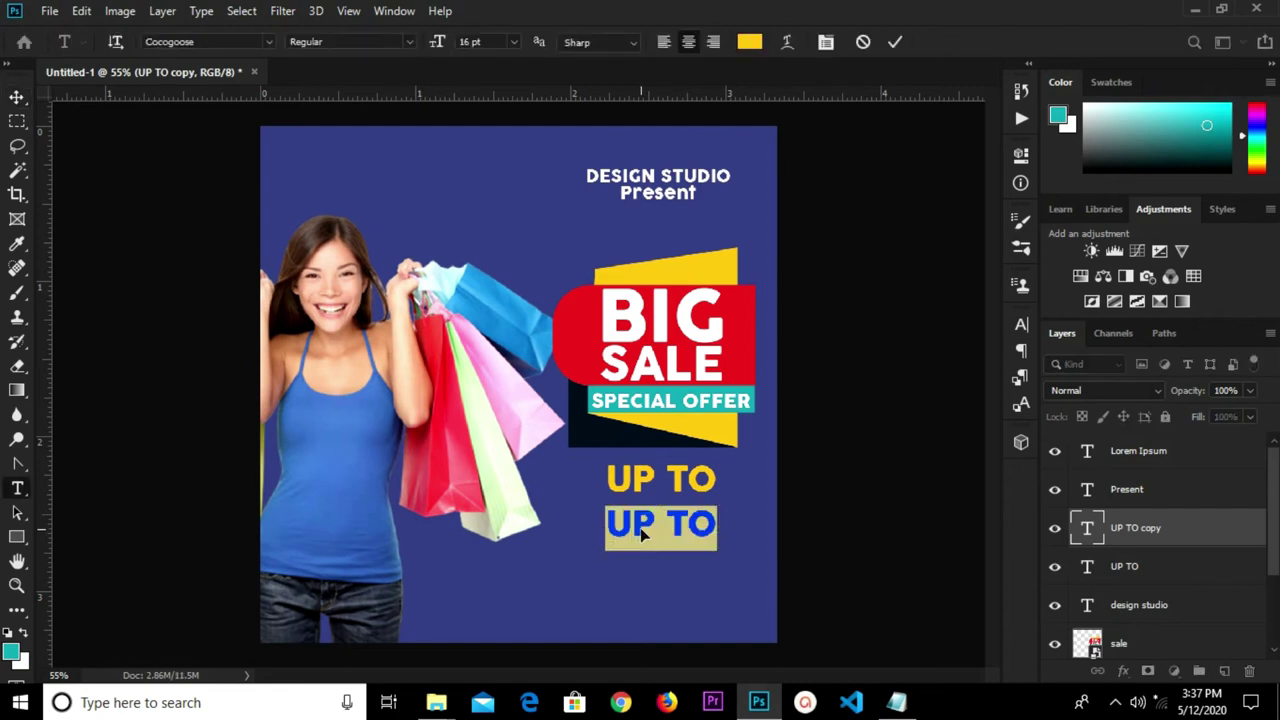
text(50)
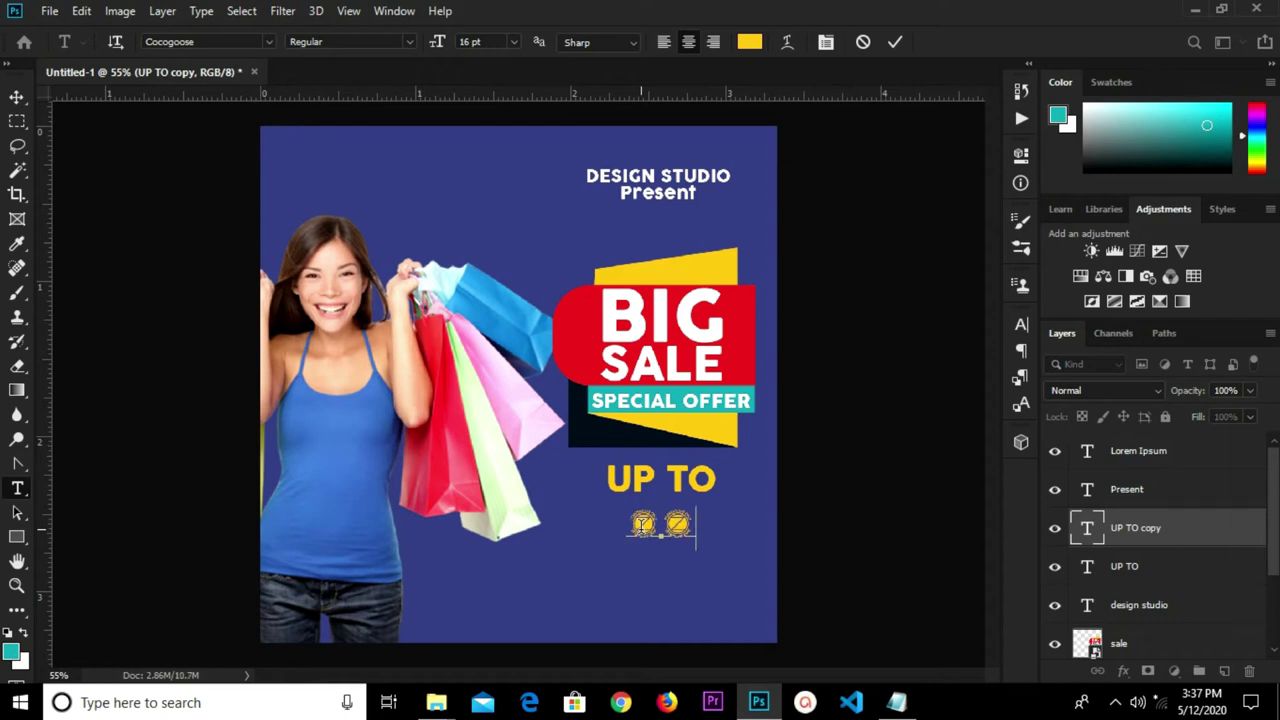
text(%)
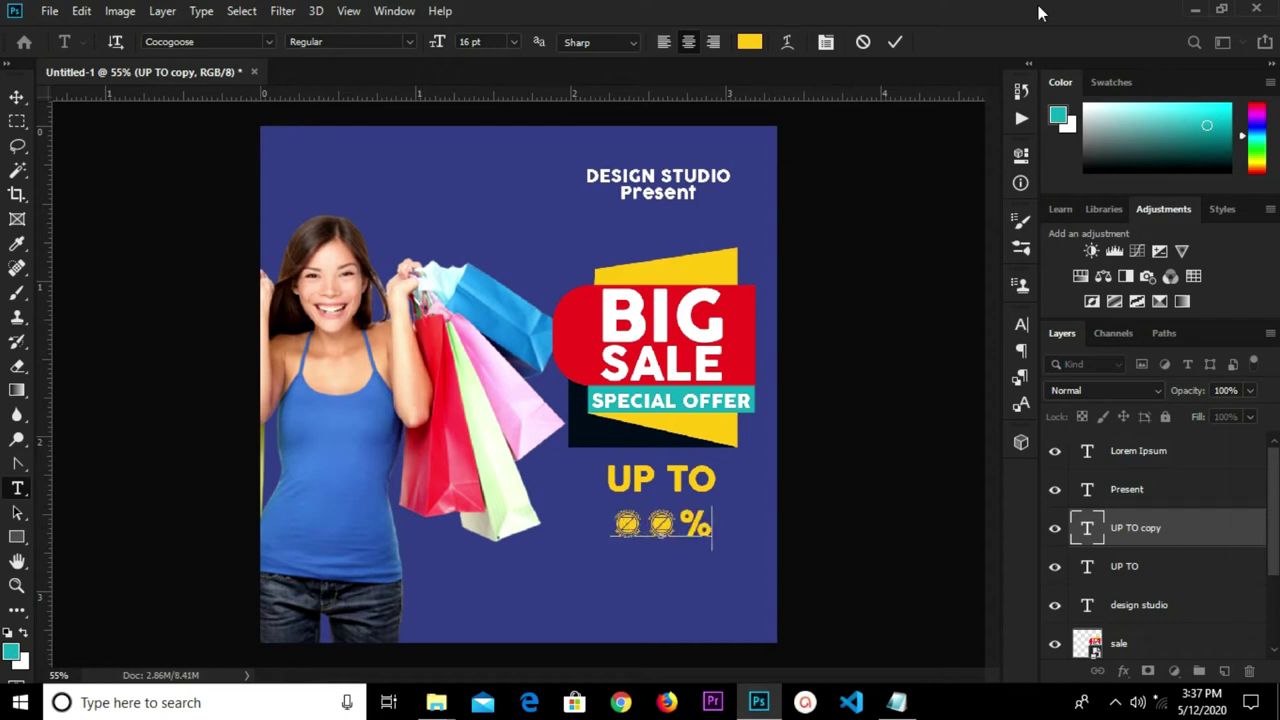
click(894, 46)
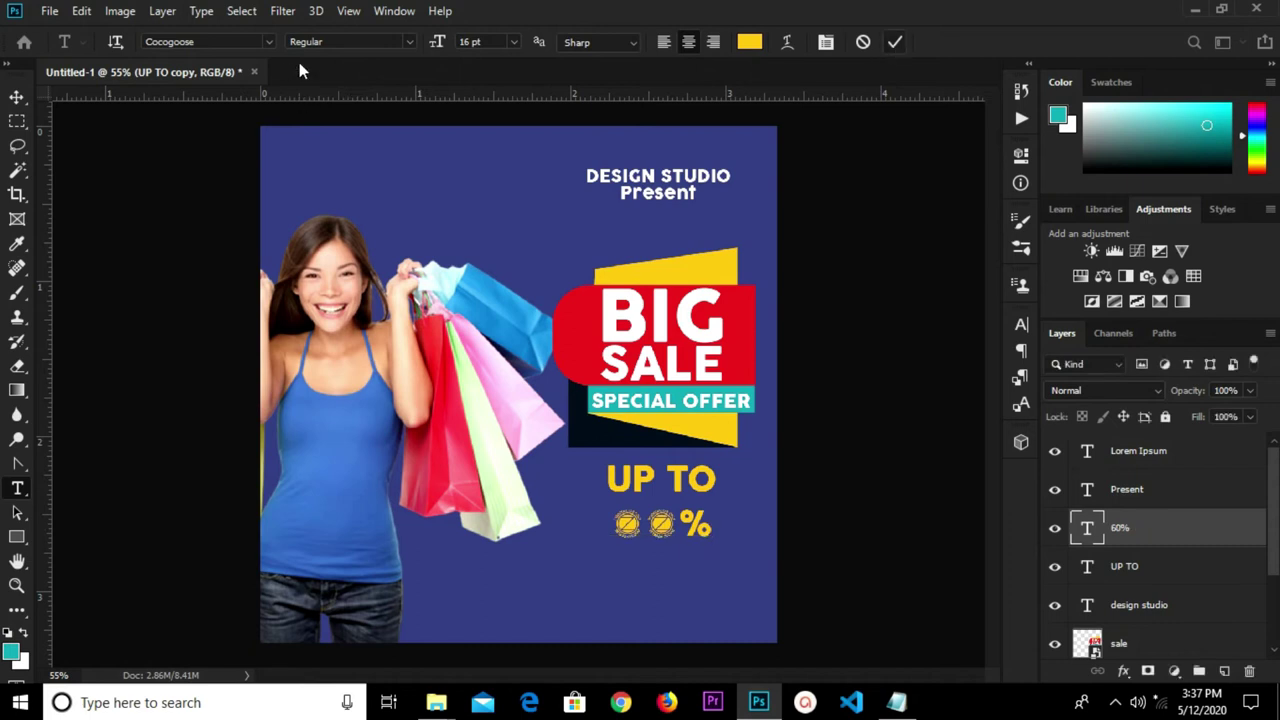
Step: Set the 60% text to Accidental Presidency font at 42 pt
click(205, 42)
text(acc)
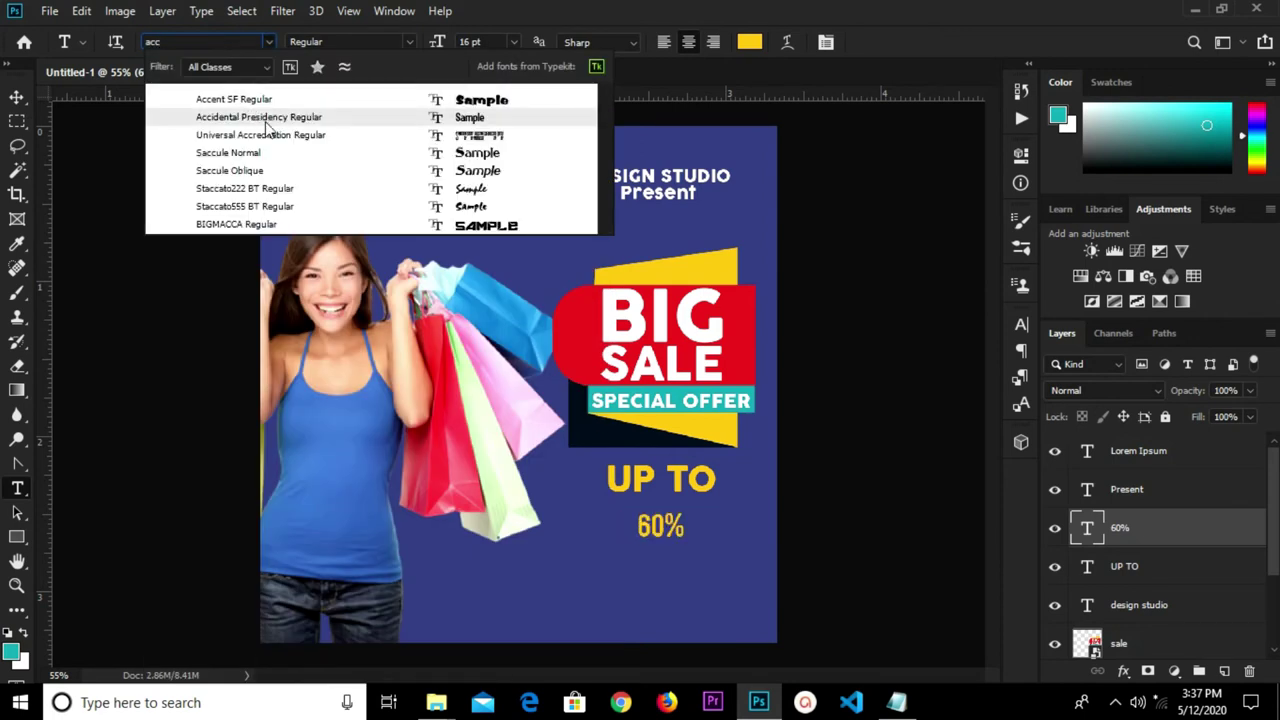
click(266, 118)
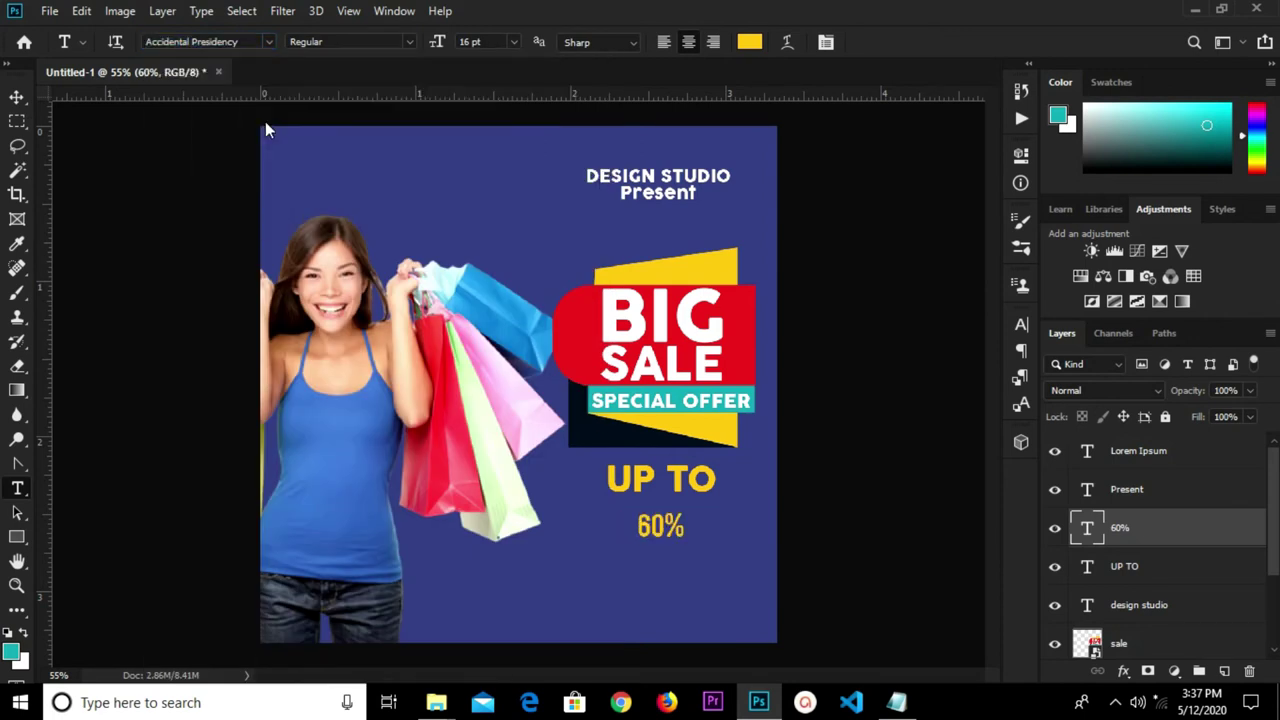
click(487, 42)
text(42)
key(Return)
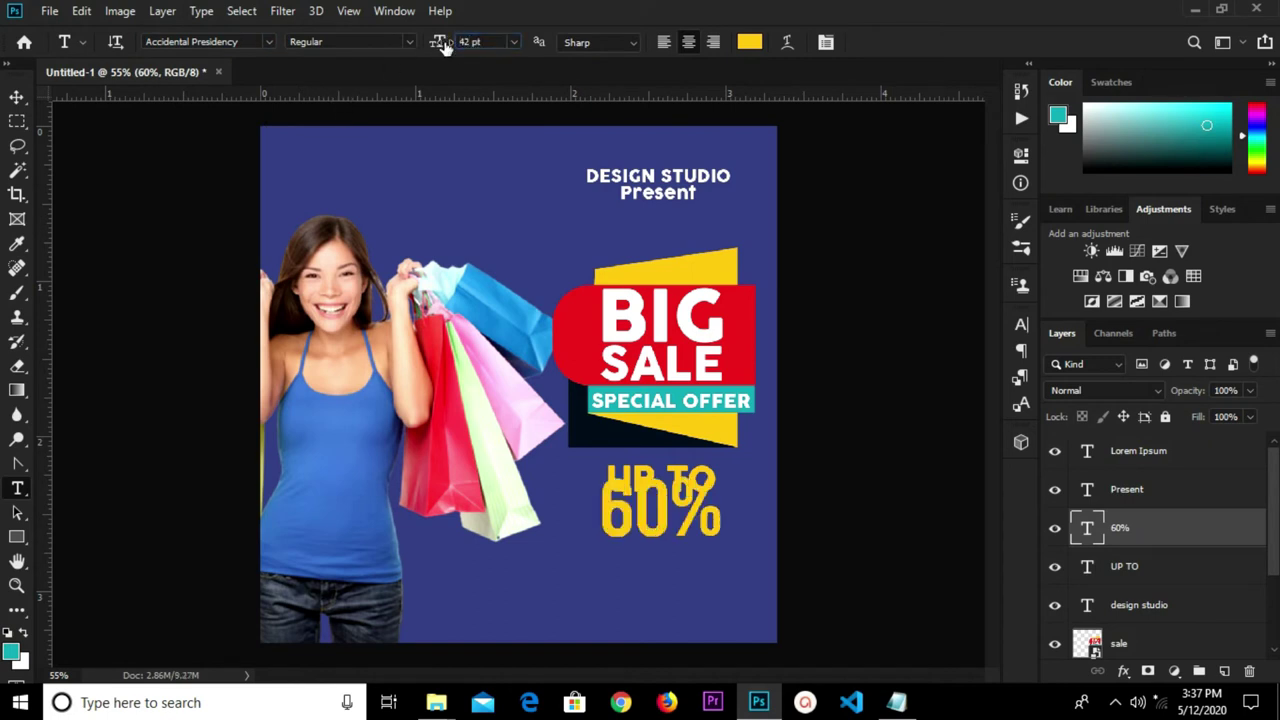
click(16, 96)
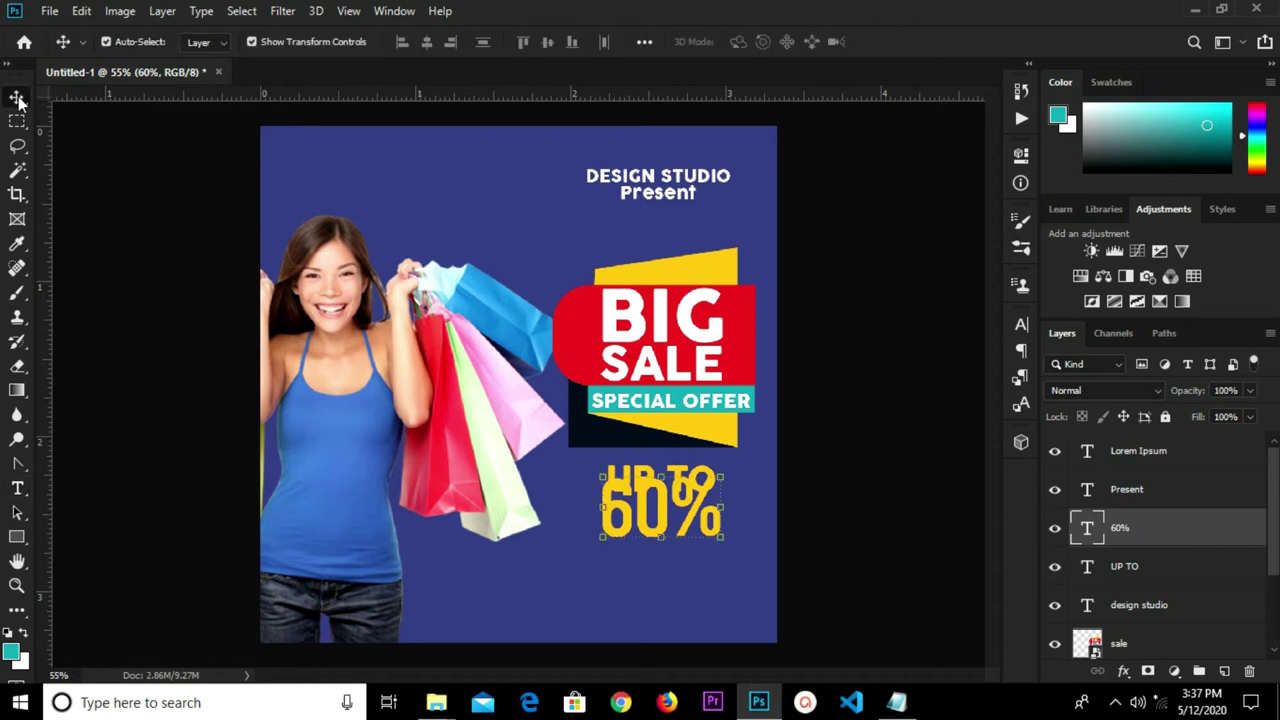
Step: Colour the 60% text white, #ffffff
click(1022, 331)
click(966, 432)
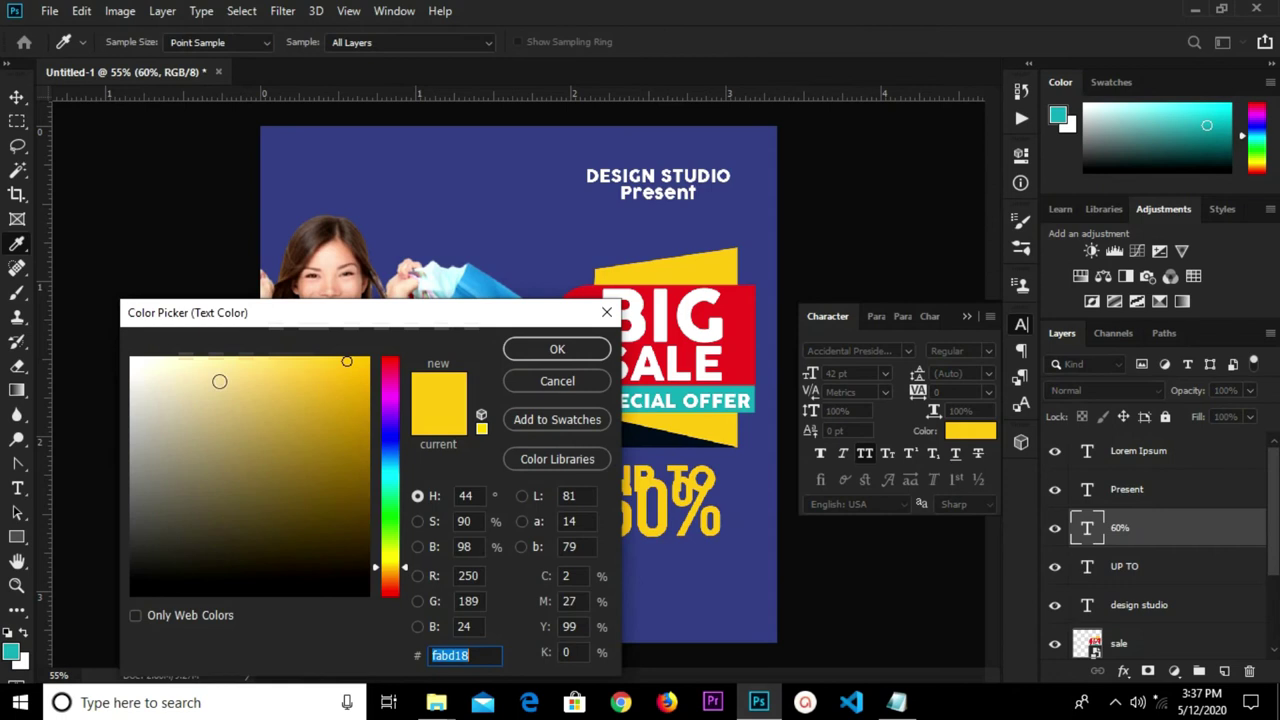
text(ffffff)
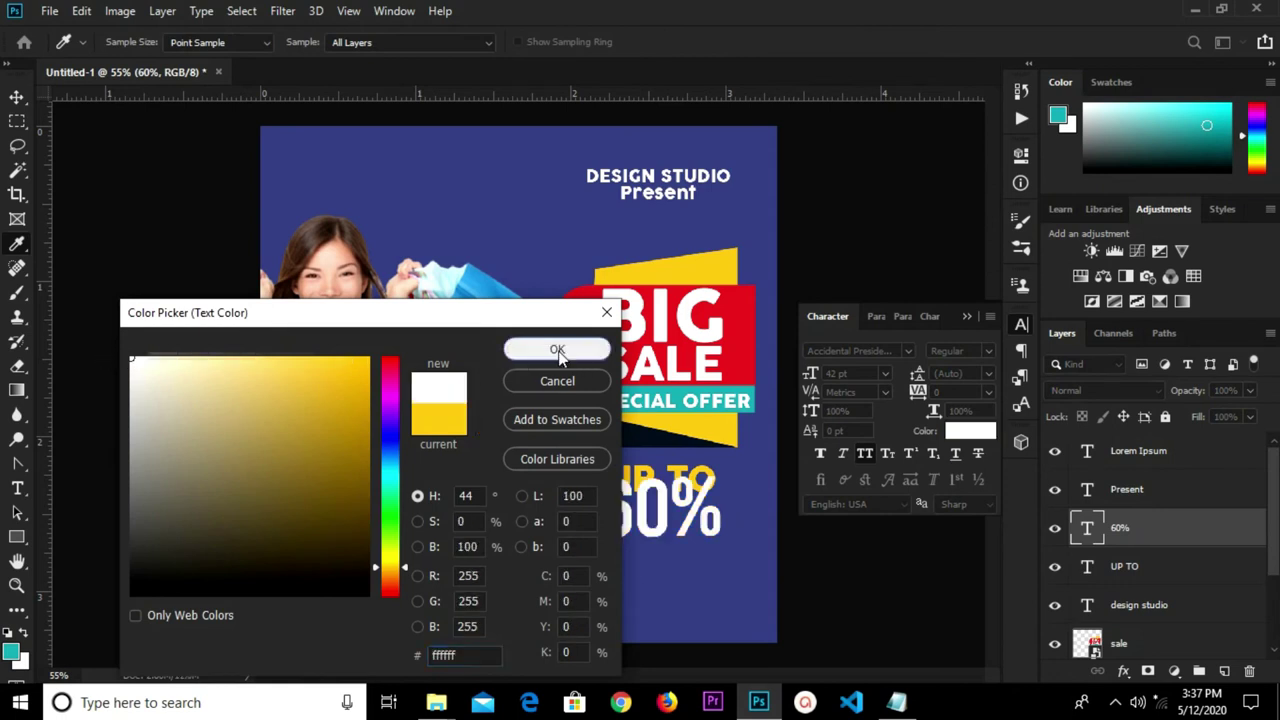
click(585, 352)
click(966, 316)
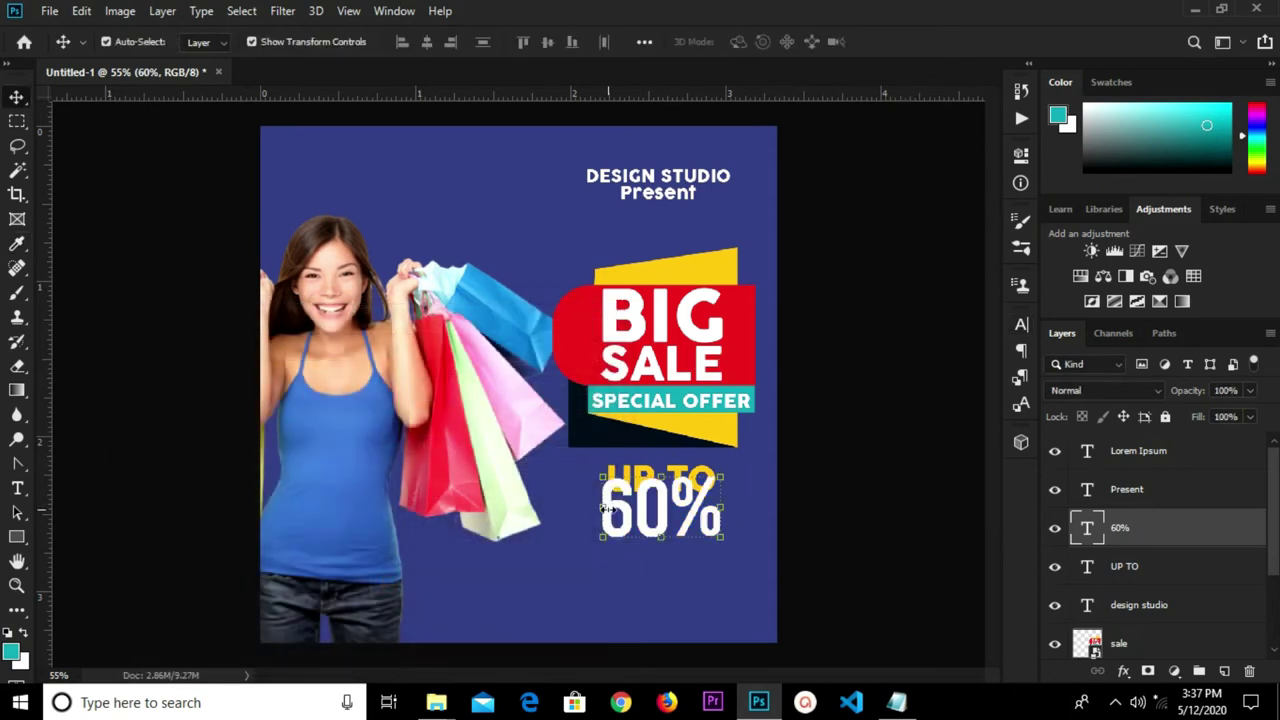
Step: Position the 60% text centred just below the yellow UP TO
scroll(636, 513, up, 1)
drag(647, 510, 657, 531)
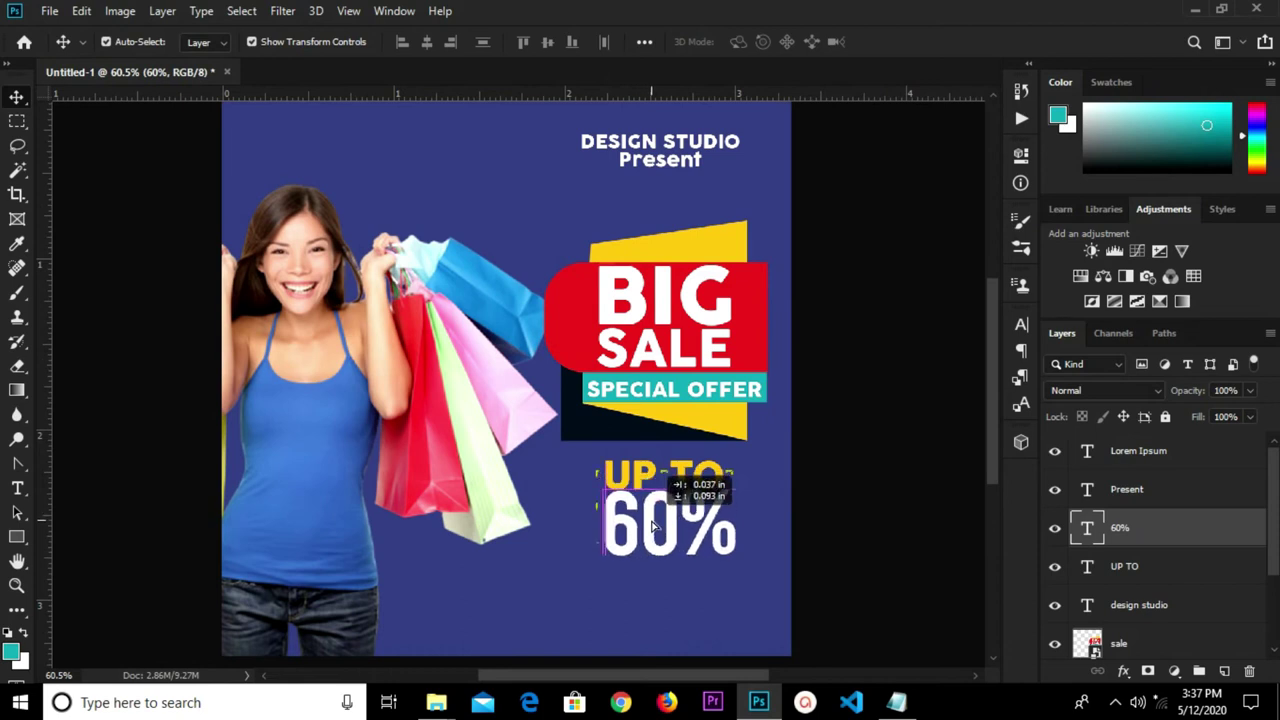
drag(727, 513, 722, 510)
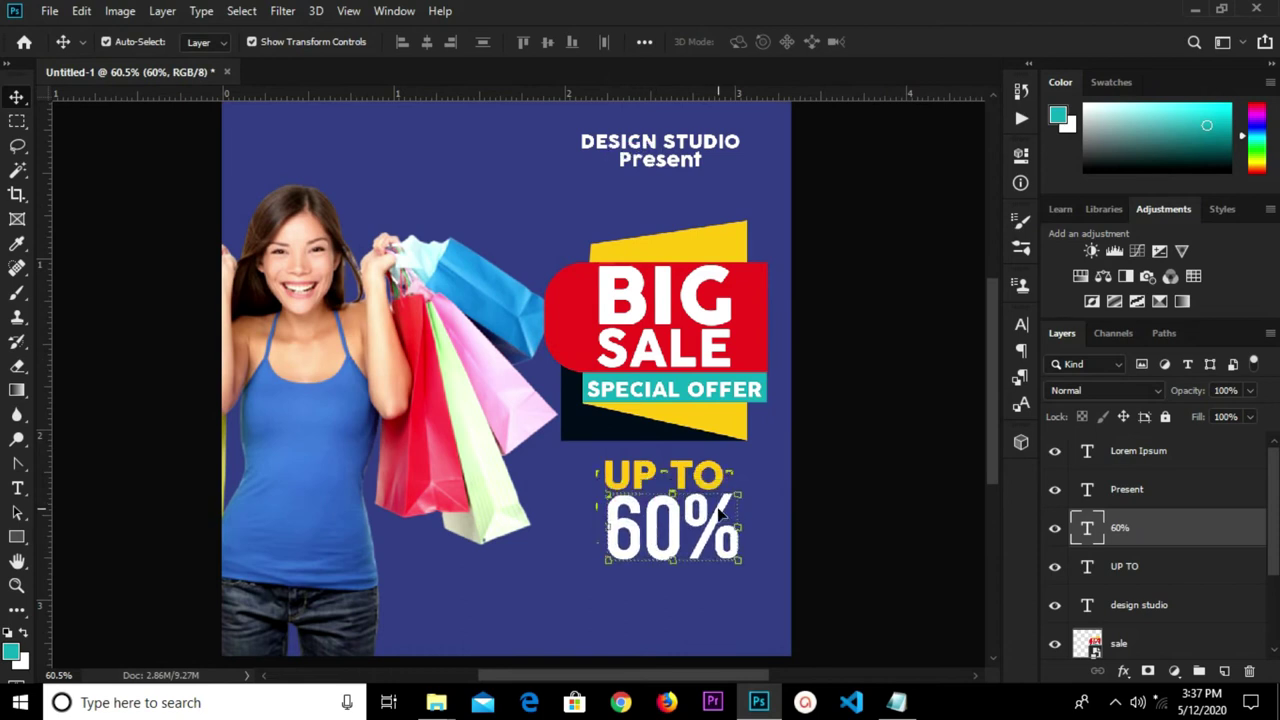
click(829, 486)
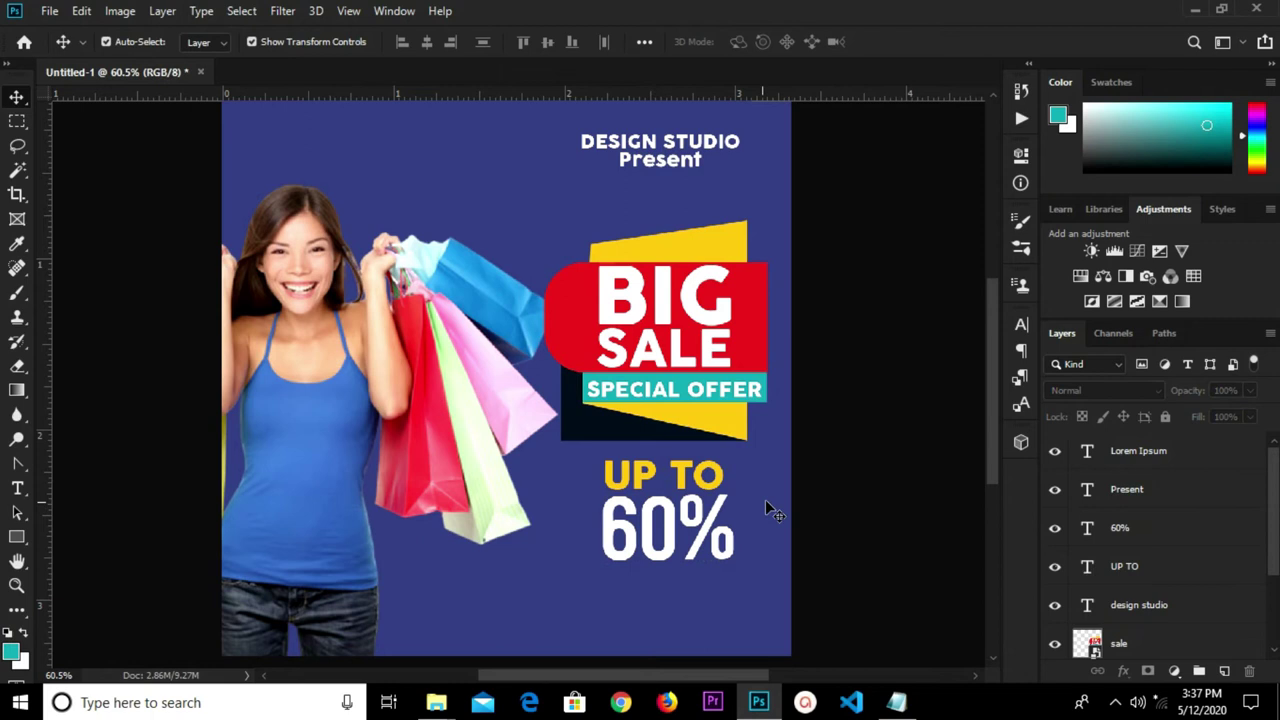
click(679, 482)
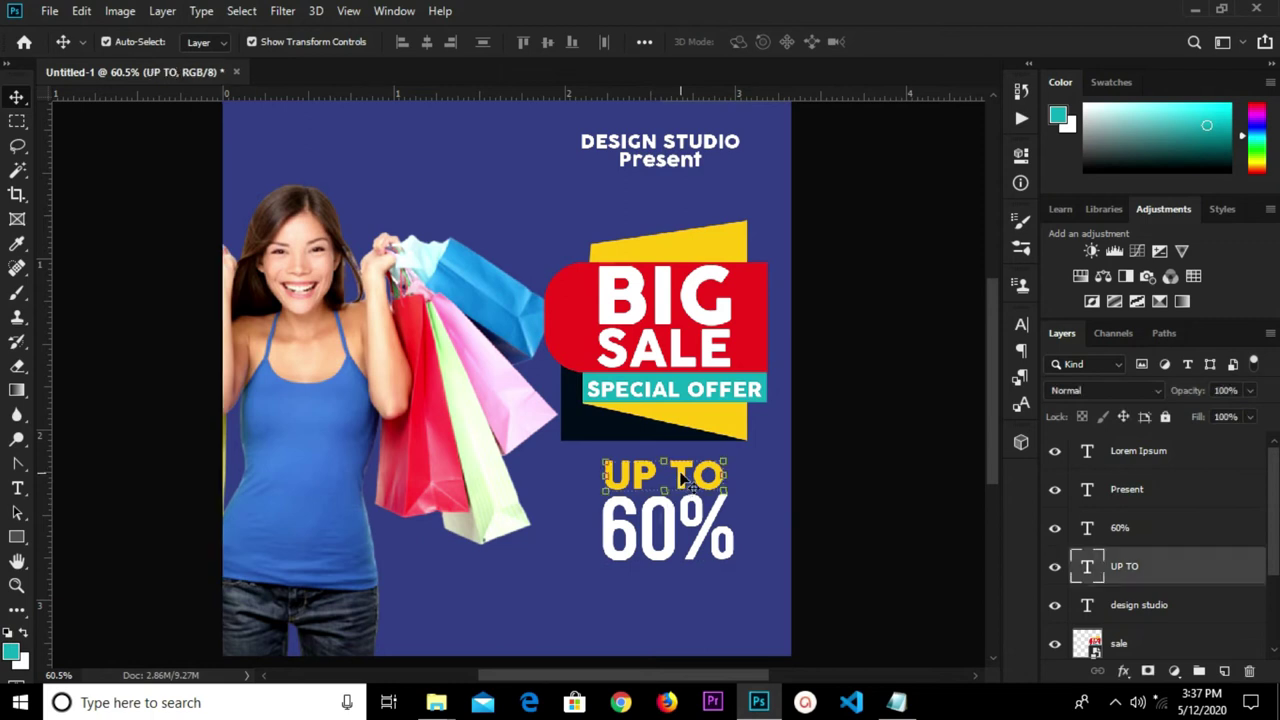
click(662, 545)
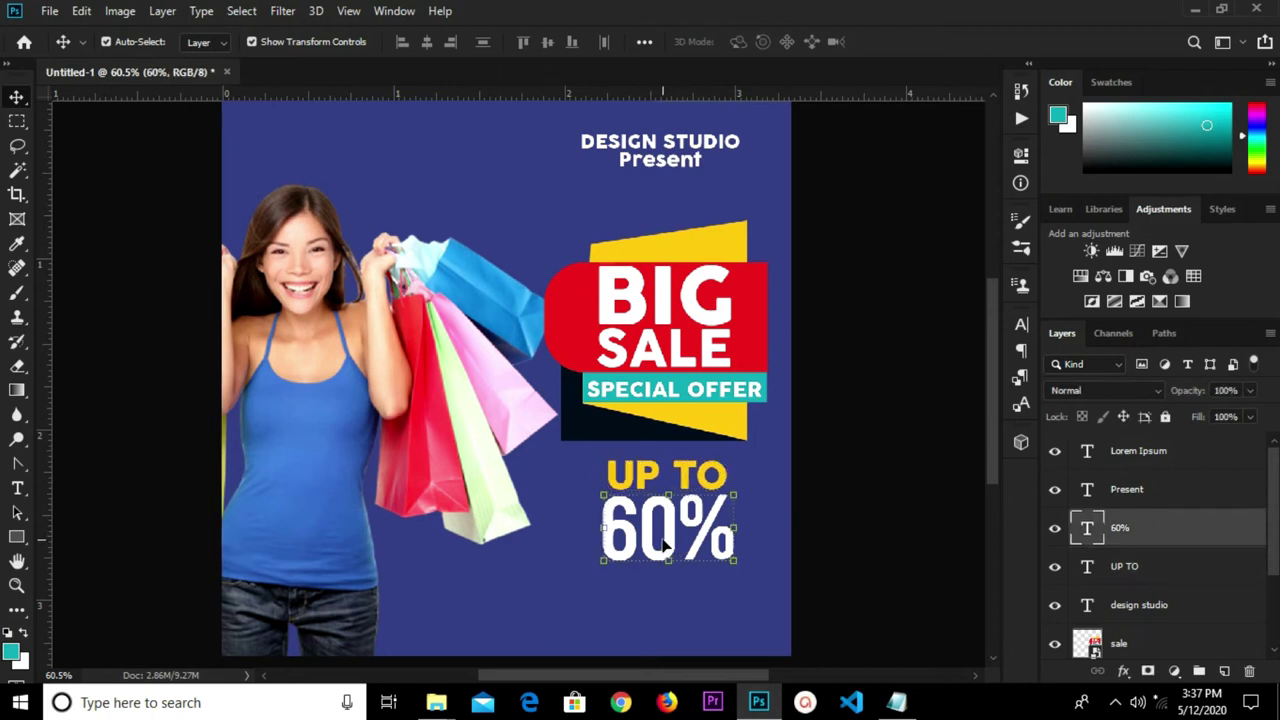
click(826, 516)
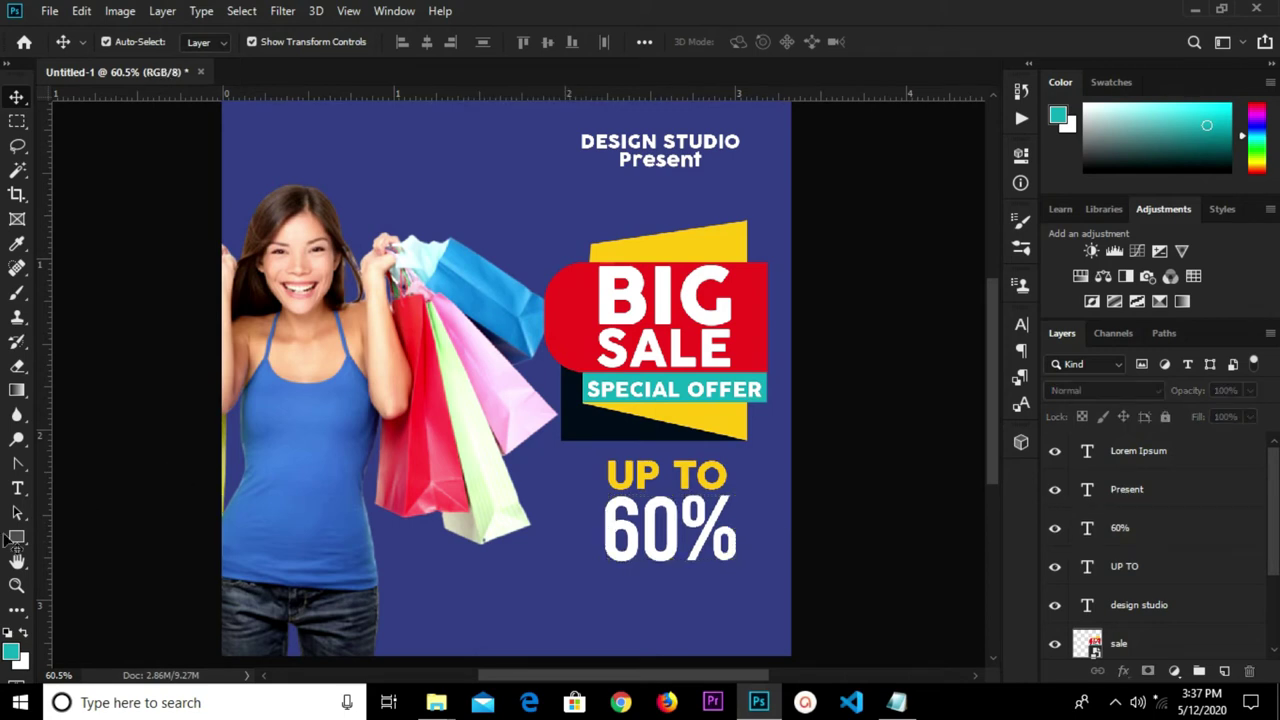
click(16, 537)
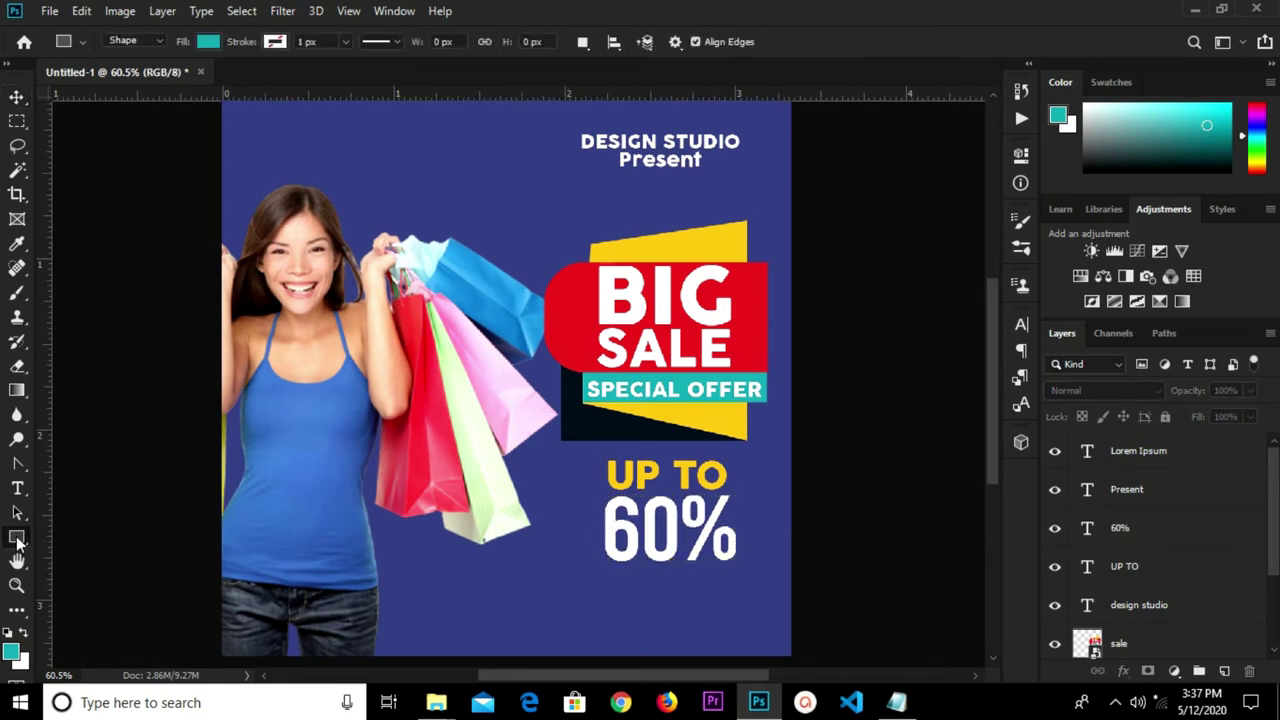
Step: Draw a rectangle beneath the 60% text and fill it black
click(622, 600)
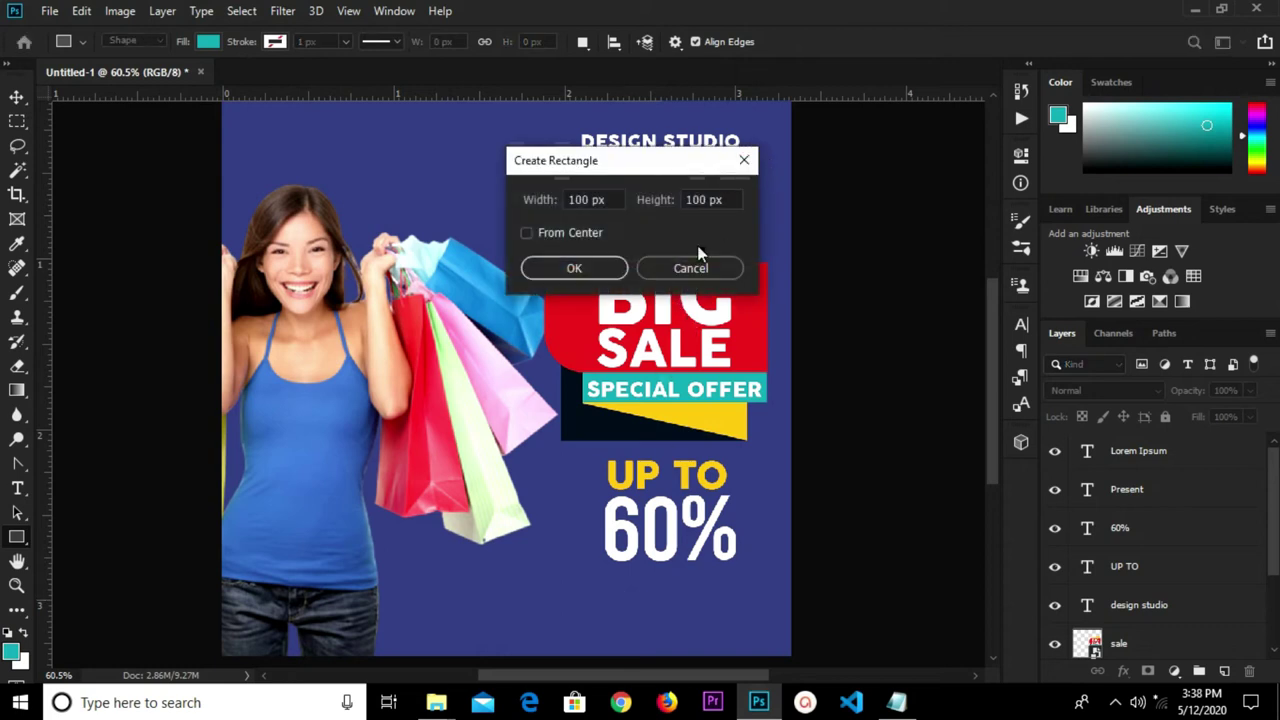
click(744, 160)
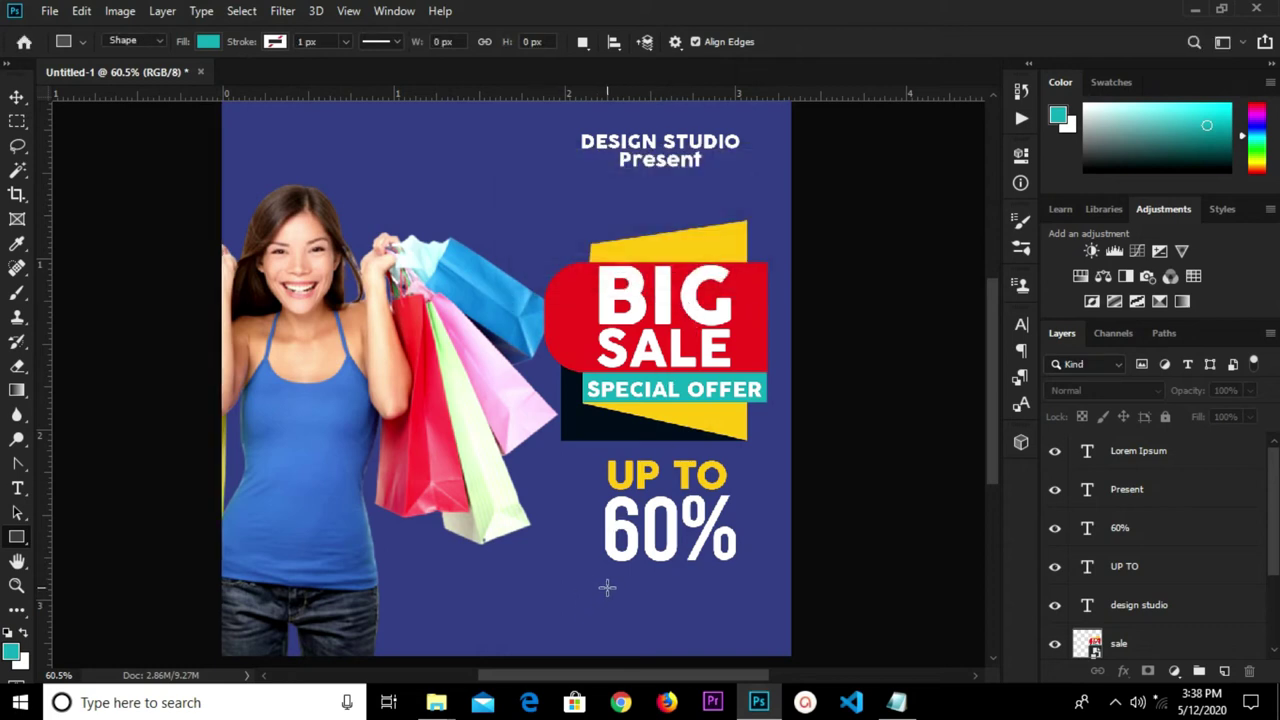
drag(618, 592, 720, 630)
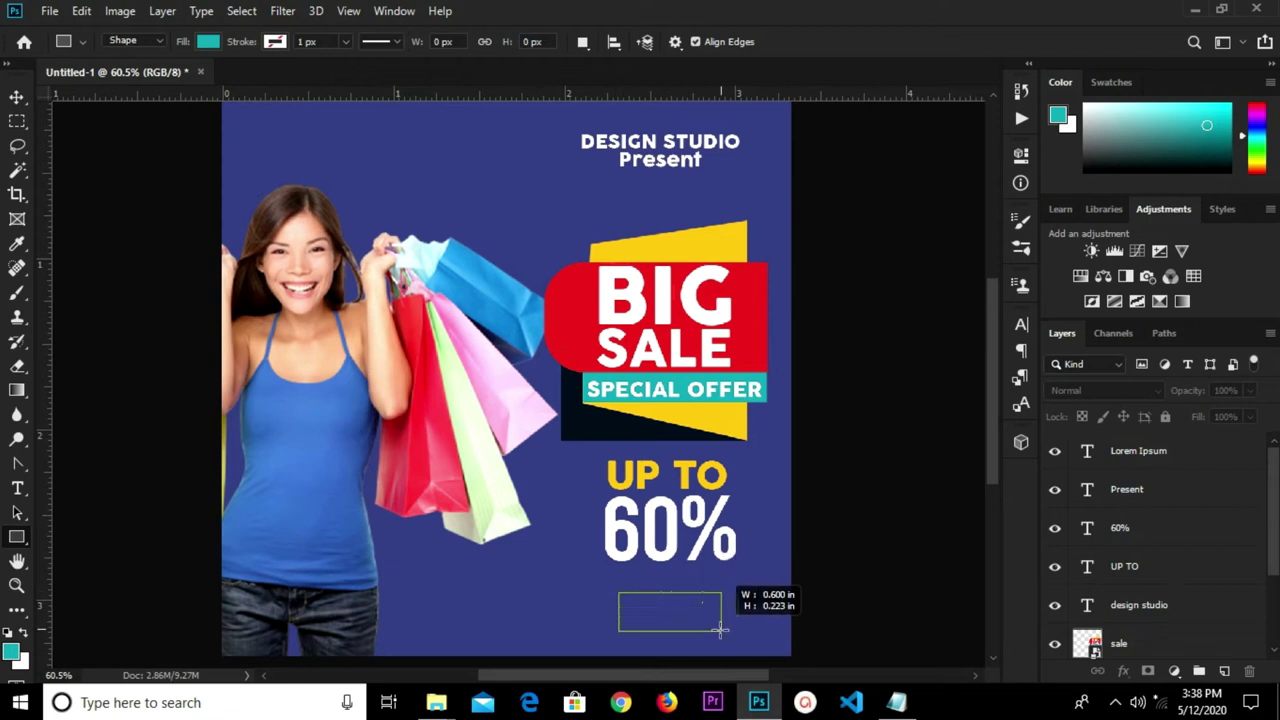
drag(720, 630, 735, 625)
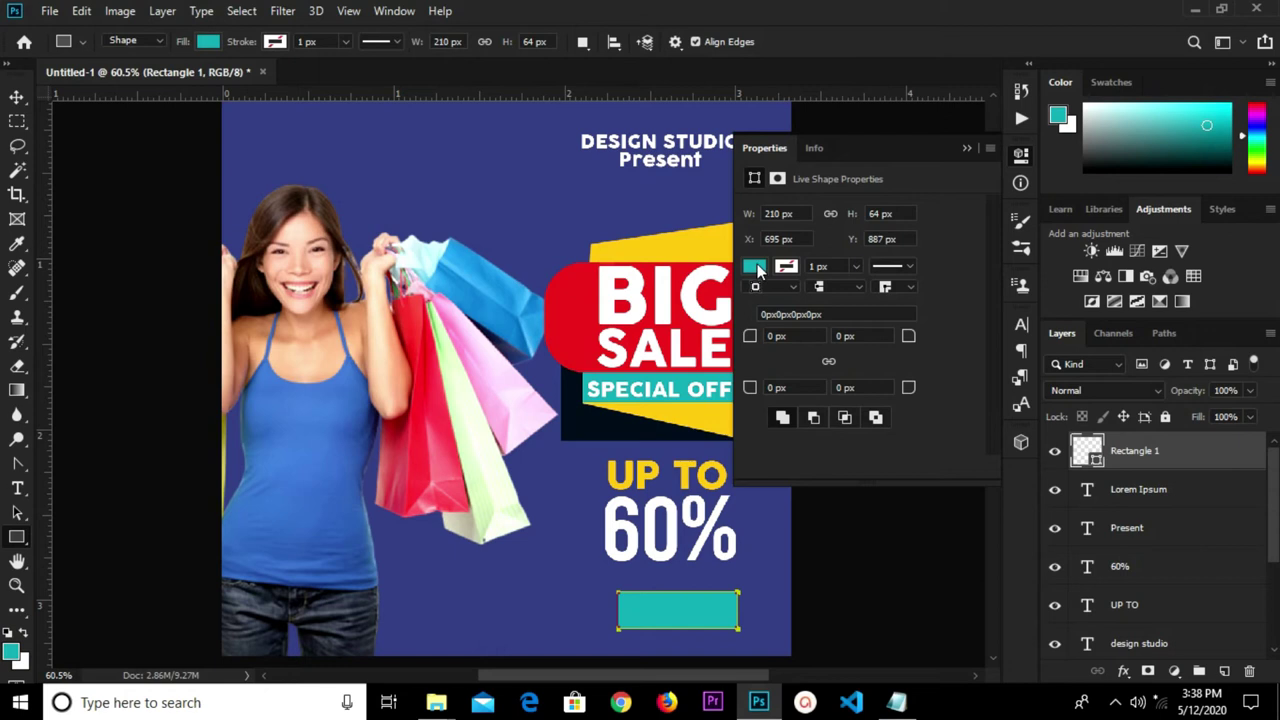
click(754, 266)
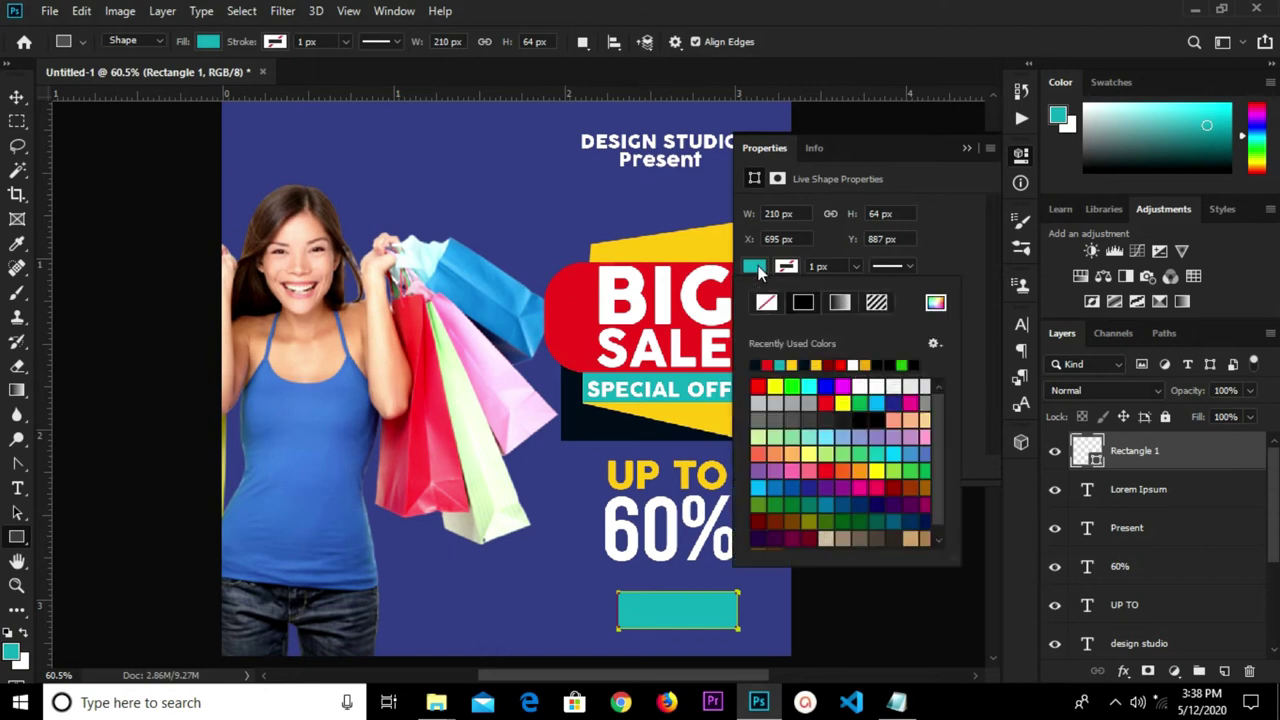
click(759, 362)
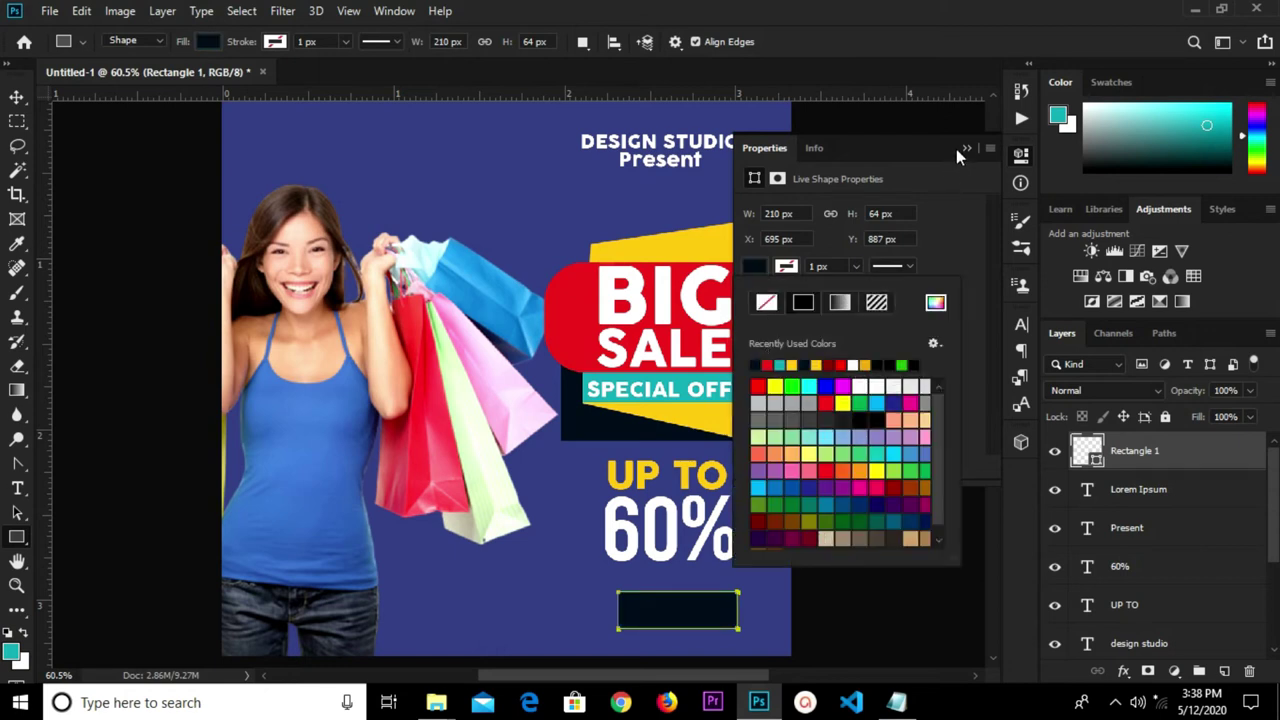
click(965, 144)
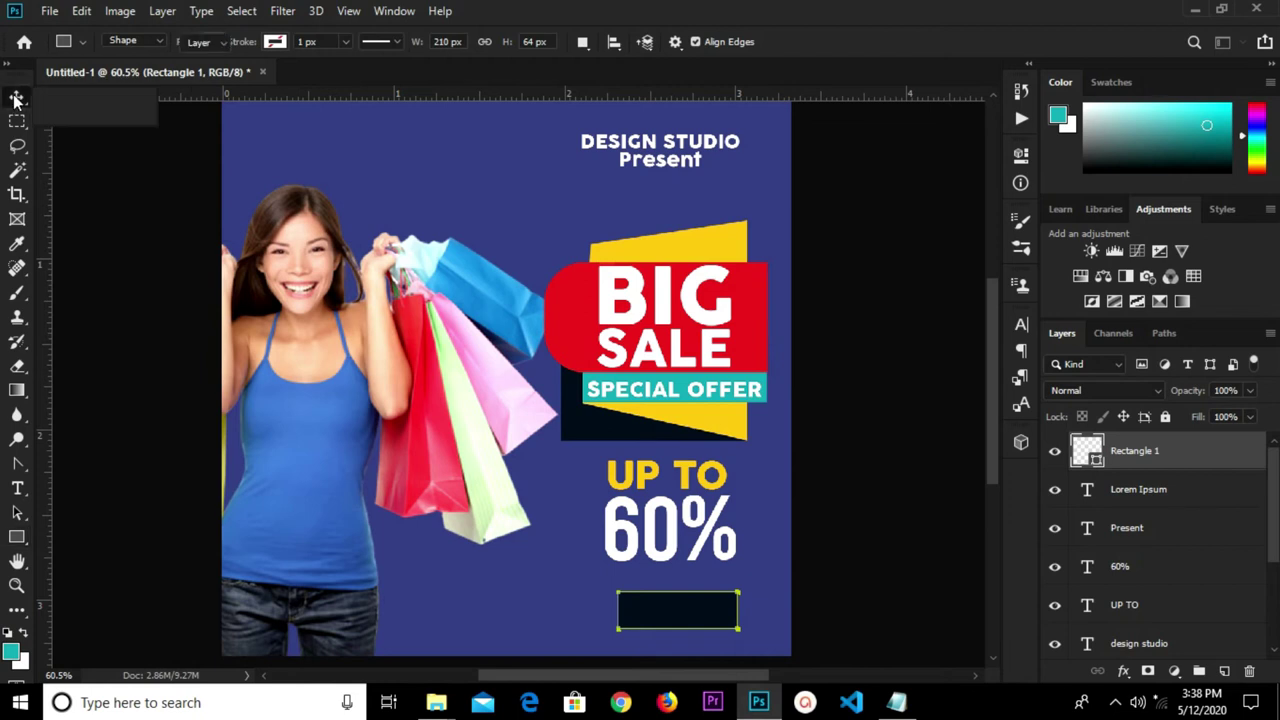
Step: Widen and centre the black rectangle under 60%, about 210 × 64 px
click(16, 98)
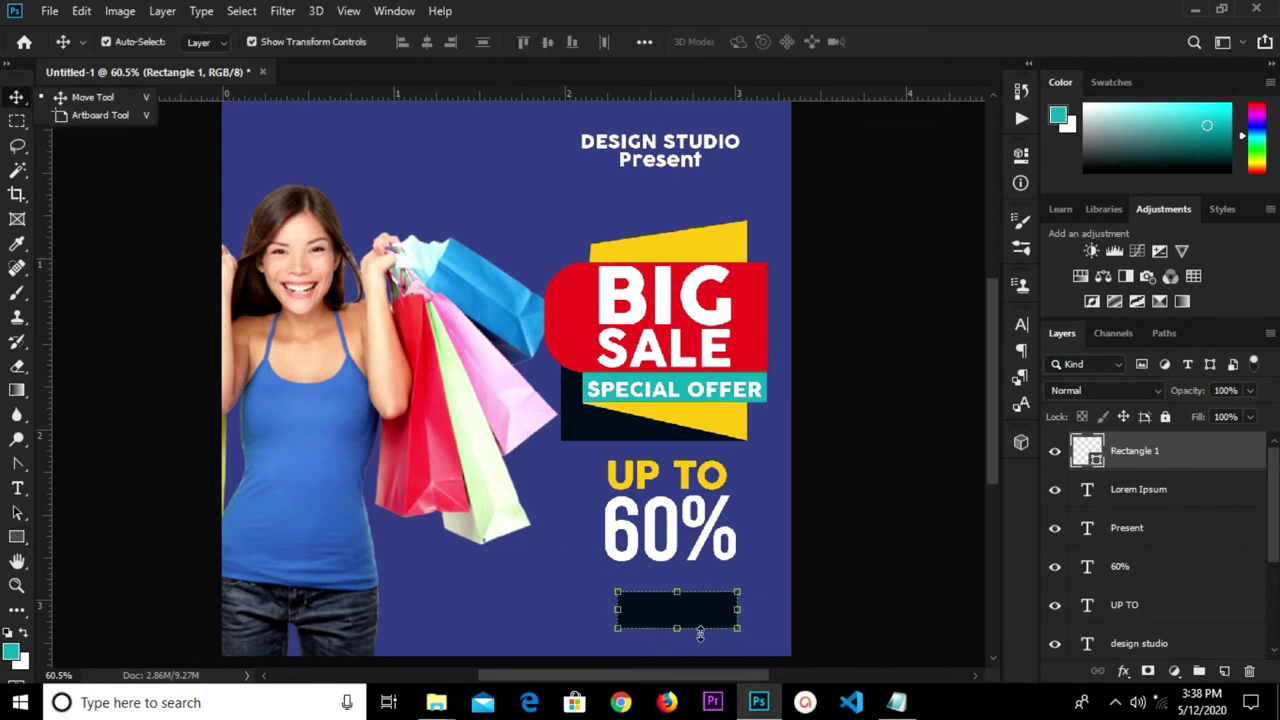
drag(690, 622, 676, 627)
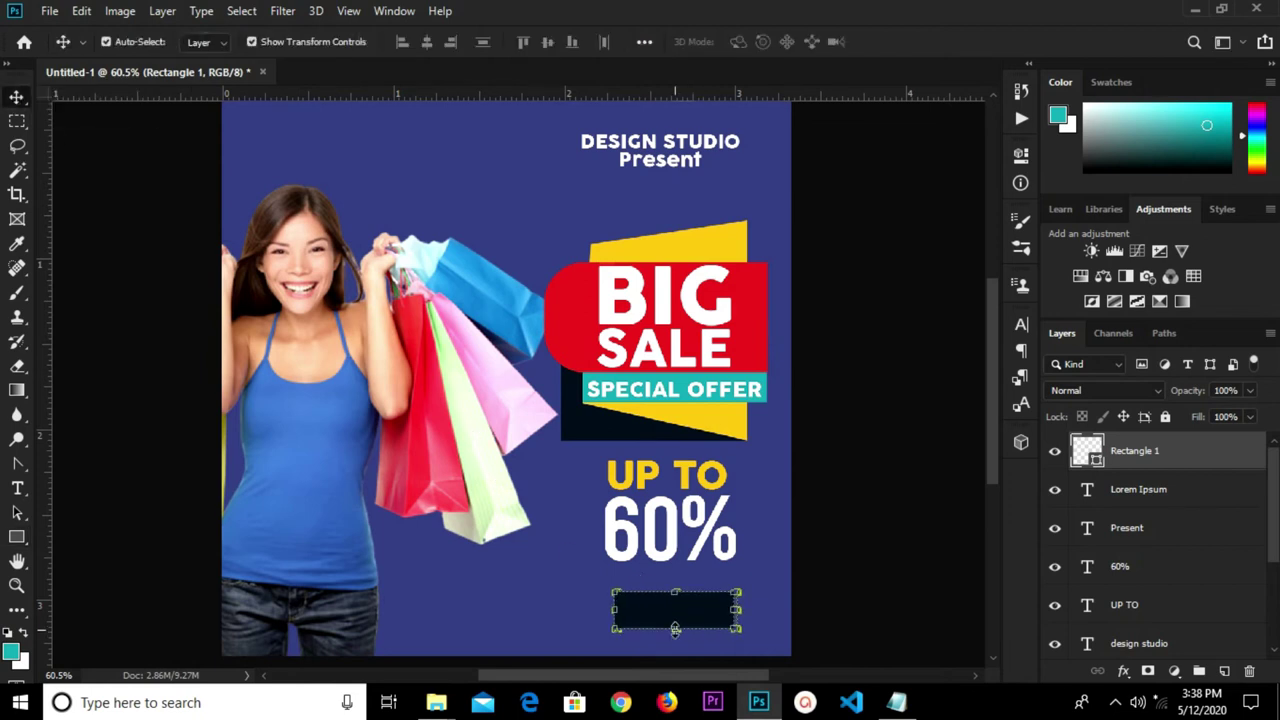
scroll(675, 637, up, 2)
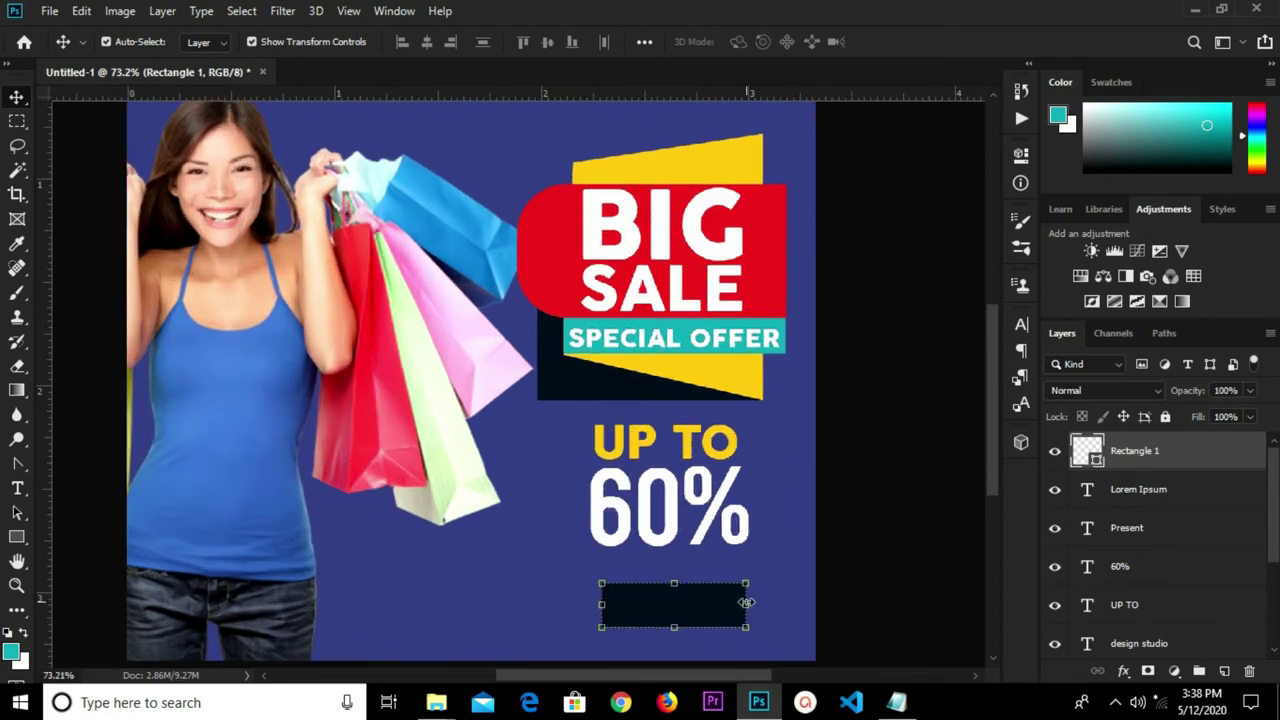
drag(747, 602, 754, 604)
key(Left)
key(Left)
key(Left)
key(Left)
key(Left)
key(Left)
key(Return)
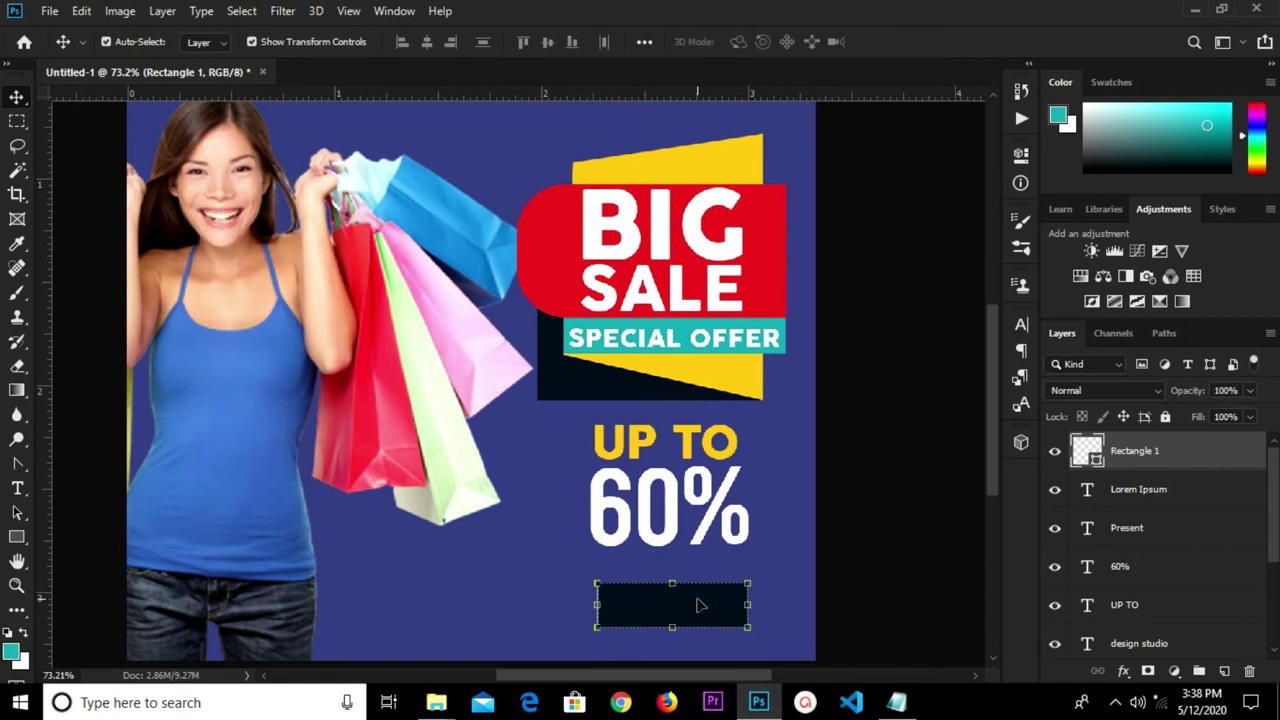
scroll(699, 605, down, 2)
click(633, 478)
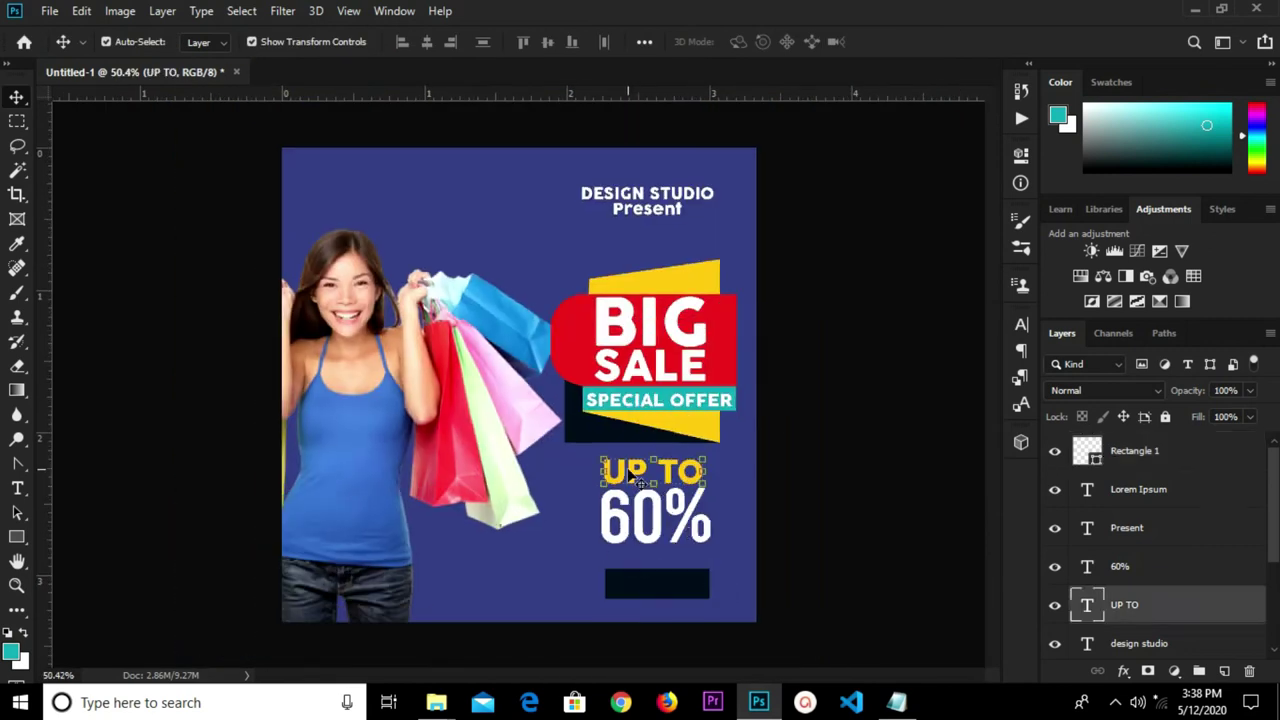
Step: Duplicate UP TO above Rectangle 1 and retype the copy as SHOP NOW
drag(630, 476, 675, 562)
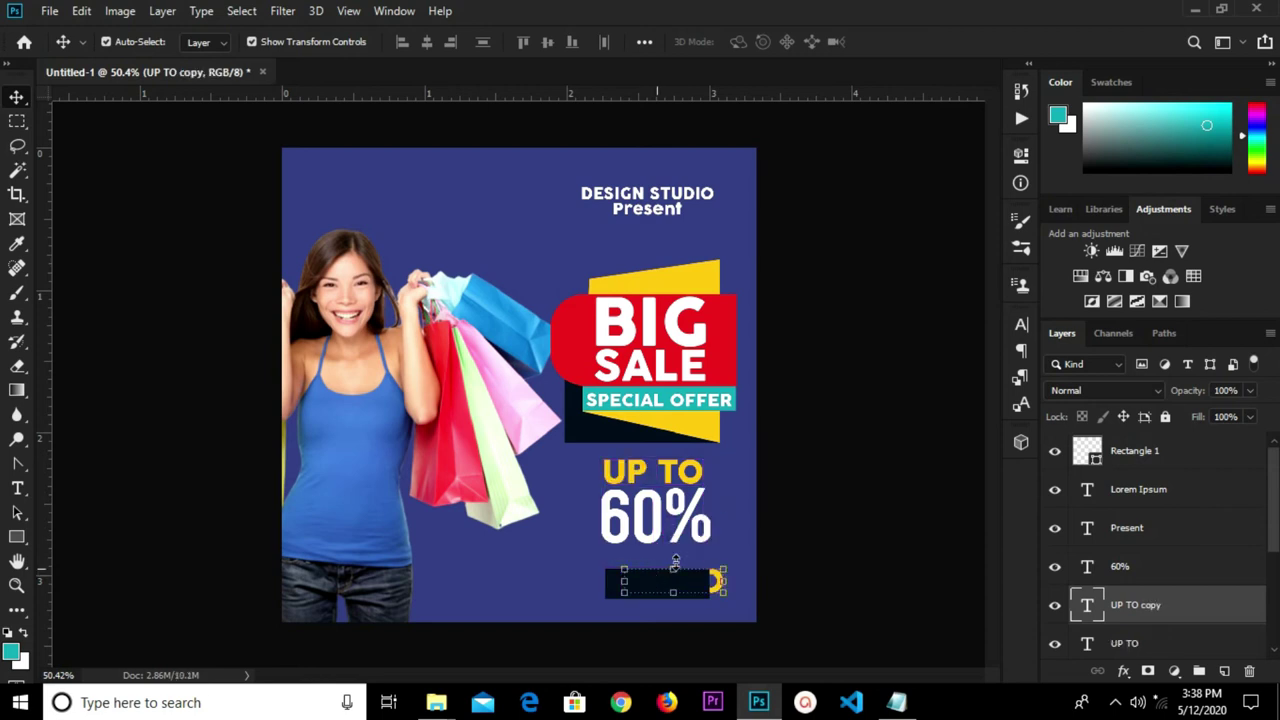
drag(1143, 605, 1135, 442)
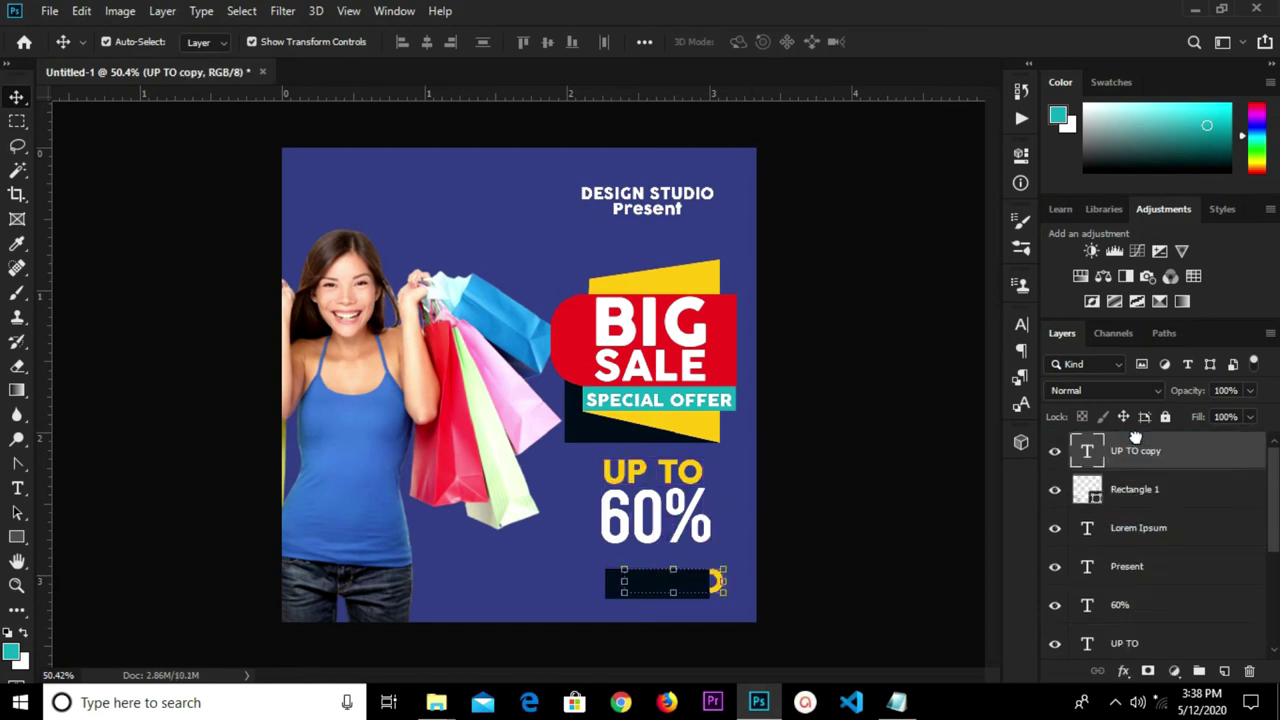
key(t)
triple_click(640, 582)
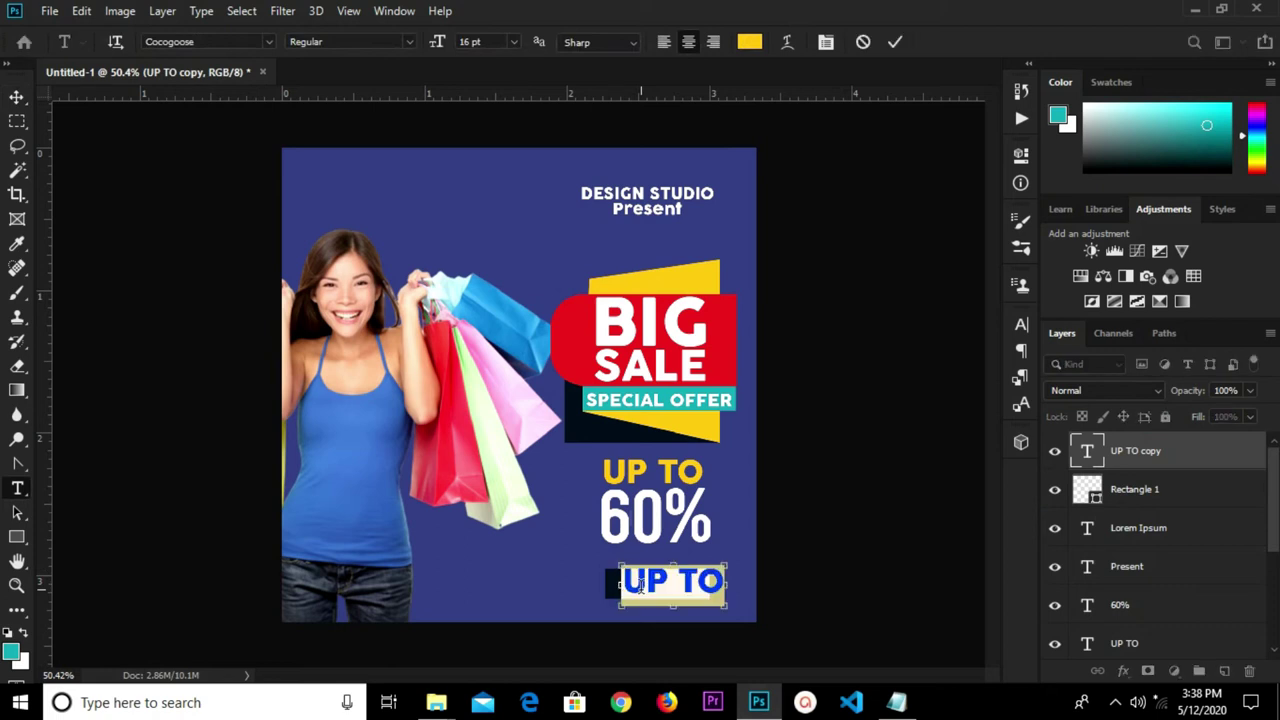
text(SHOP)
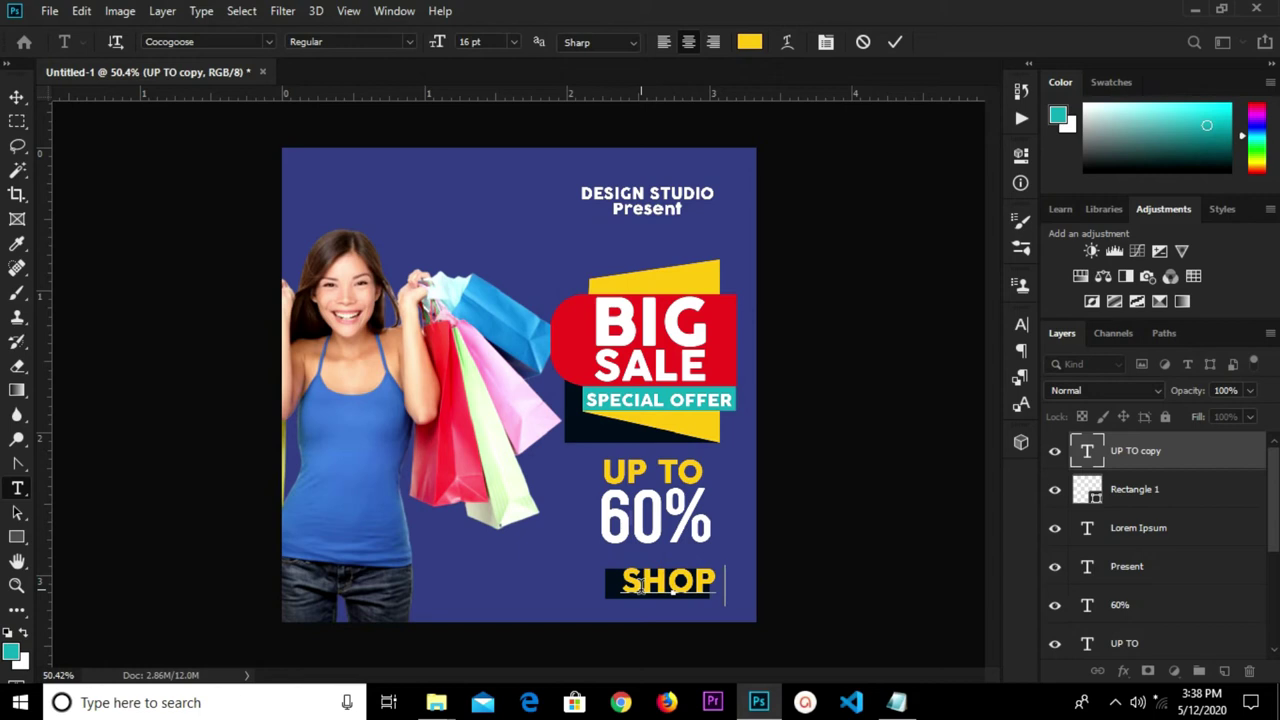
text( NO)
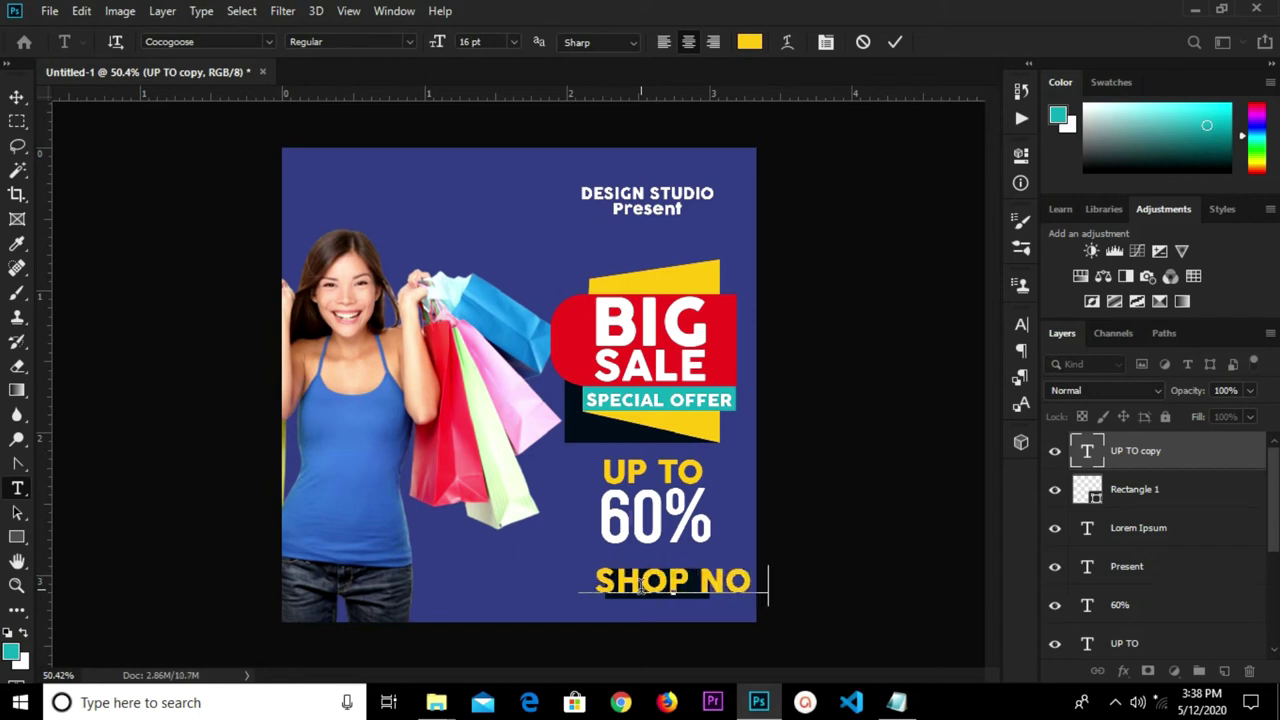
text(W)
click(894, 42)
Step: Colour the SHOP NOW text pure white
click(749, 42)
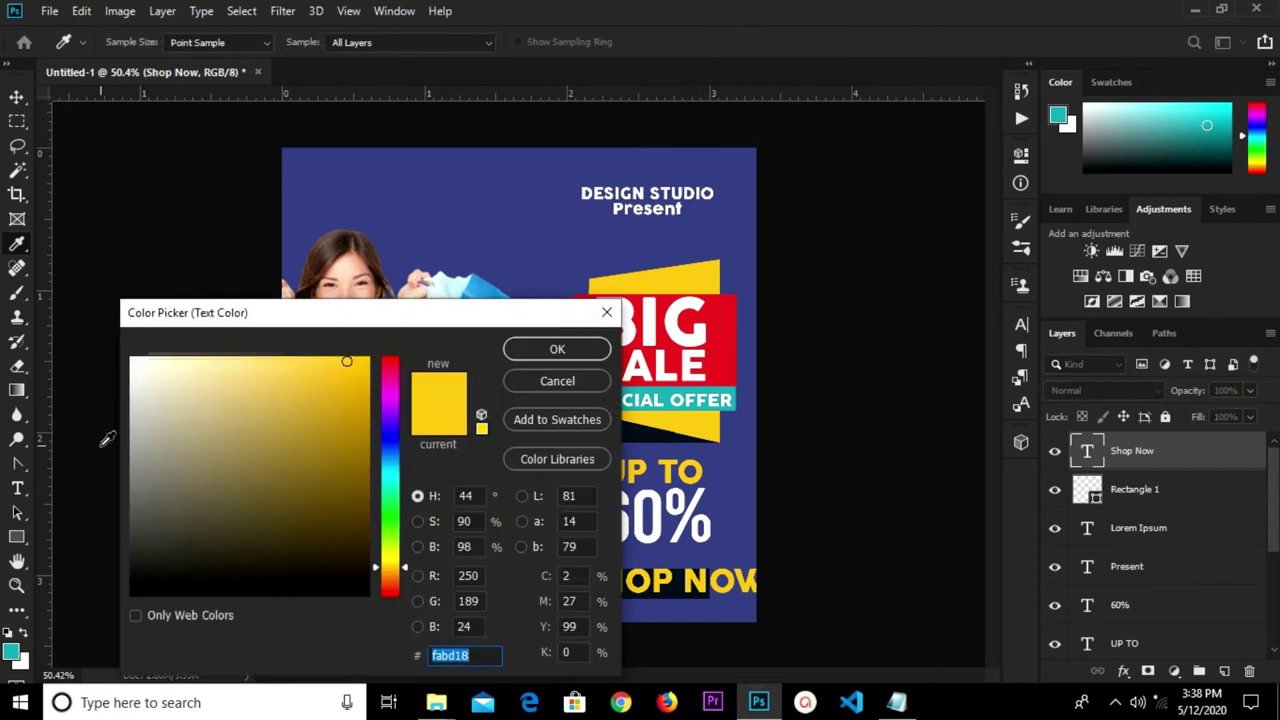
drag(168, 400, 134, 345)
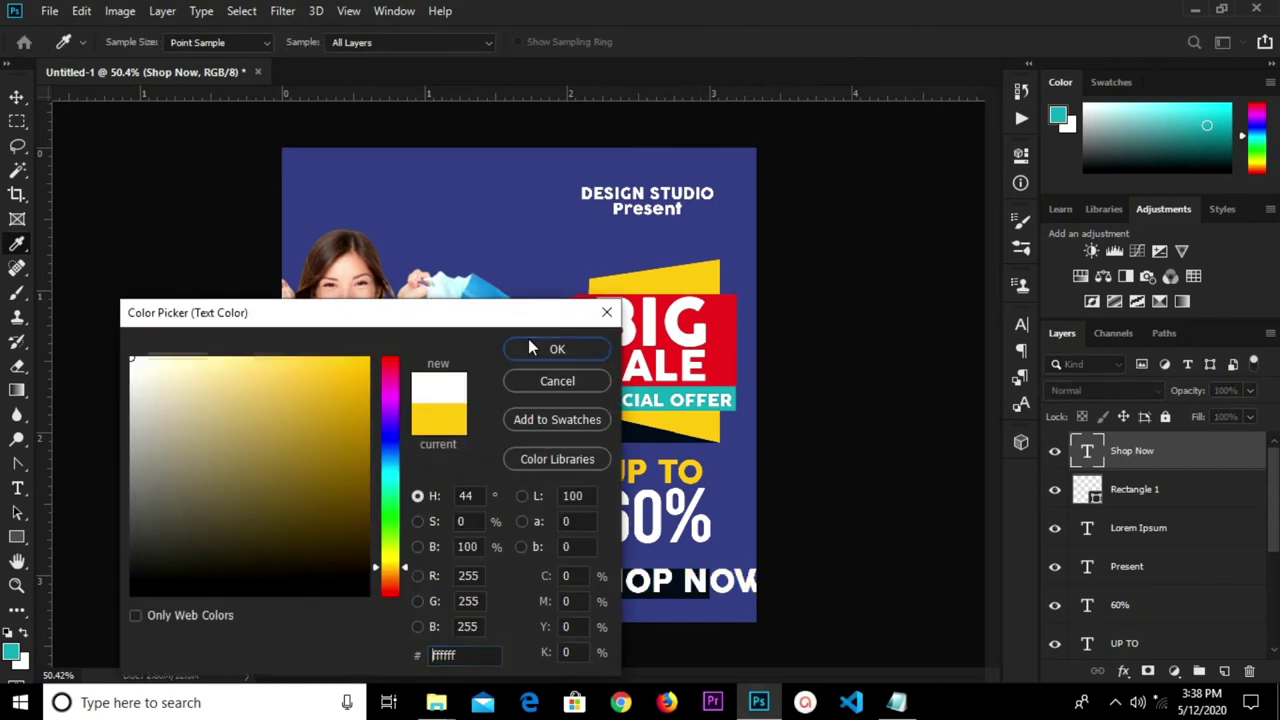
click(529, 346)
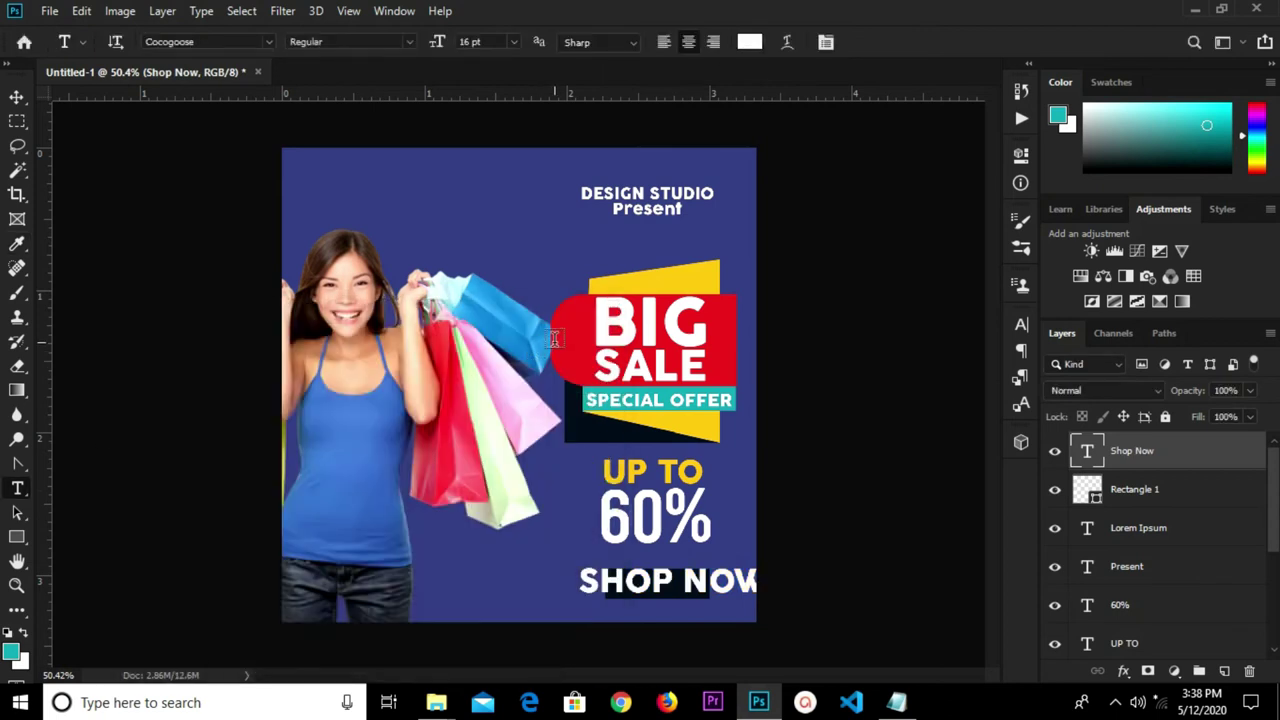
click(17, 97)
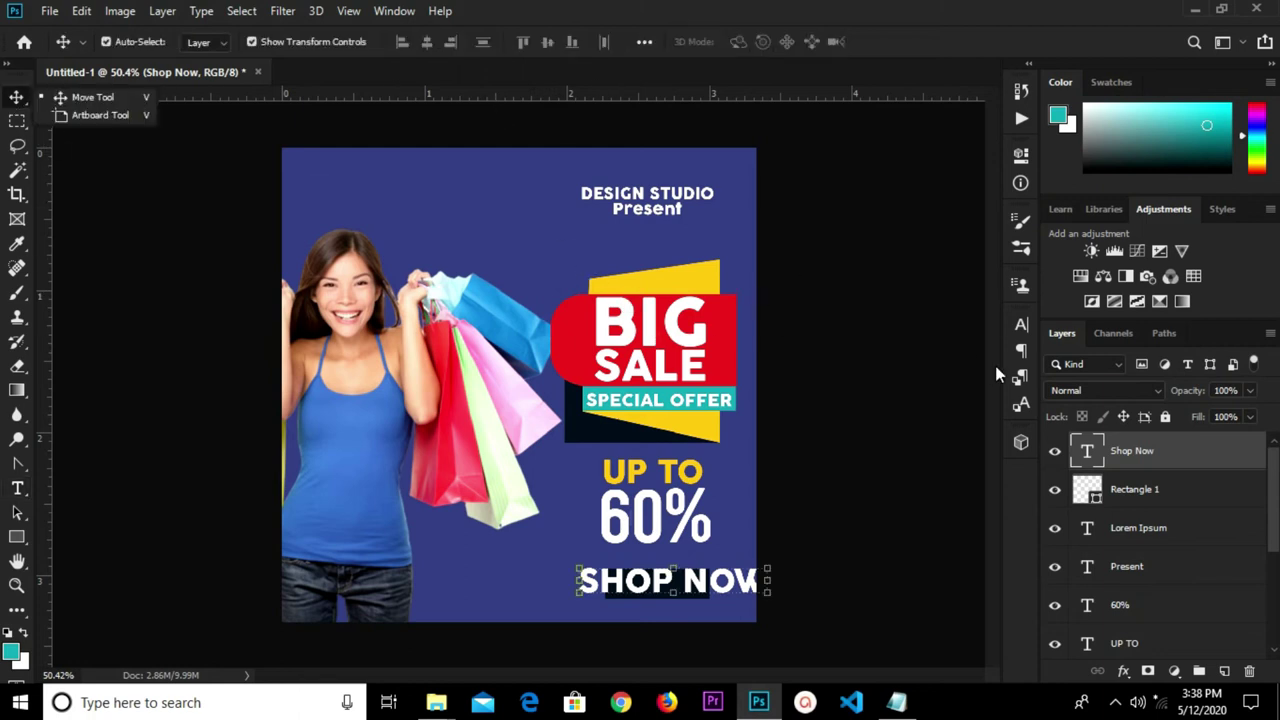
click(1020, 325)
click(1020, 325)
click(905, 375)
click(1020, 325)
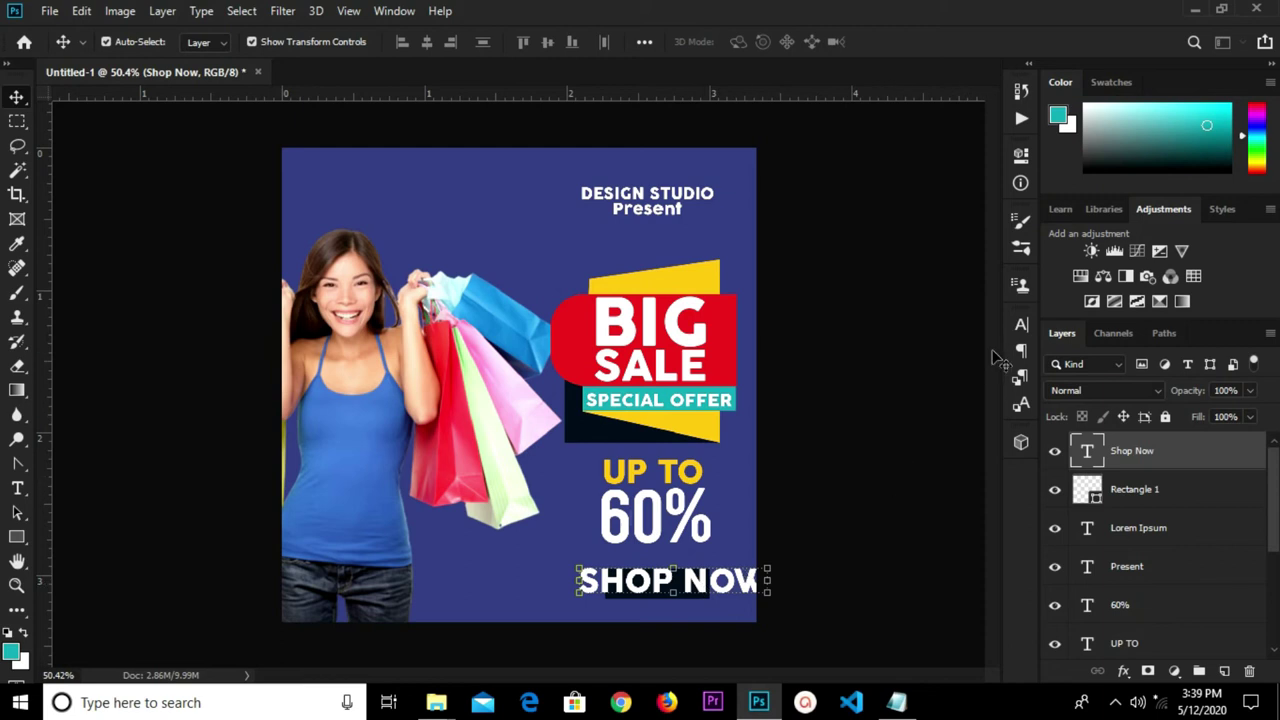
Step: Set the label to 9 pt, keeping the Cocogoose font
click(1020, 328)
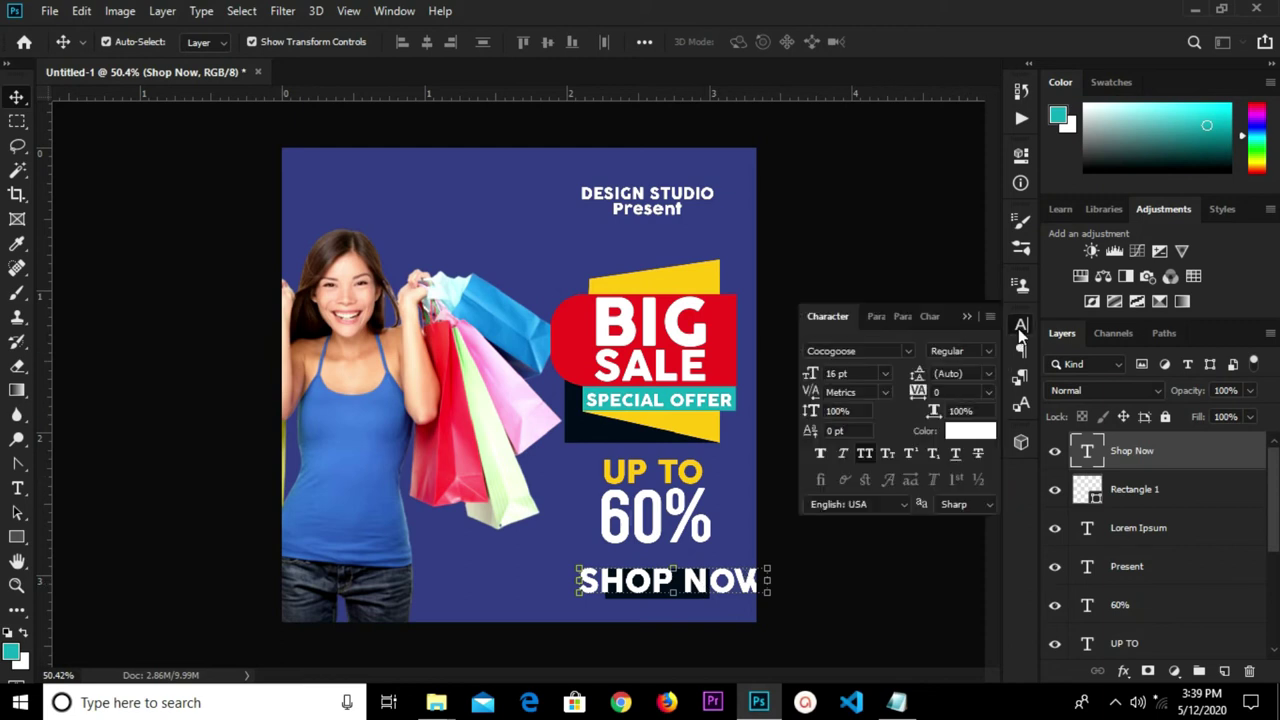
click(910, 351)
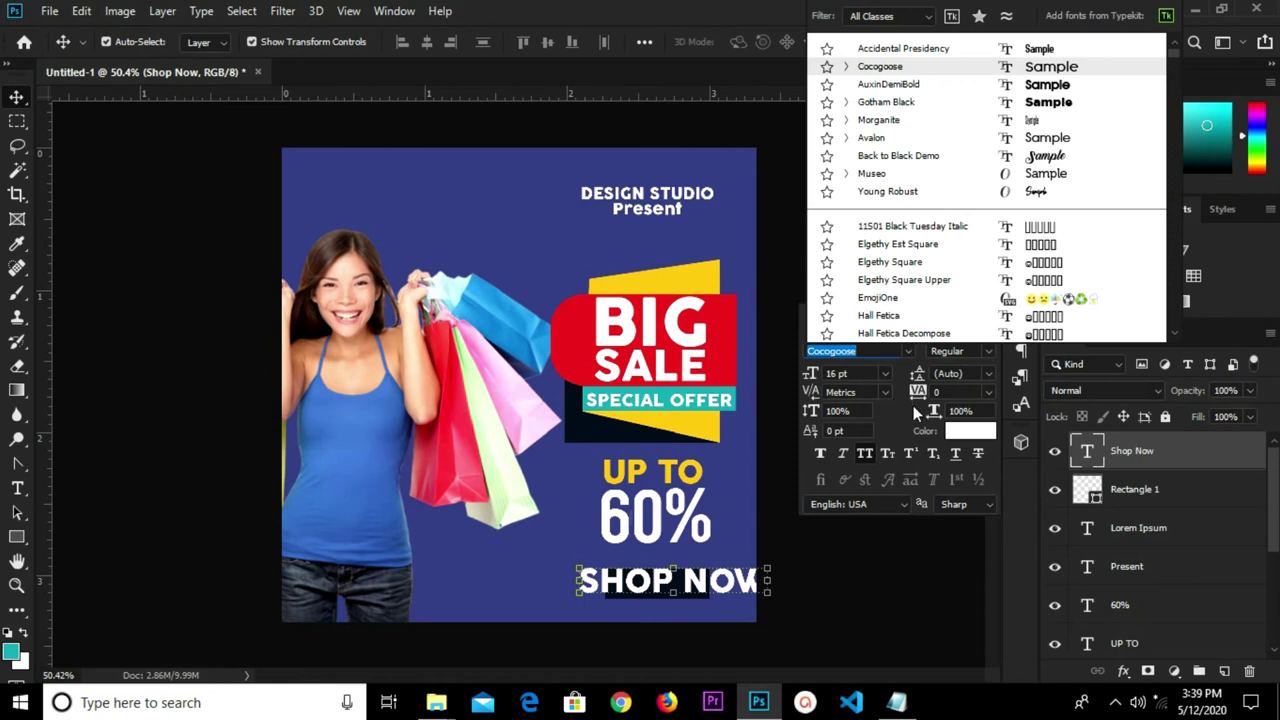
click(884, 378)
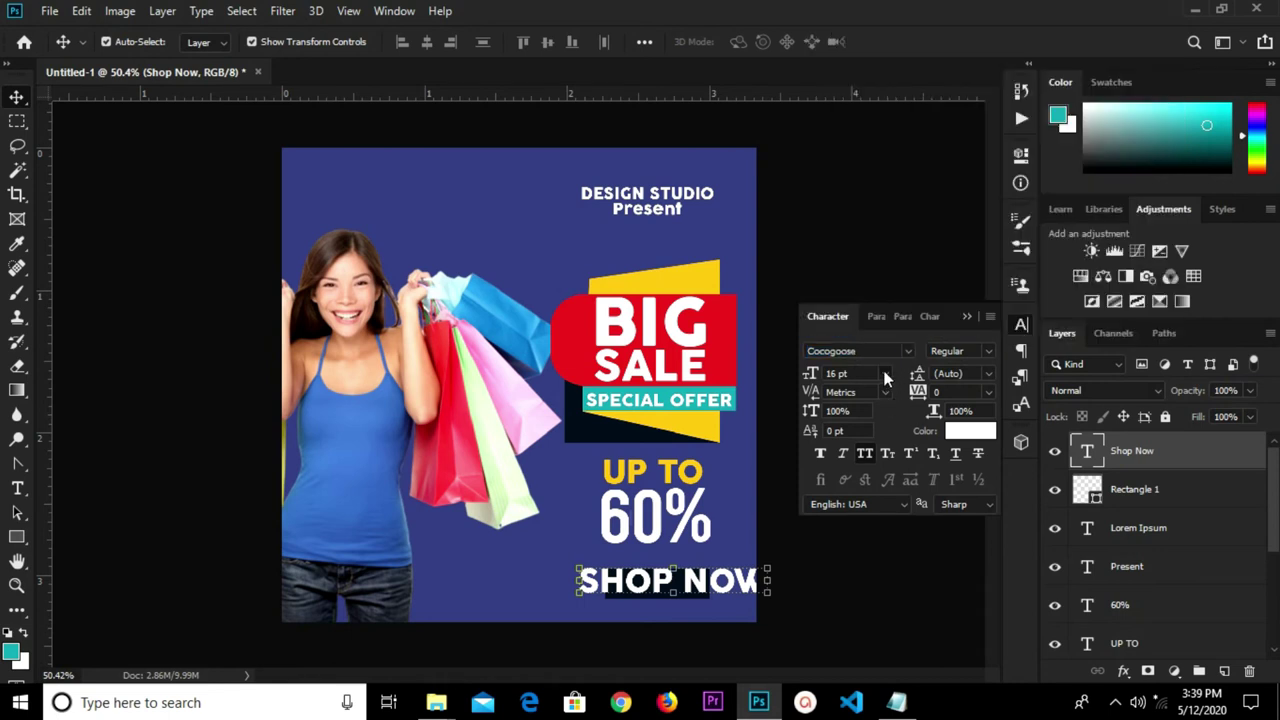
click(885, 374)
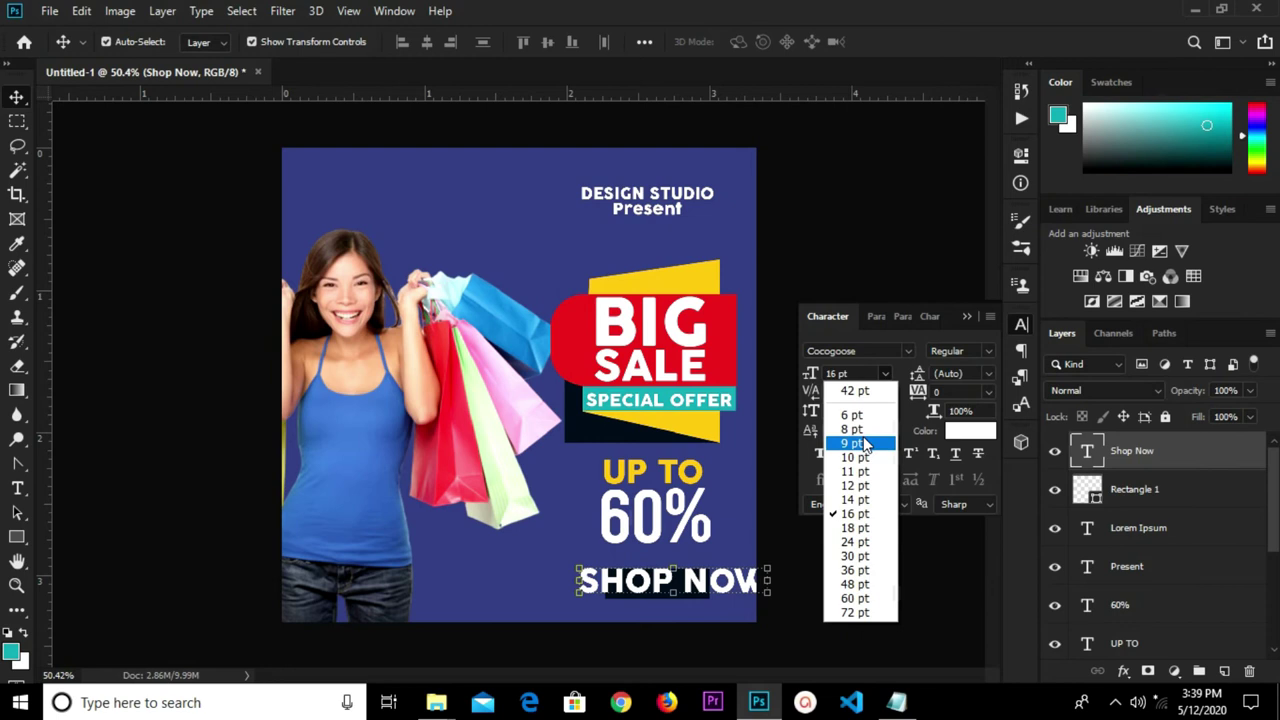
click(853, 443)
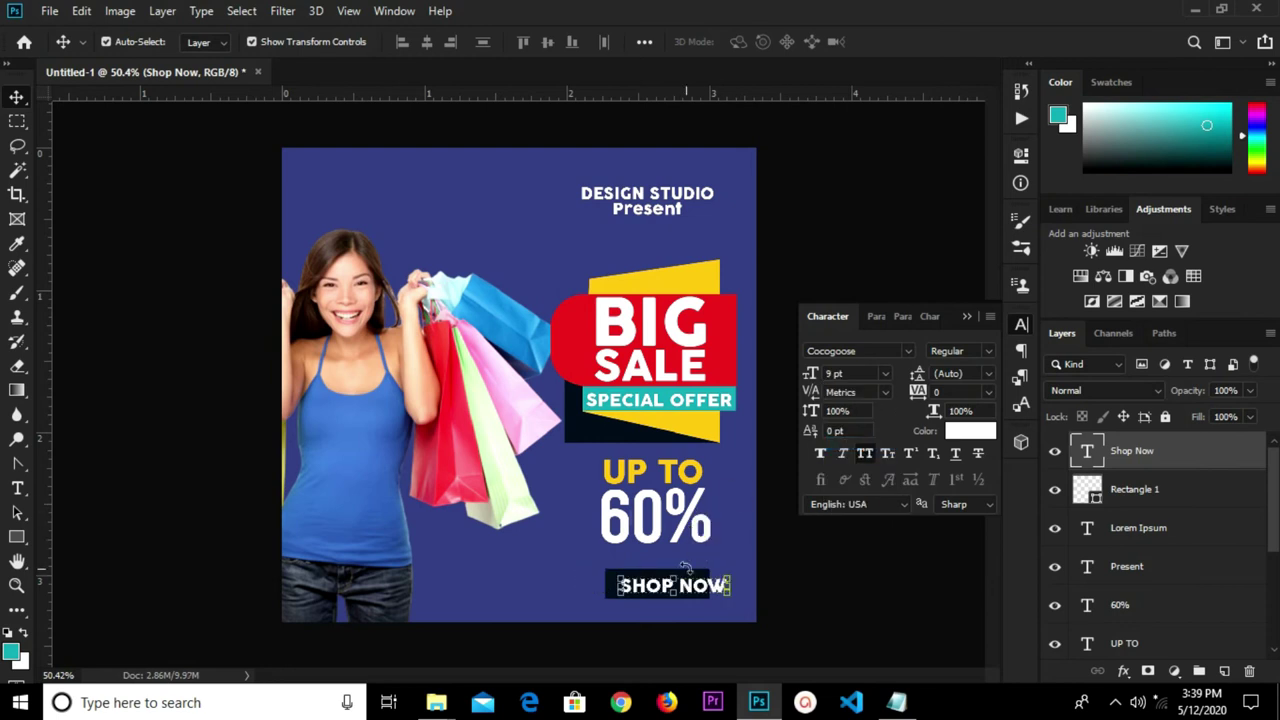
Step: Turn off All Caps so it reads Shop Now, centred on the black bar
drag(685, 597, 678, 595)
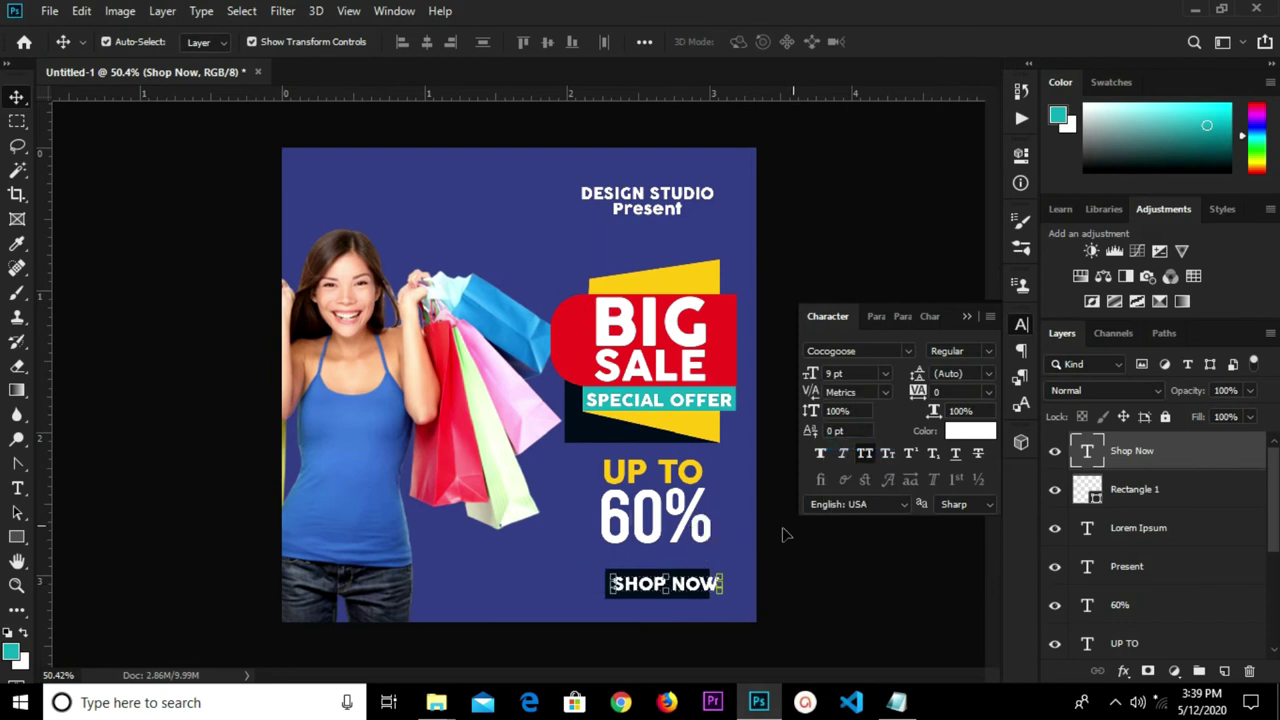
click(865, 455)
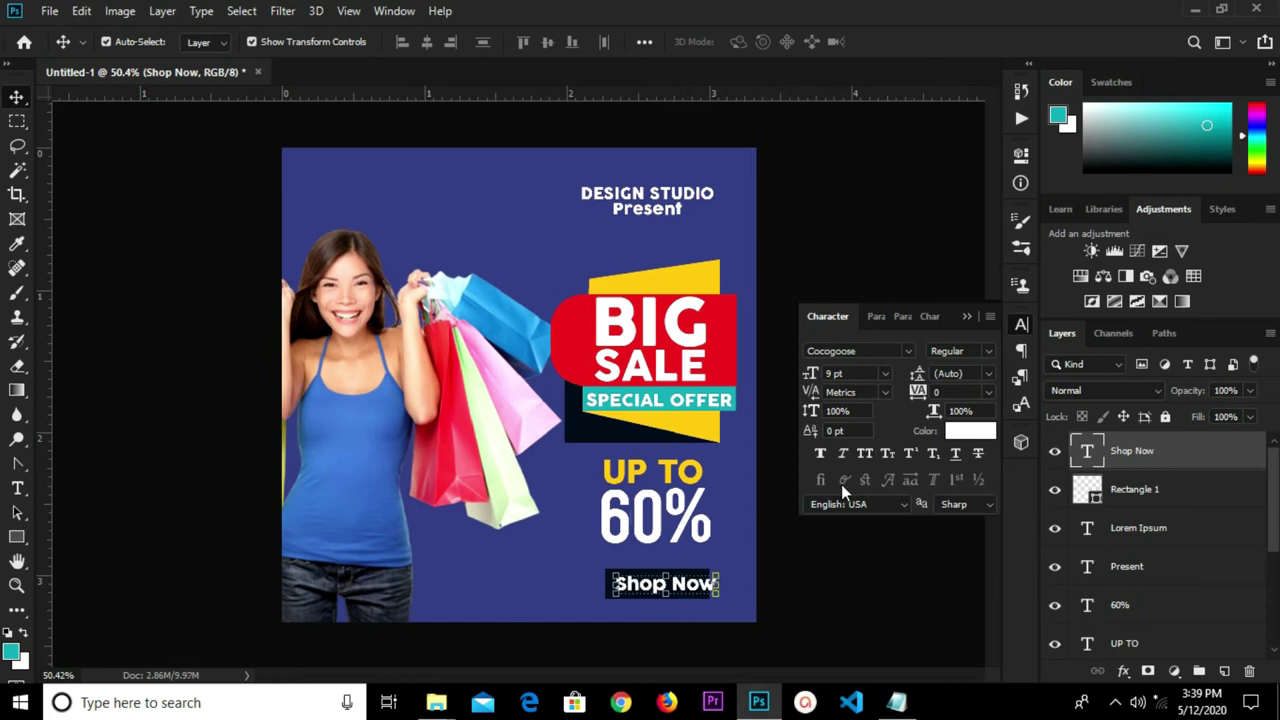
key(Left)
key(Left)
key(Left)
key(Left)
key(Left)
key(Left)
key(Left)
click(735, 565)
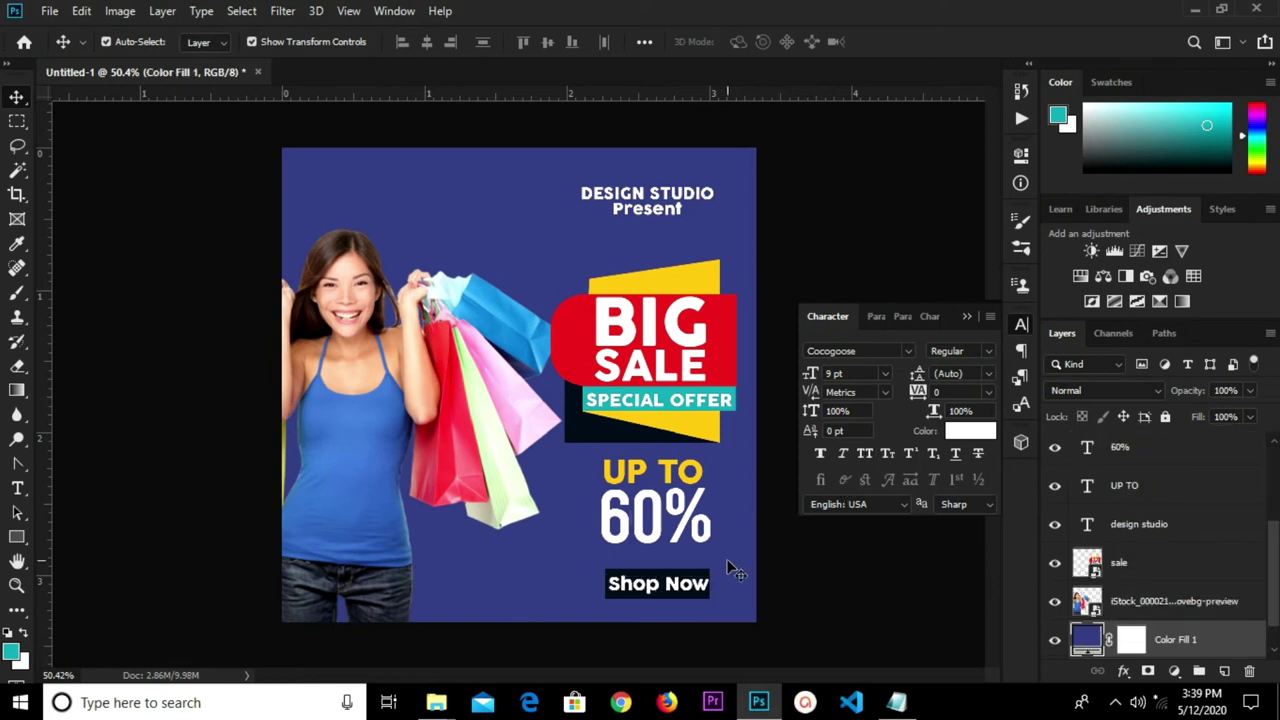
click(698, 588)
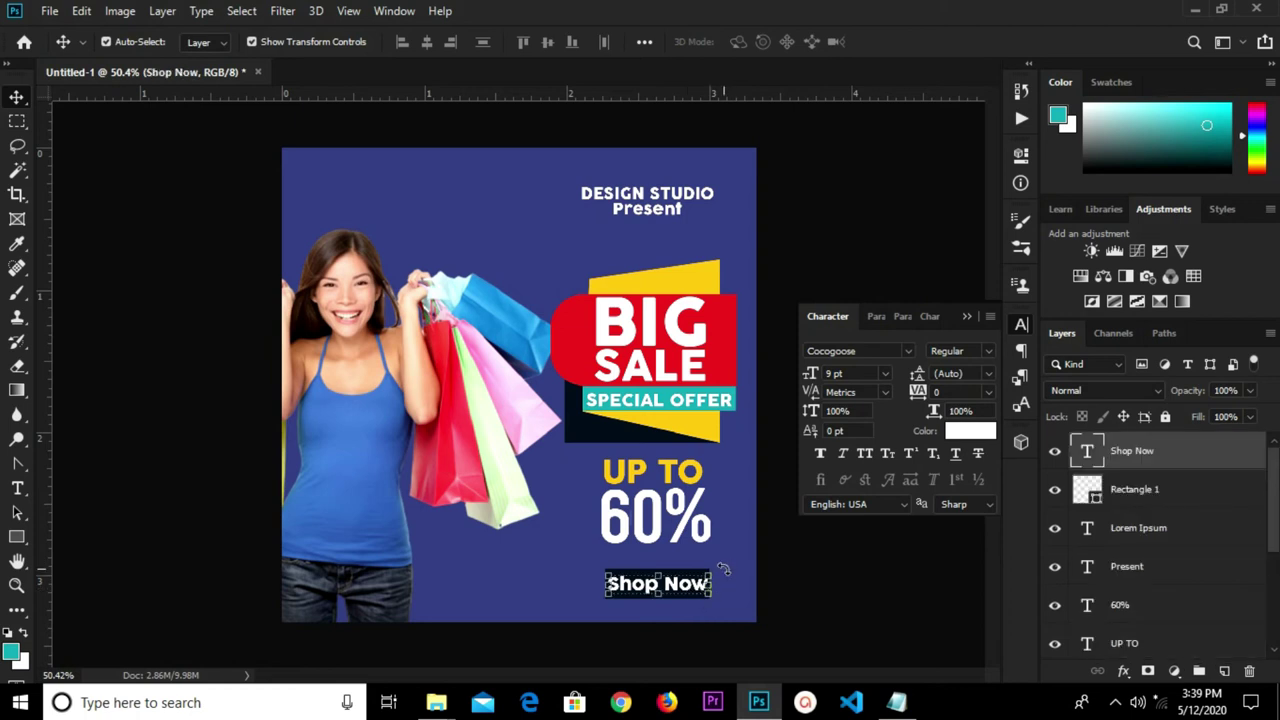
key(ctrl+t)
click(899, 42)
click(966, 316)
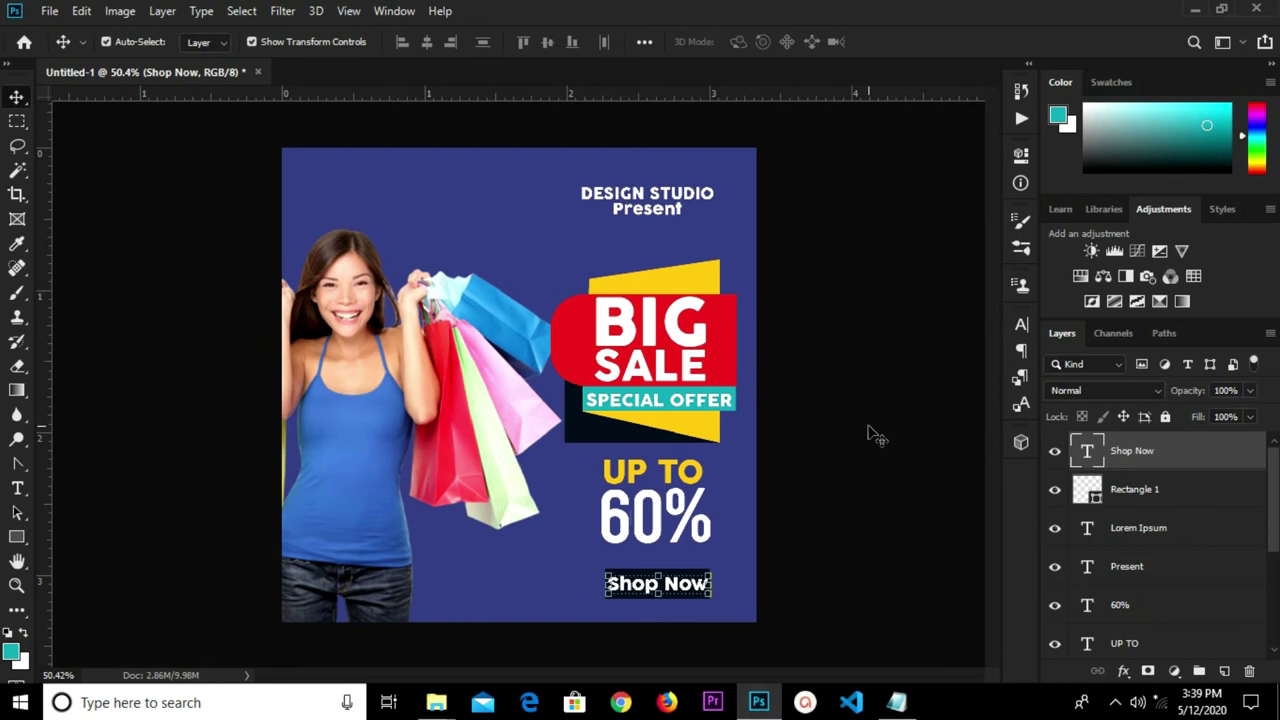
click(866, 438)
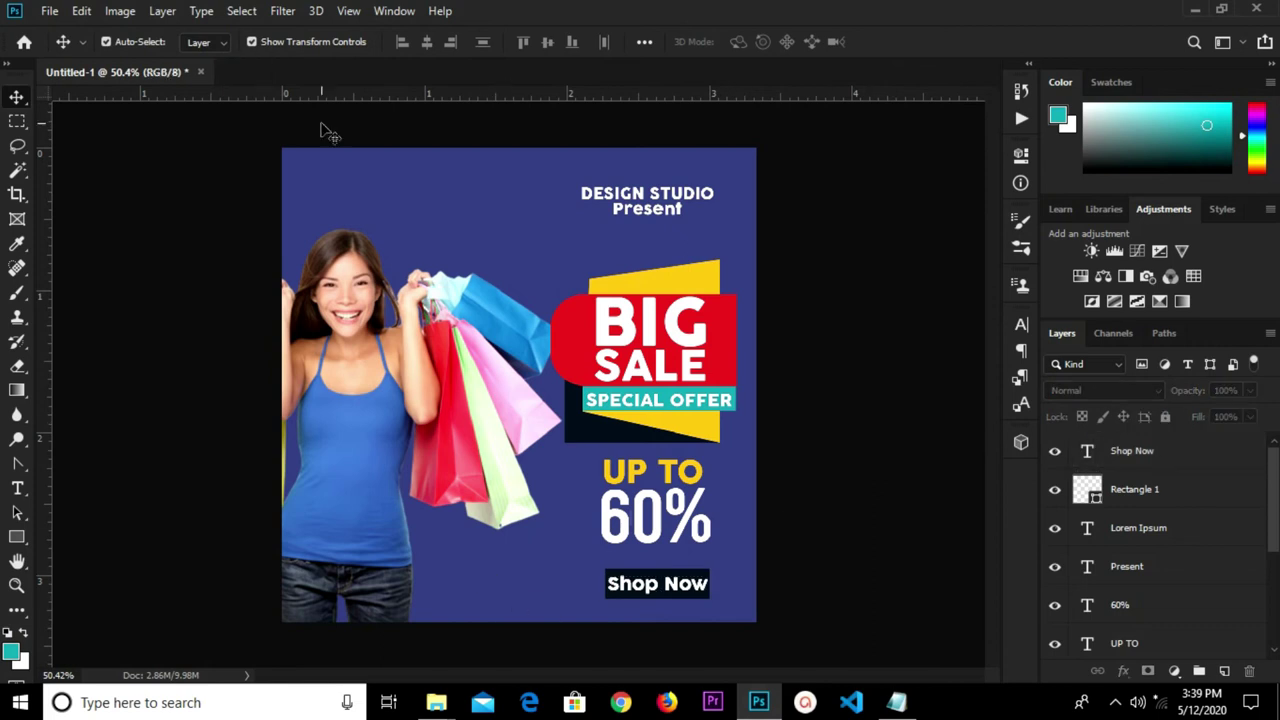
Step: Place the dstv image as an embedded file onto the poster
click(50, 11)
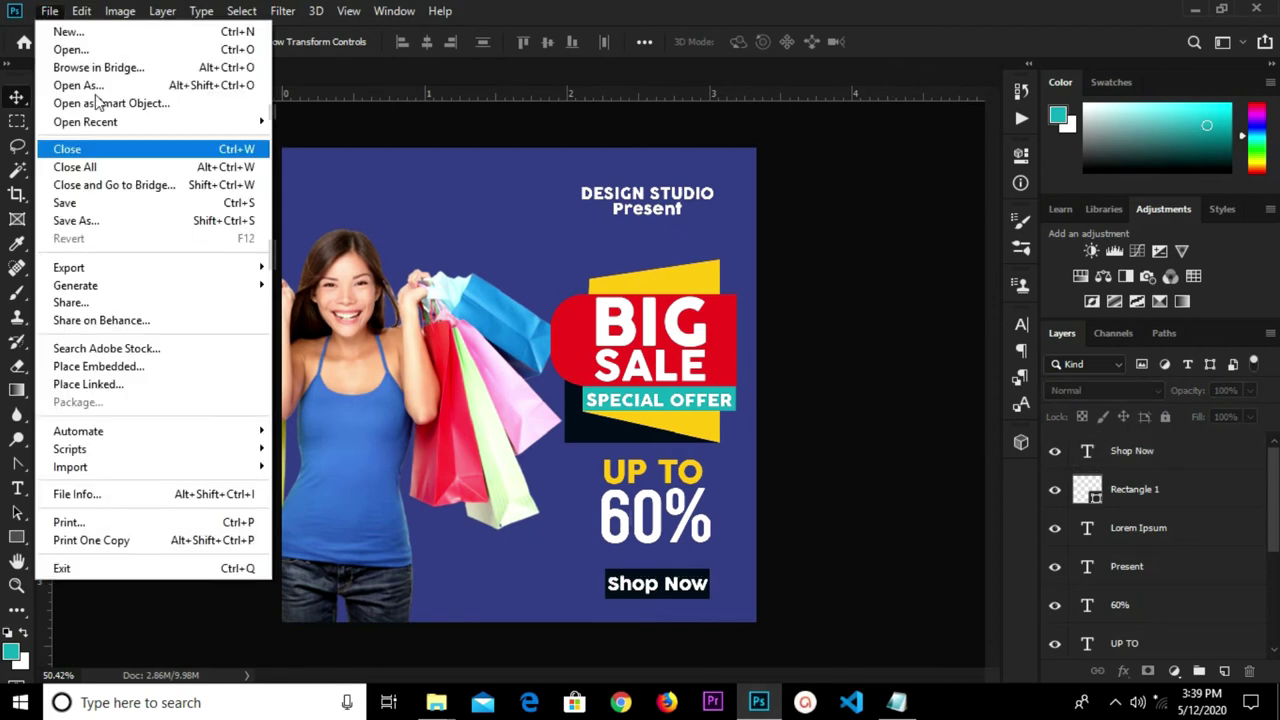
click(127, 366)
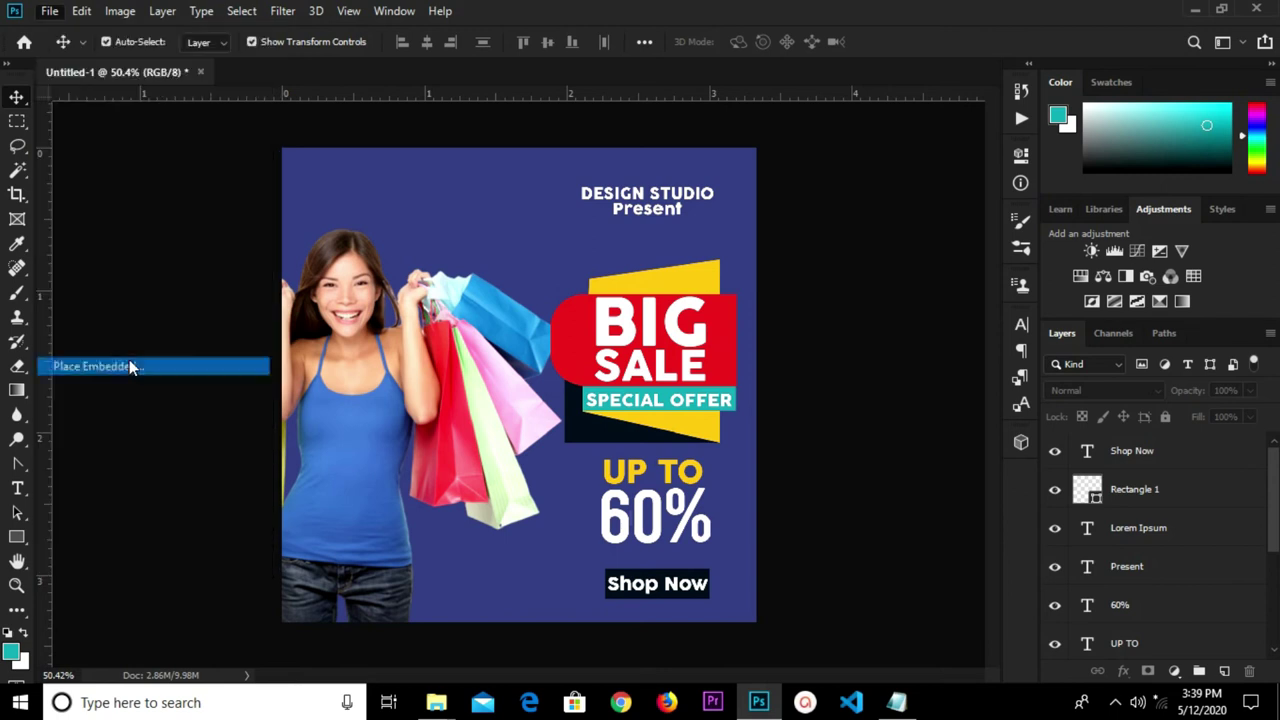
click(232, 165)
click(468, 420)
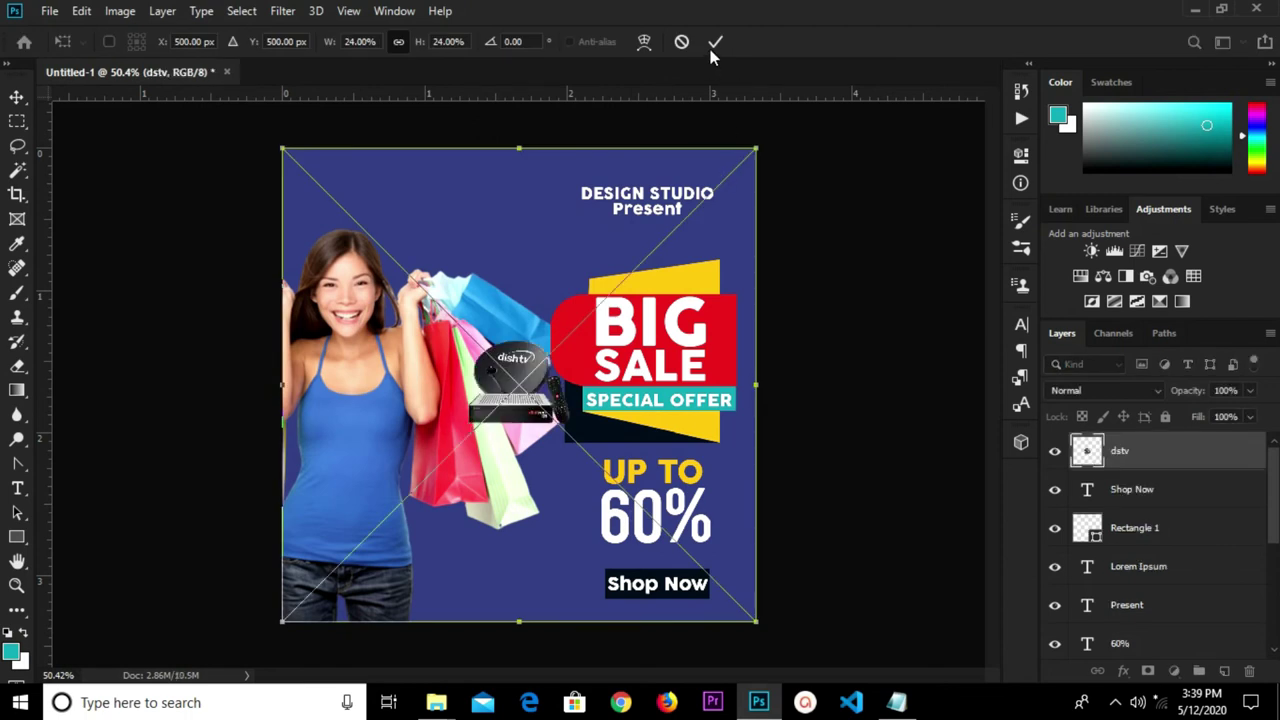
click(716, 43)
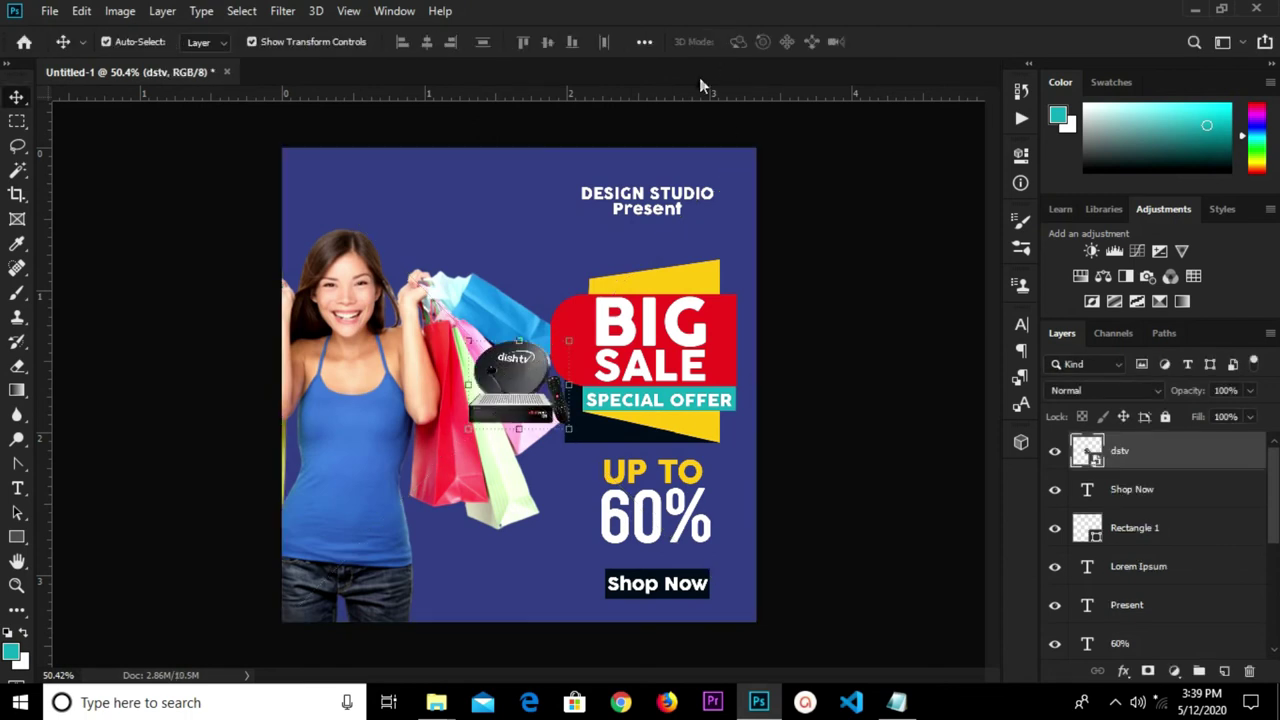
Step: Position the dstv image beside the shopping bags, left of the 60% line
drag(537, 383, 500, 556)
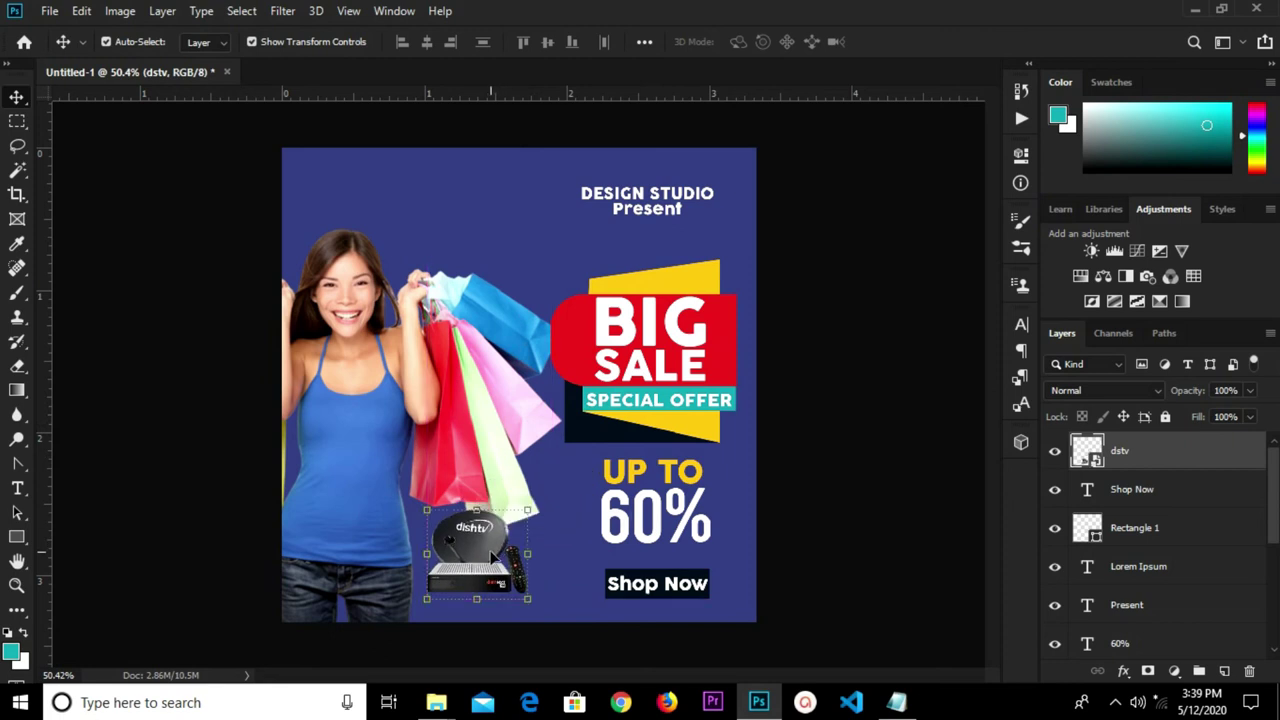
drag(500, 556, 494, 543)
key(Right)
key(Right)
key(Right)
key(Right)
key(Right)
key(Right)
key(Right)
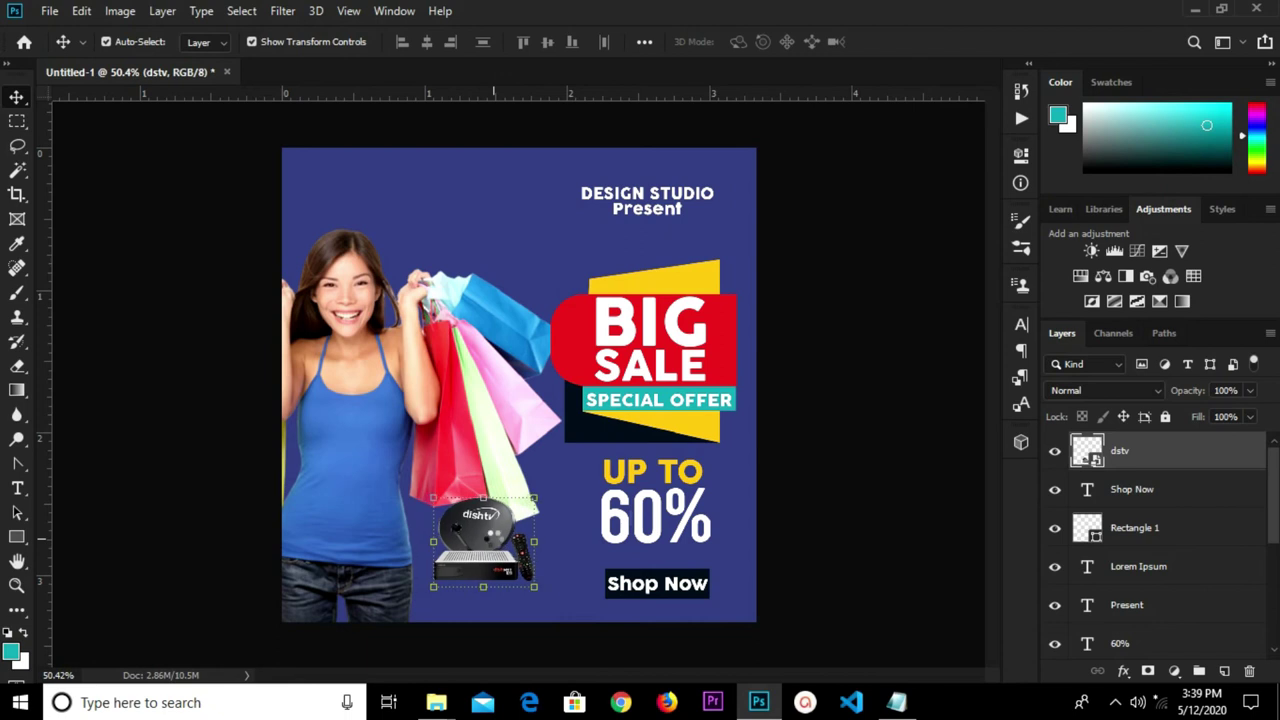
key(Right)
key(Right)
key(Right)
key(Up)
key(Up)
key(Up)
key(Up)
key(Up)
key(Up)
key(Up)
key(Up)
key(Up)
key(Right)
key(Right)
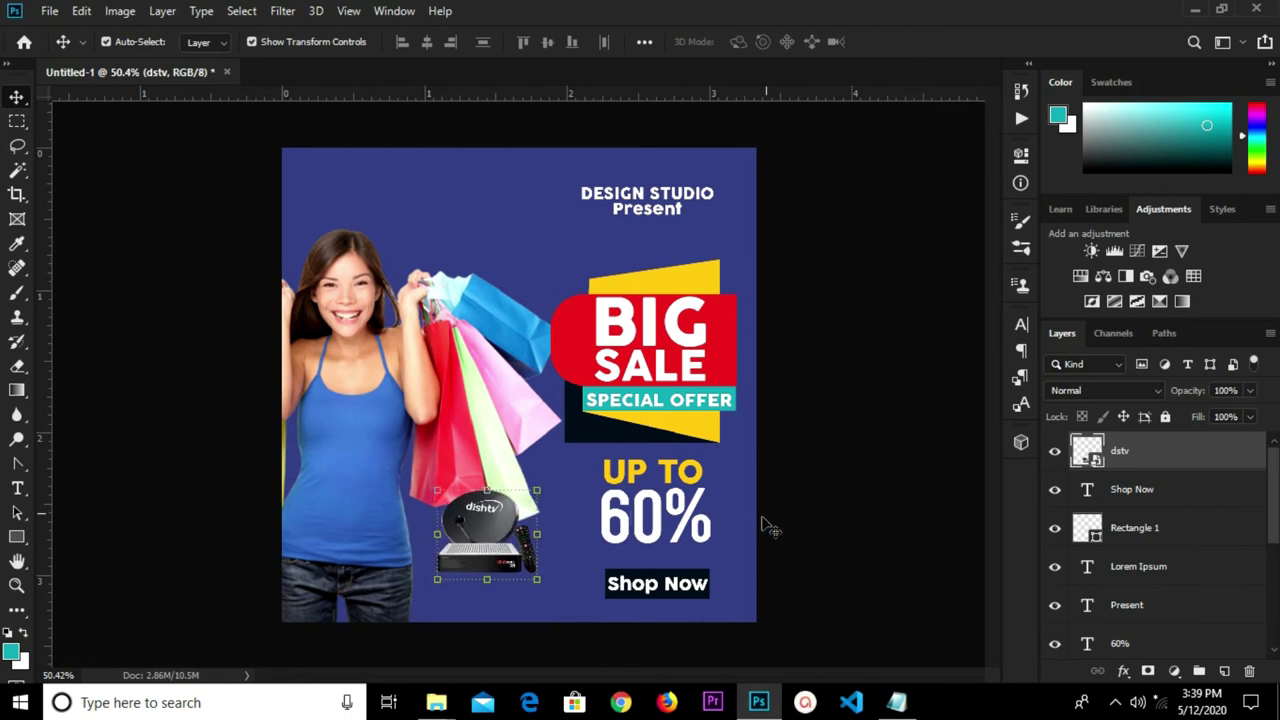
click(838, 531)
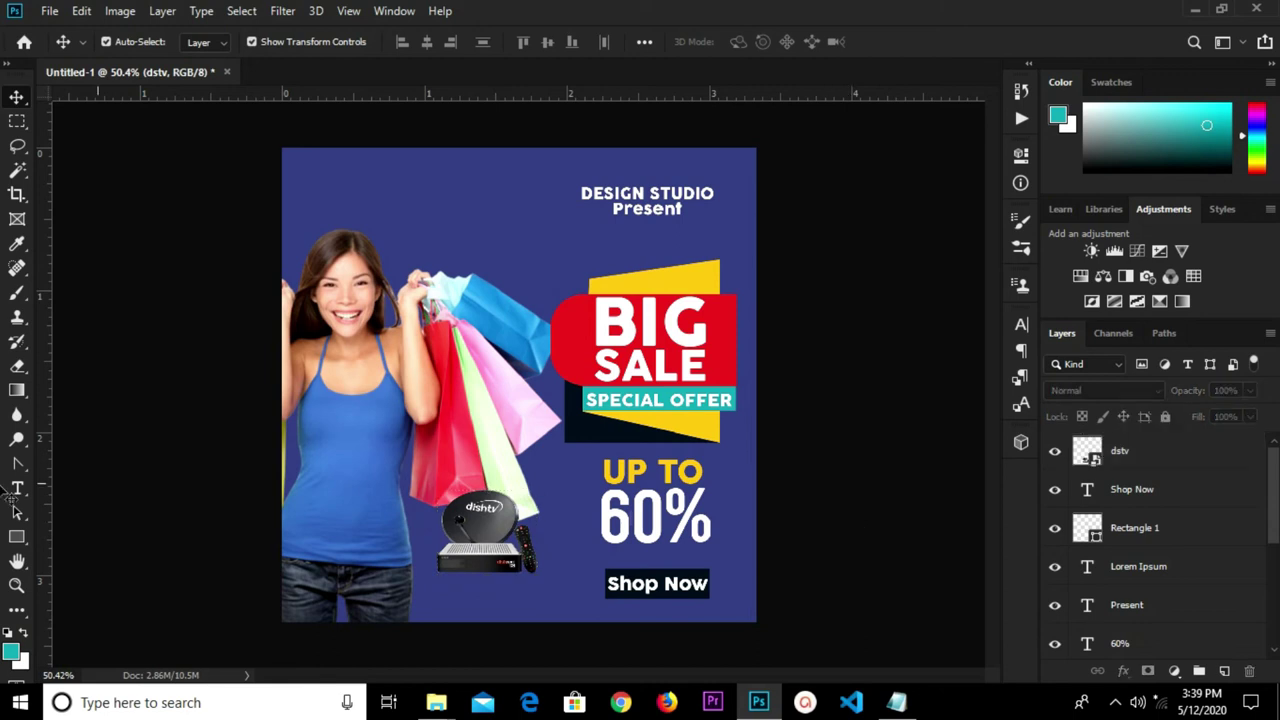
click(16, 537)
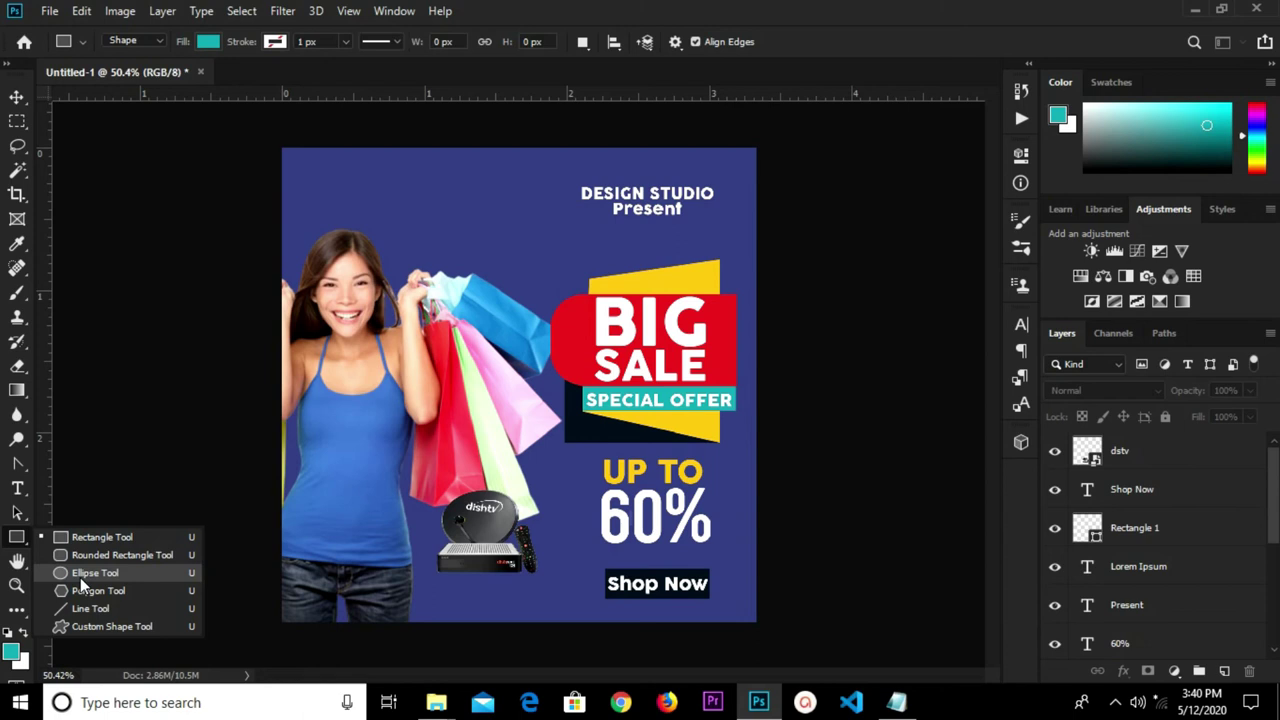
Step: Draw a flat black 171 × 13 px ellipse just beneath the dstv decoder
click(80, 576)
scroll(454, 580, up, 2)
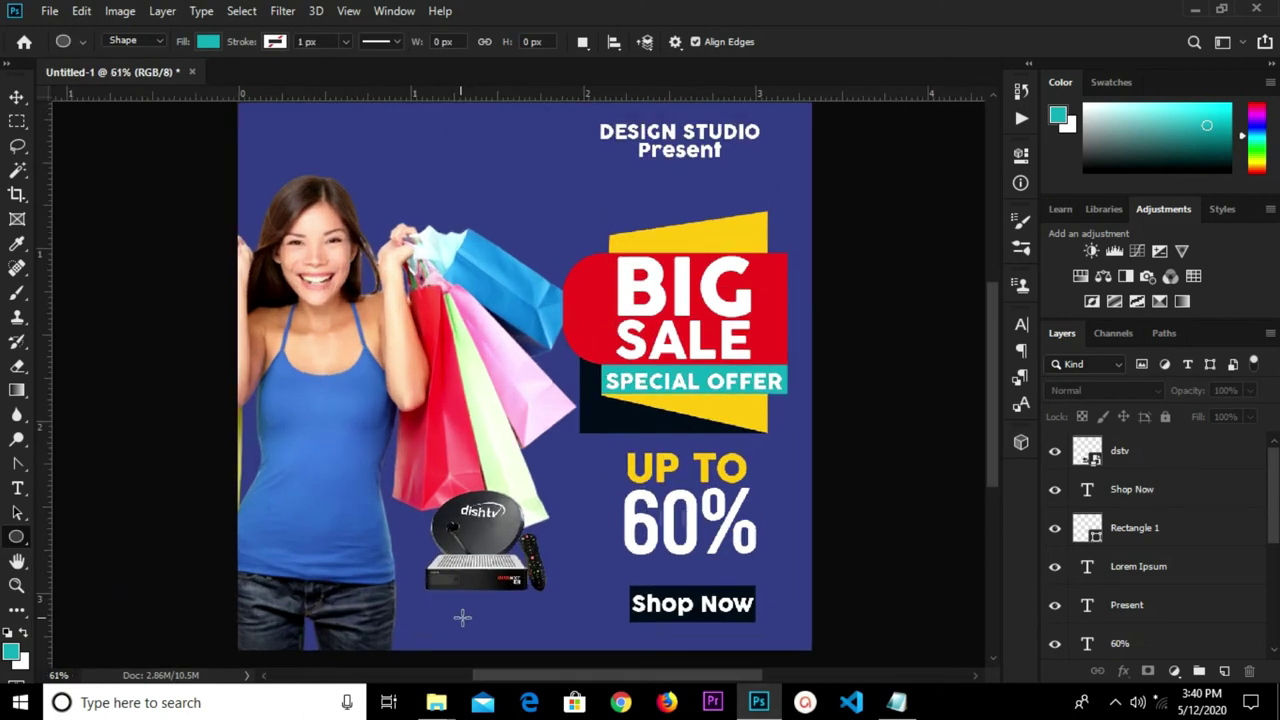
click(437, 596)
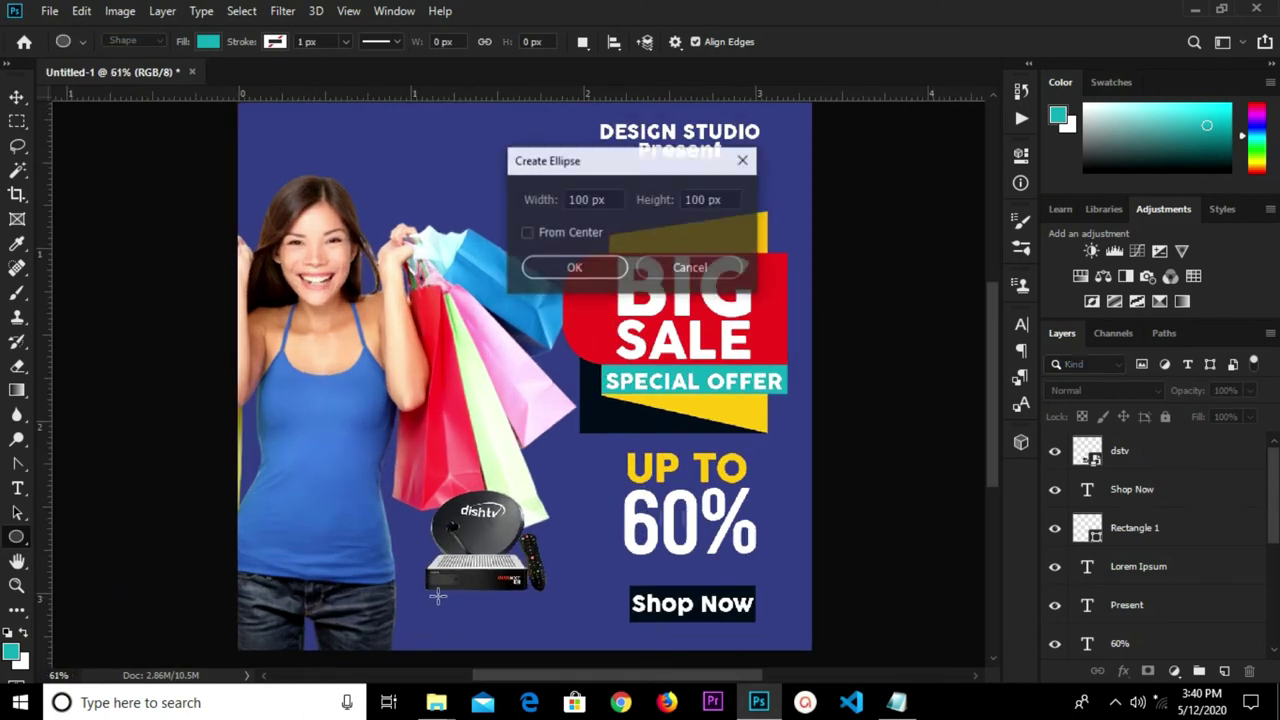
click(743, 162)
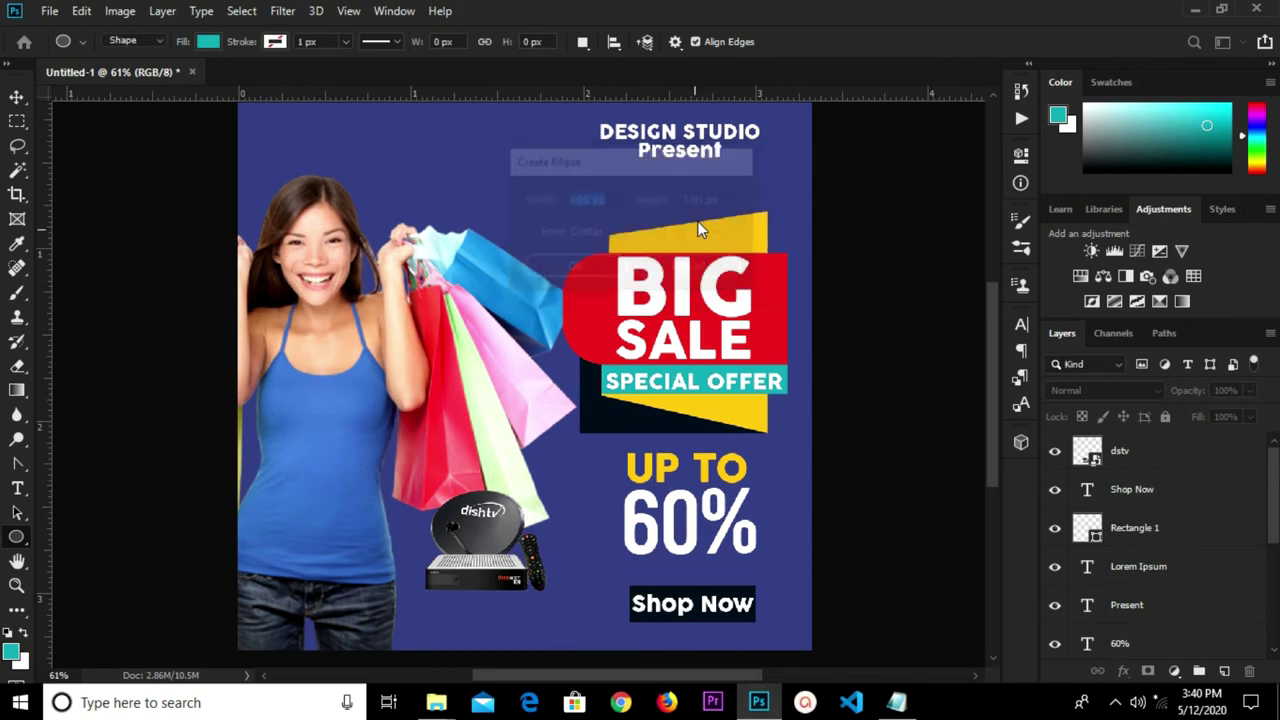
drag(428, 593, 530, 600)
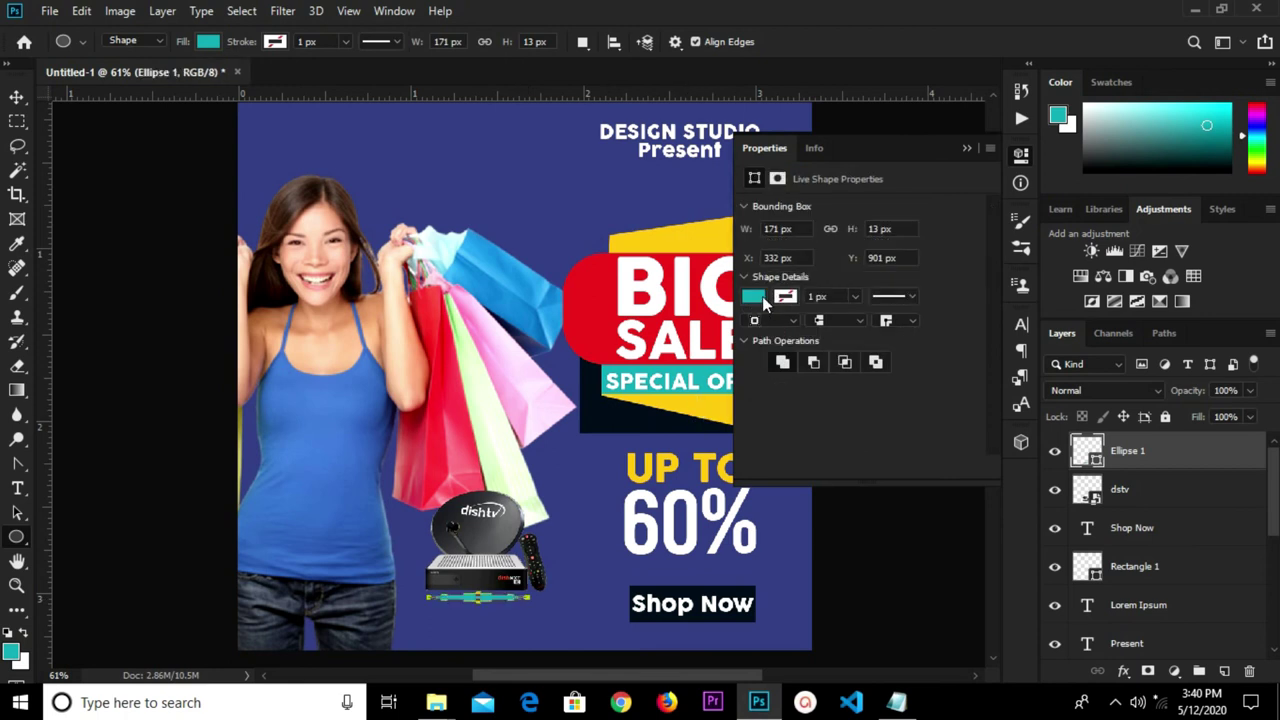
click(763, 302)
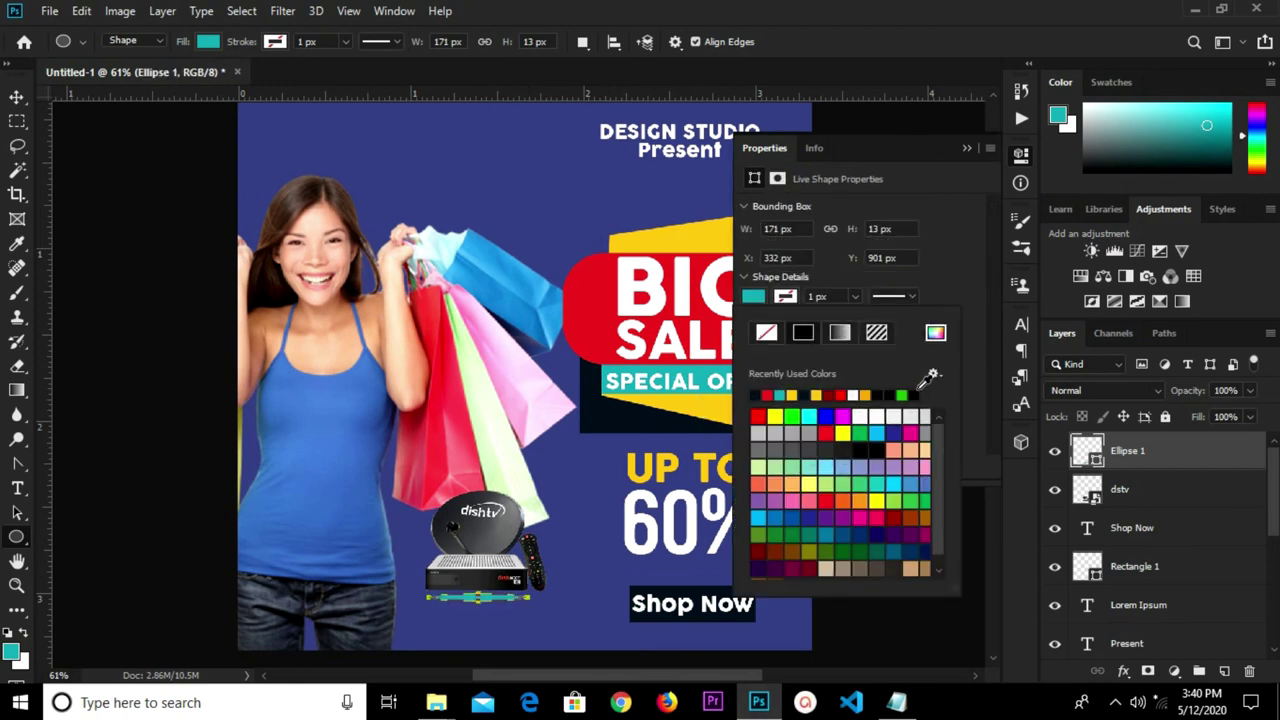
click(917, 391)
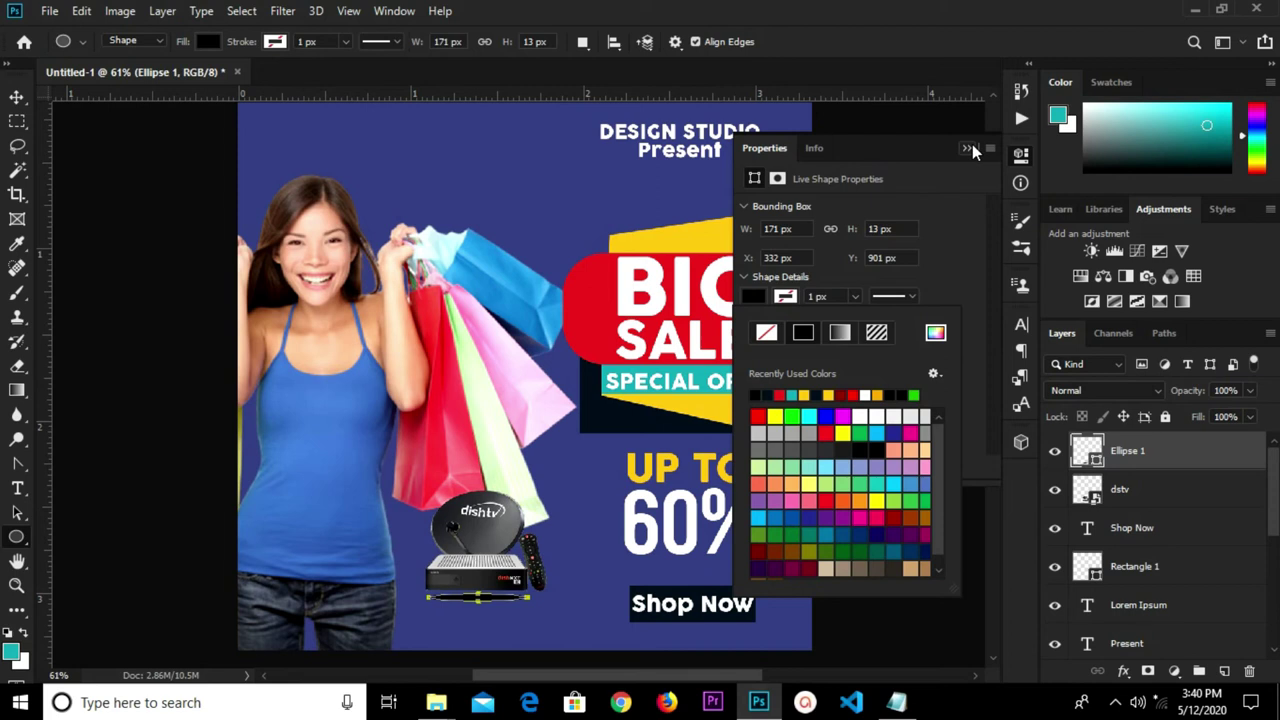
click(972, 144)
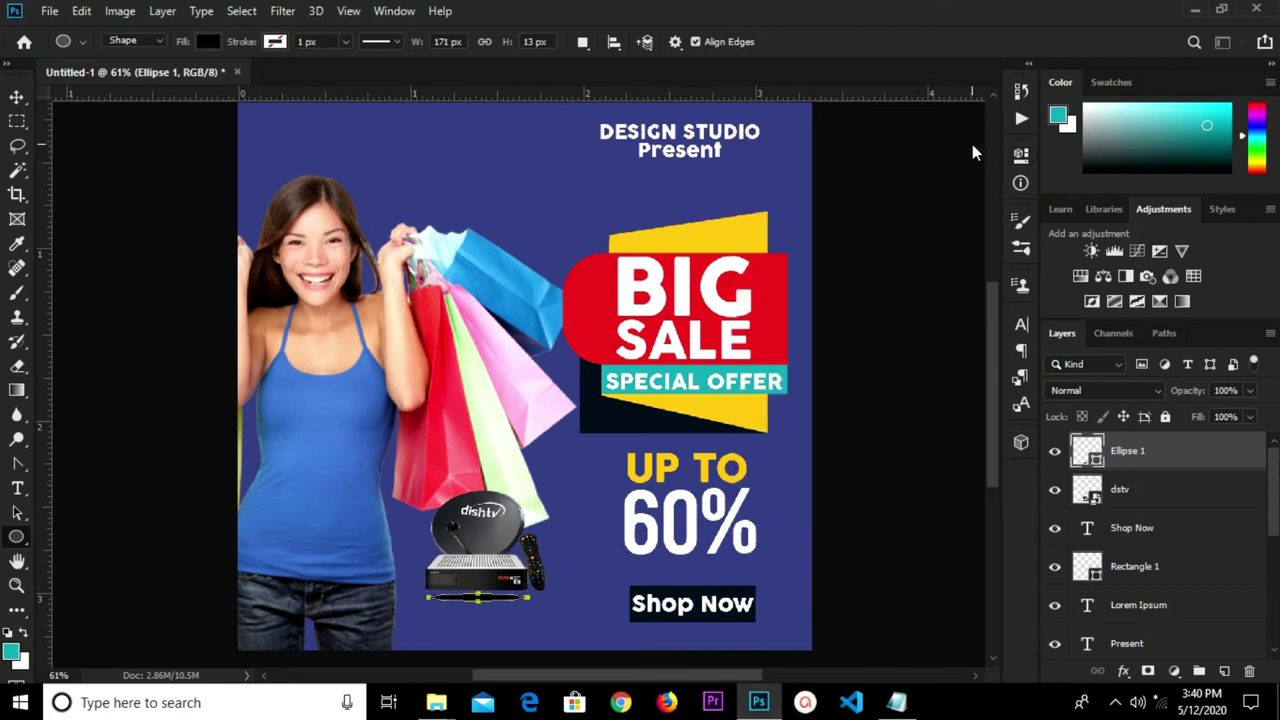
click(17, 96)
right_click(1149, 455)
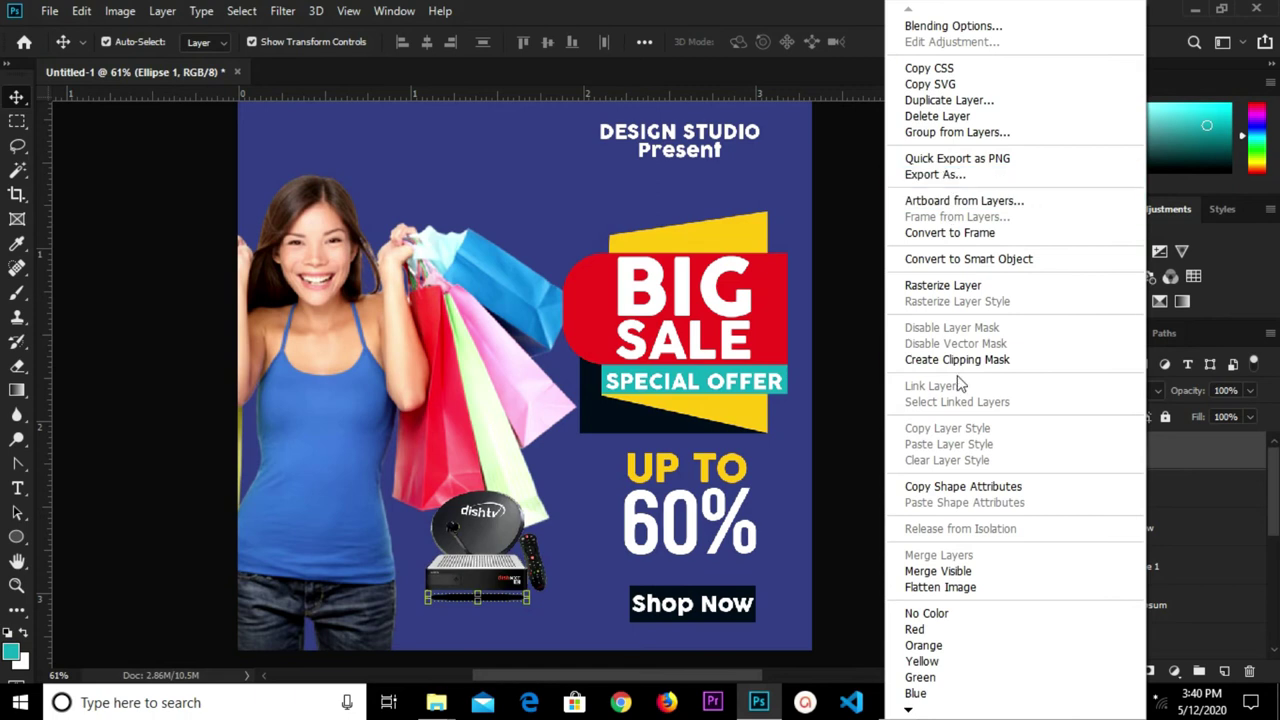
Step: Convert Ellipse 1 to a smart object and apply a 9 px Gaussian Blur
click(966, 262)
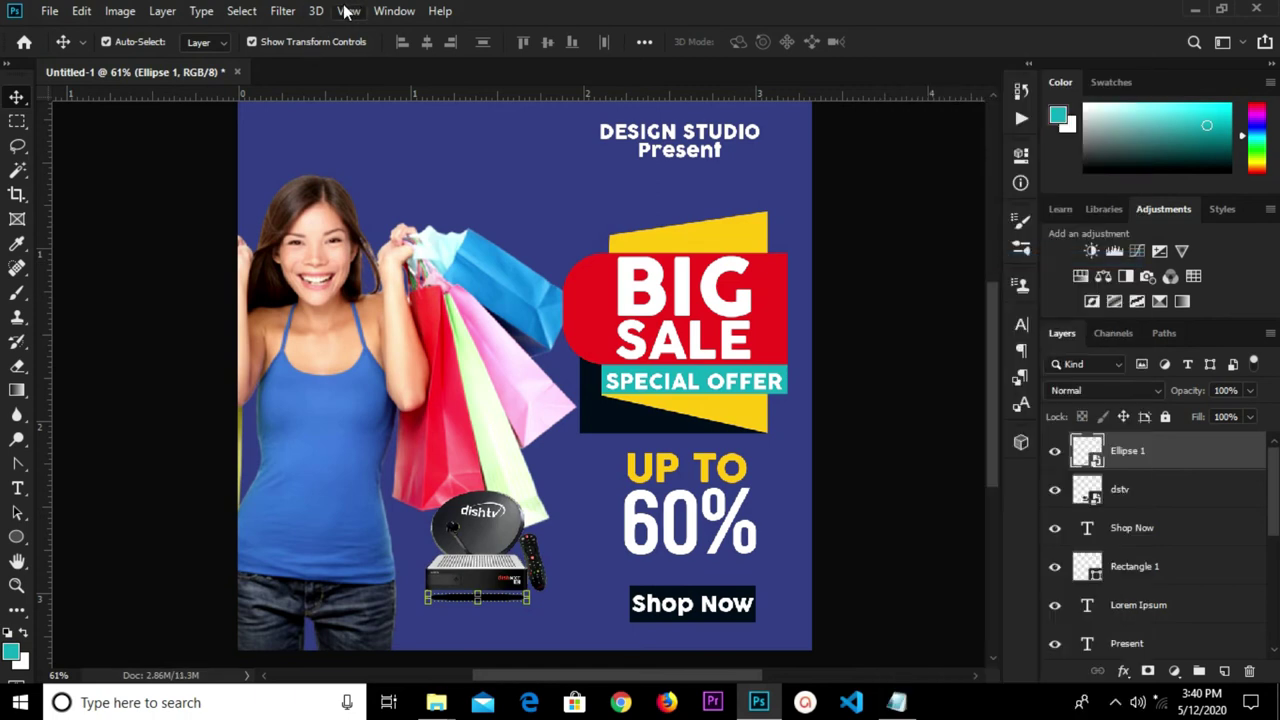
click(282, 11)
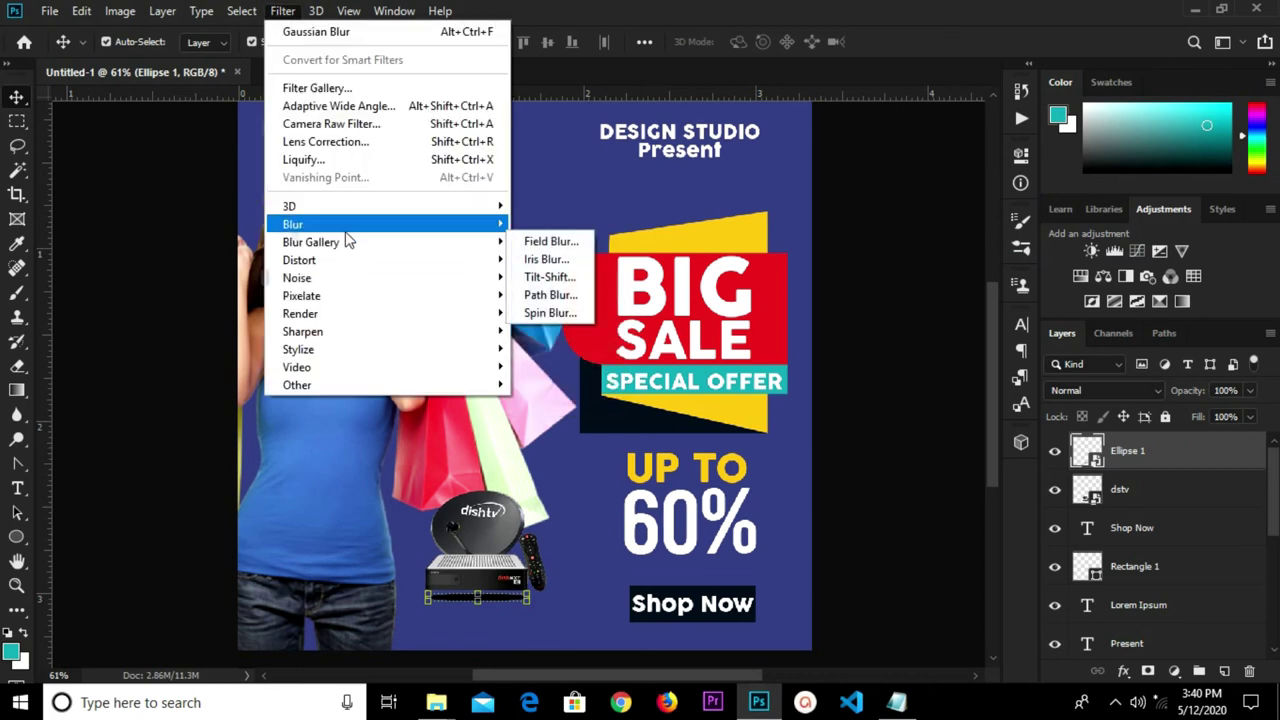
mouse_move(385, 224)
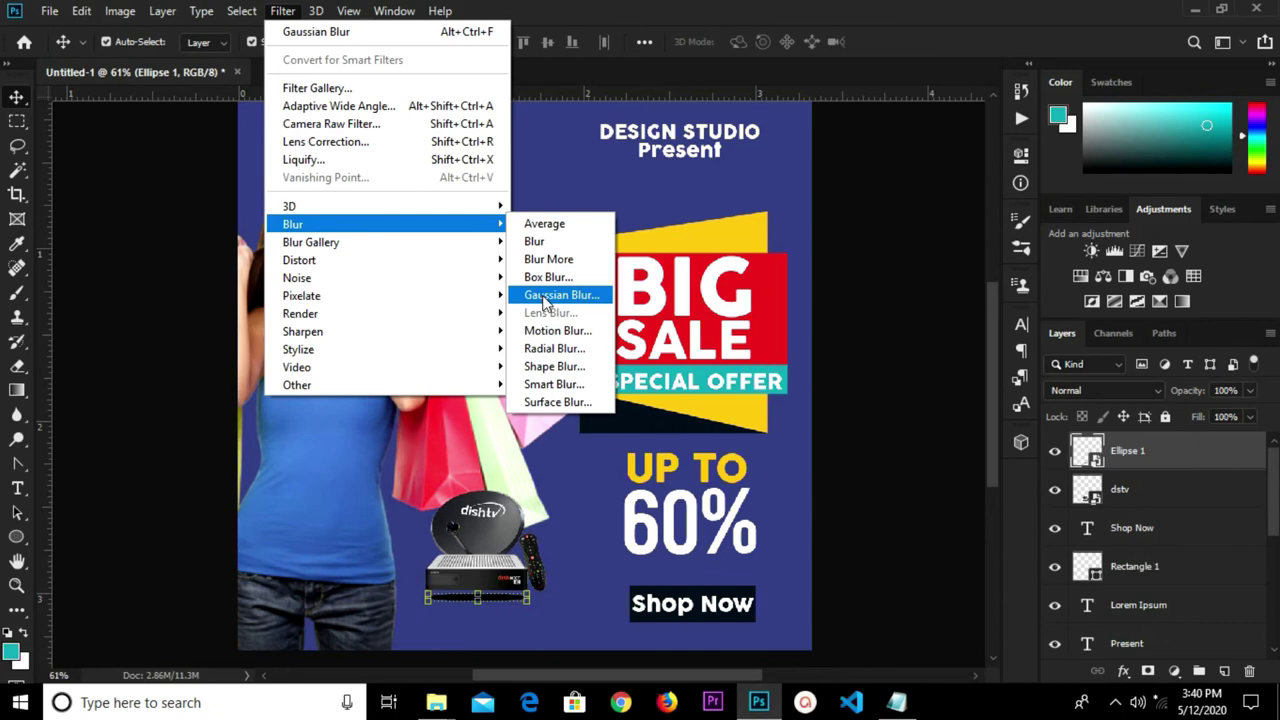
click(545, 295)
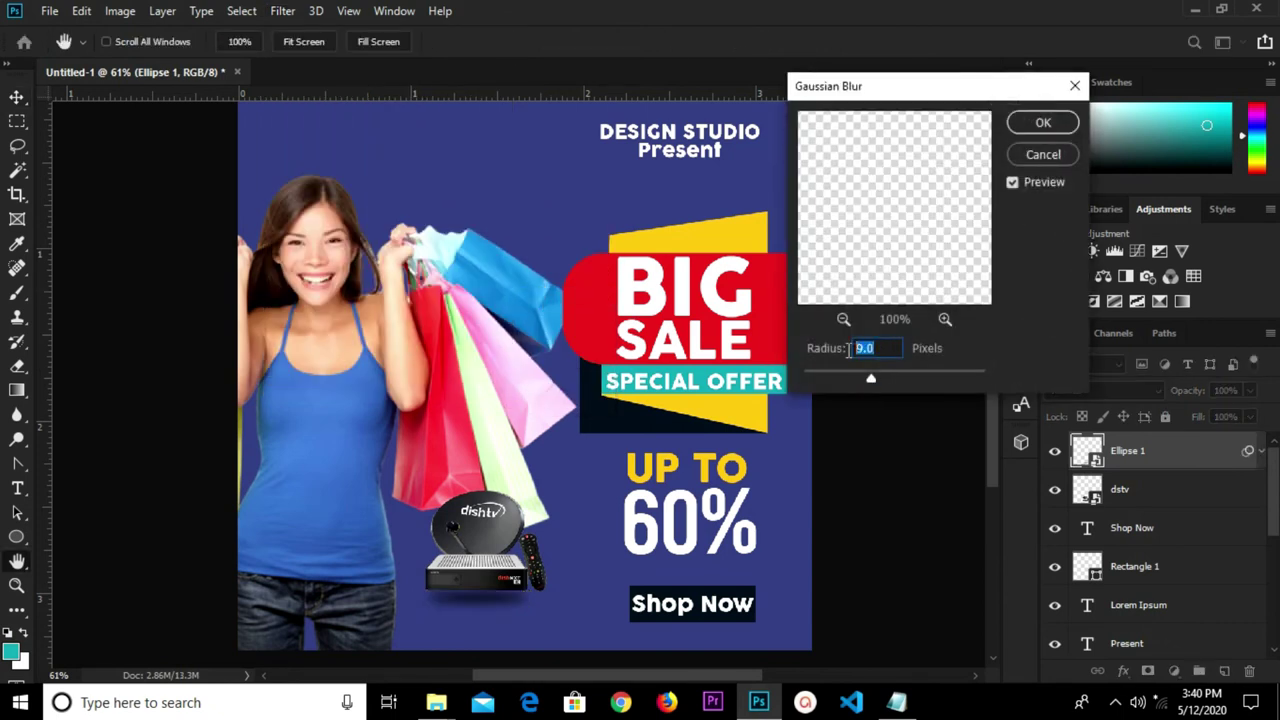
click(1020, 125)
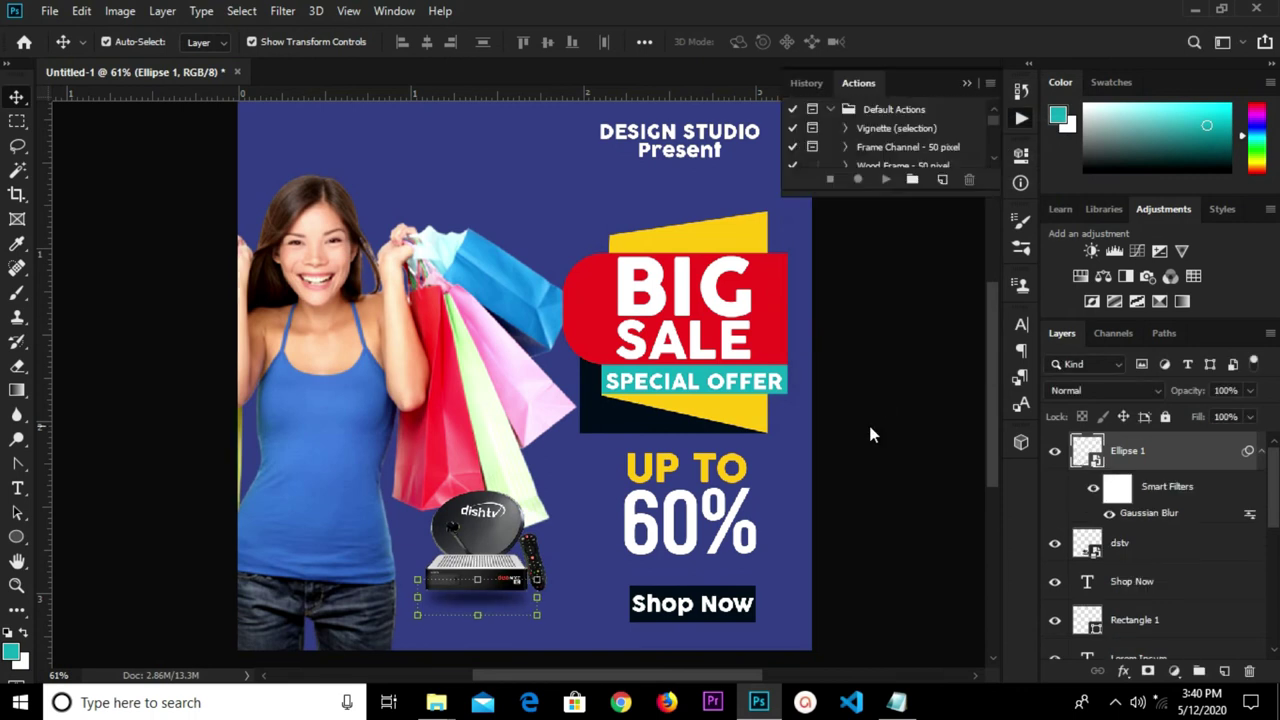
click(845, 442)
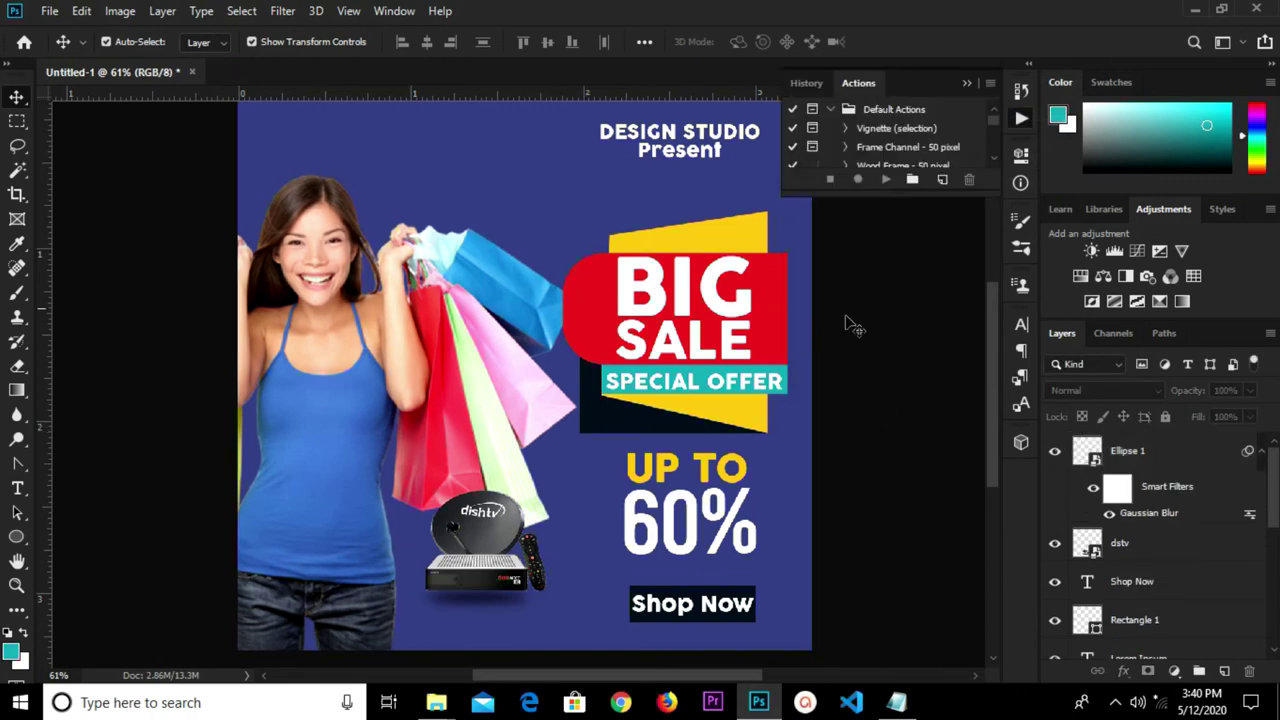
click(962, 83)
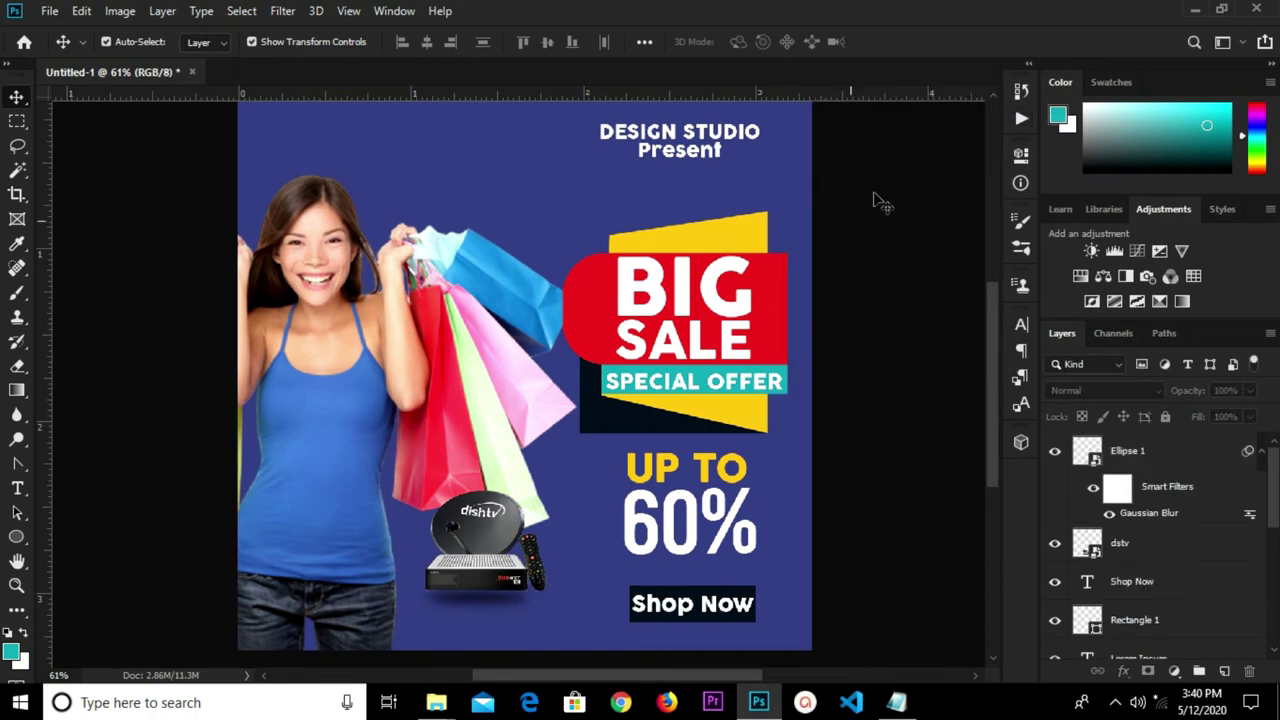
Step: Shift the blurred shadow slightly right under the dish TV
click(505, 596)
drag(505, 599, 510, 597)
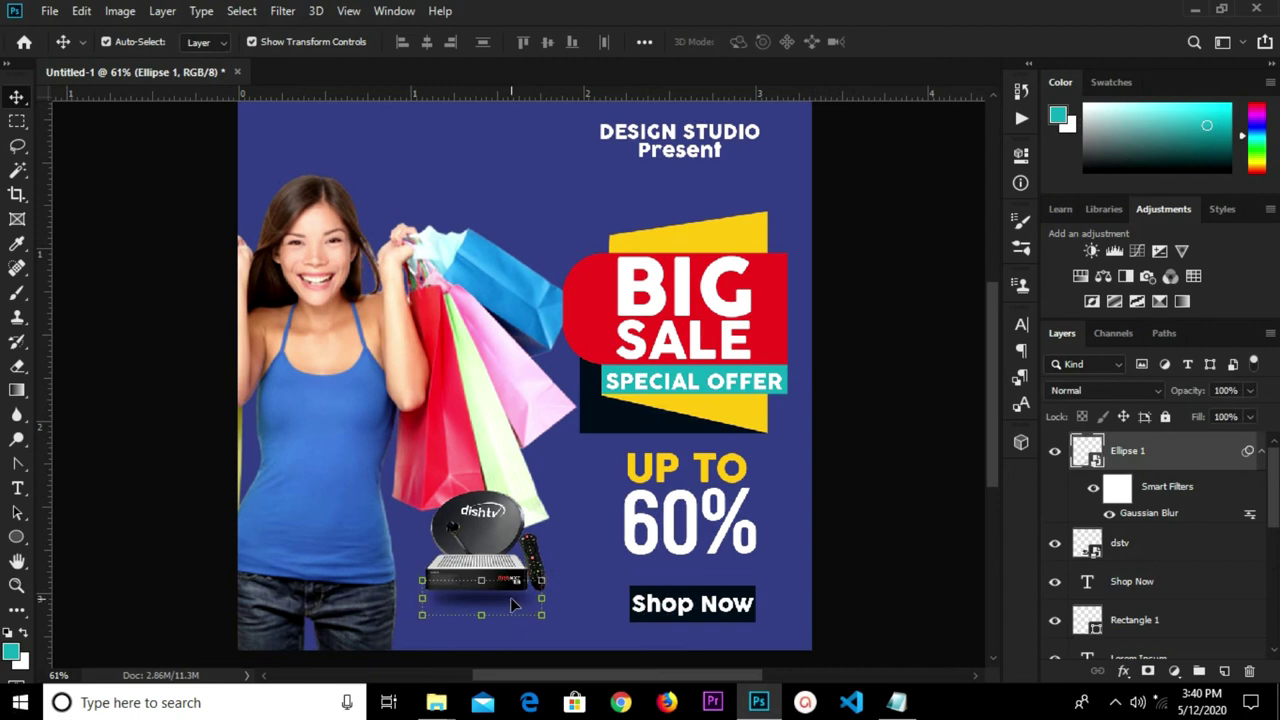
click(894, 449)
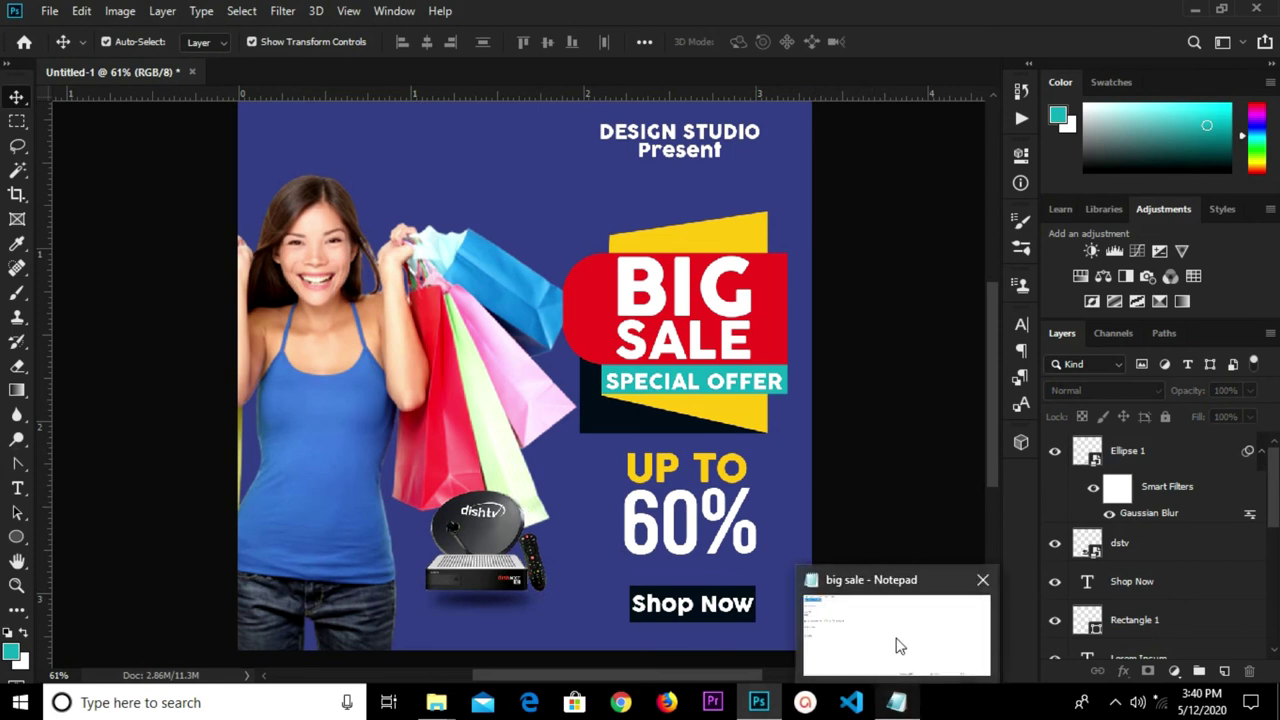
Step: Copy the 'give aways for first 20 people' line from the big sale notes, then minimise Notepad
click(894, 642)
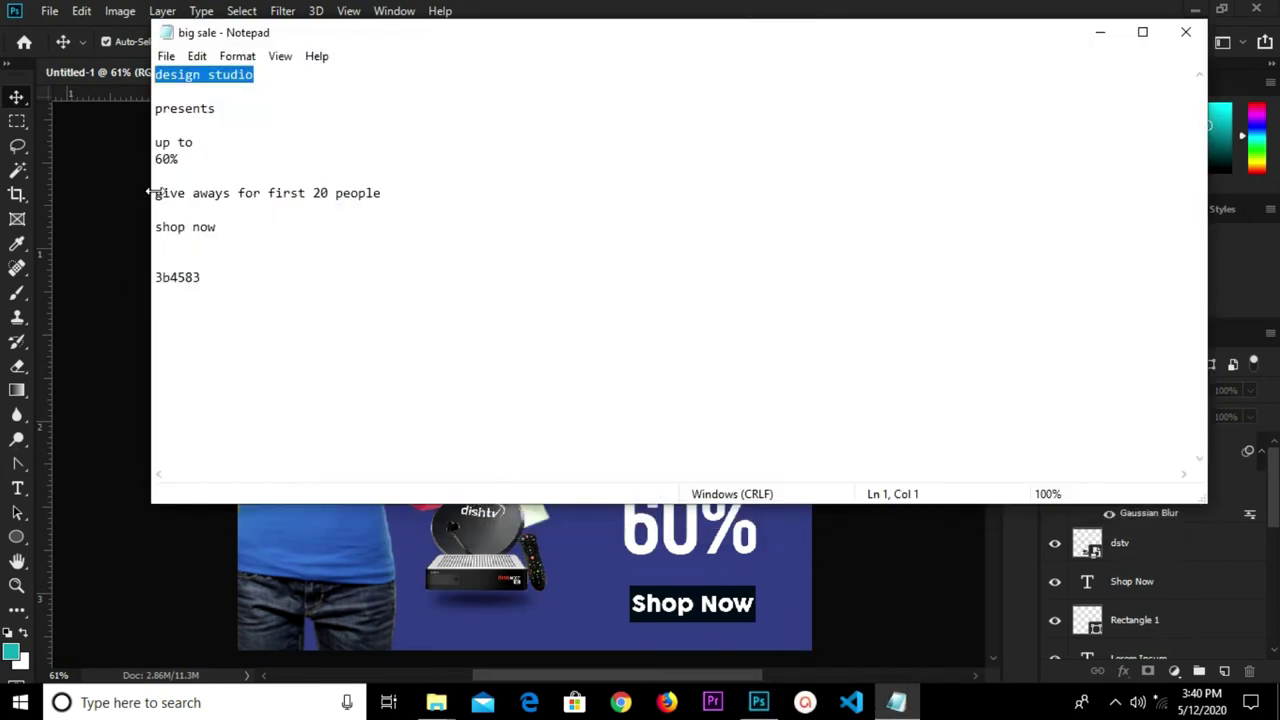
drag(154, 193, 396, 194)
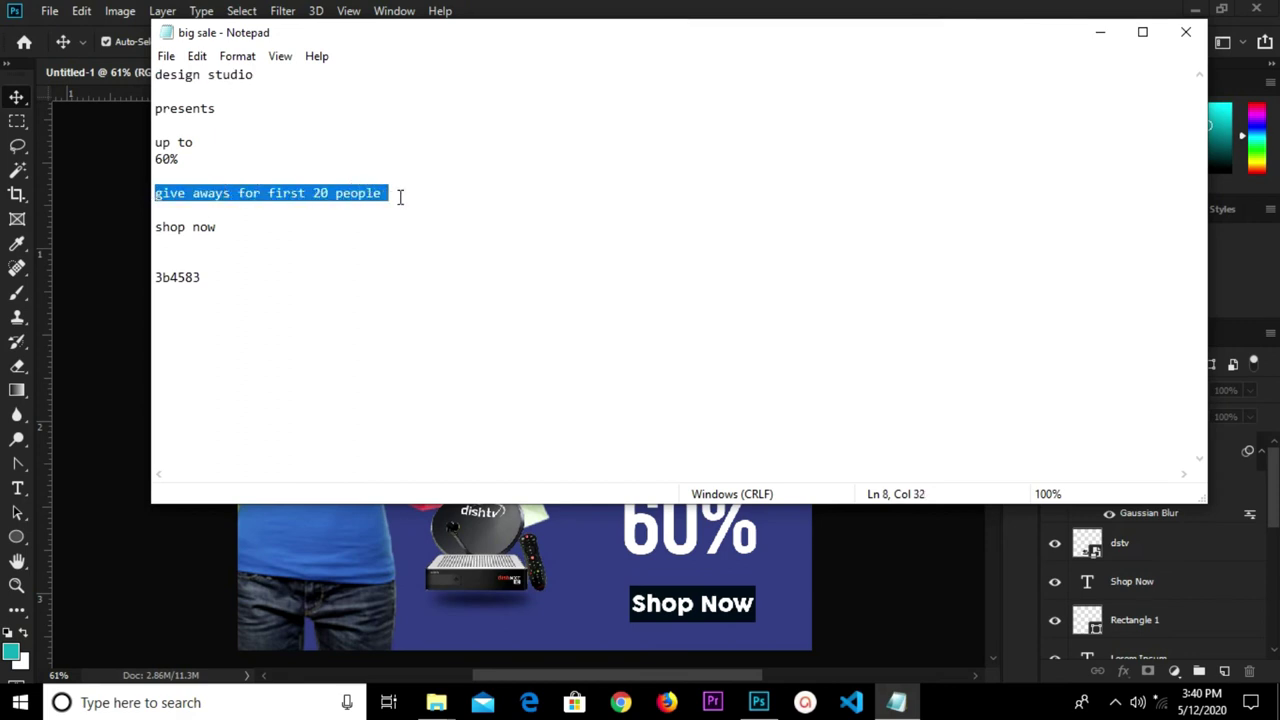
click(1100, 32)
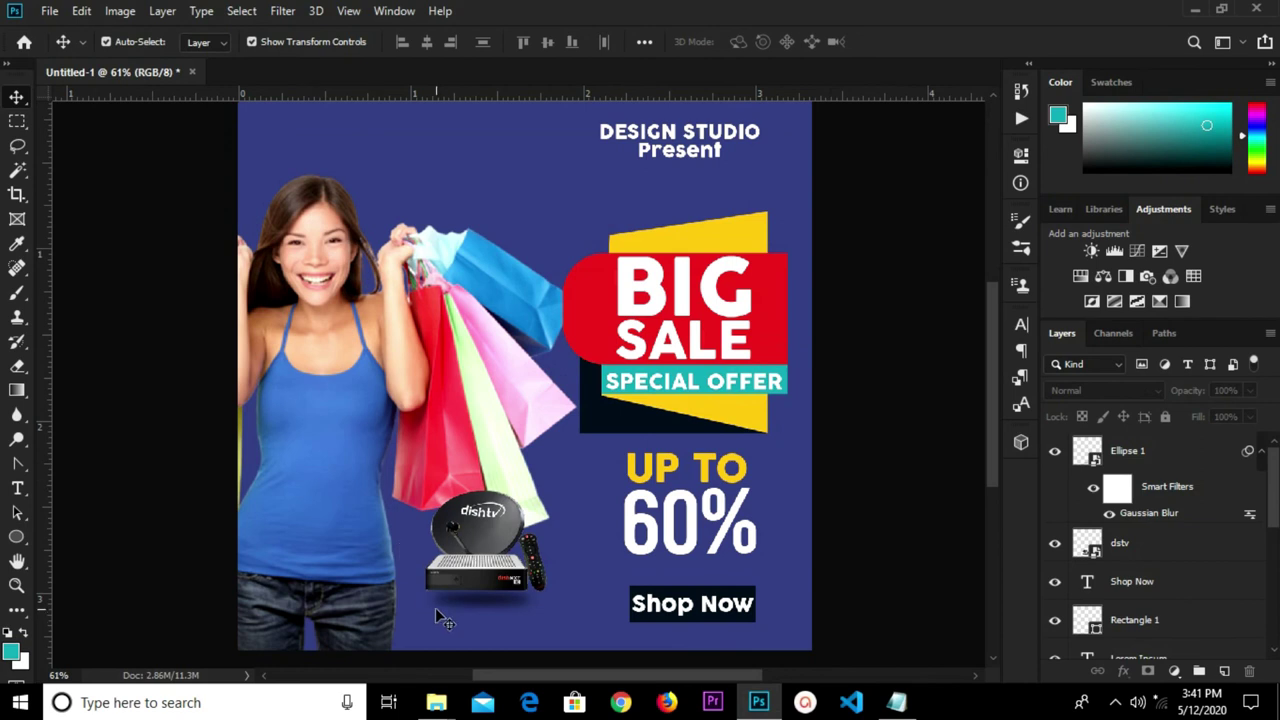
Step: Paste the giveaway line as a new text layer at the poster's bottom left
key(t)
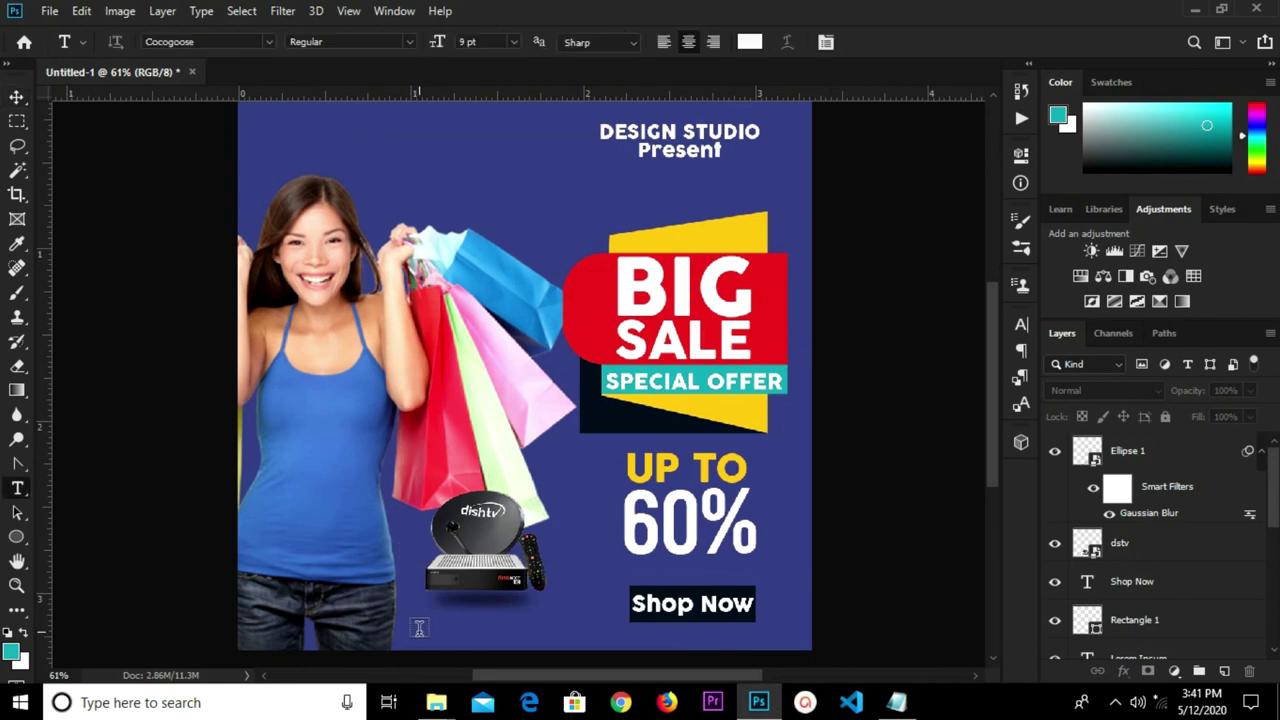
click(419, 627)
key(ctrl+v)
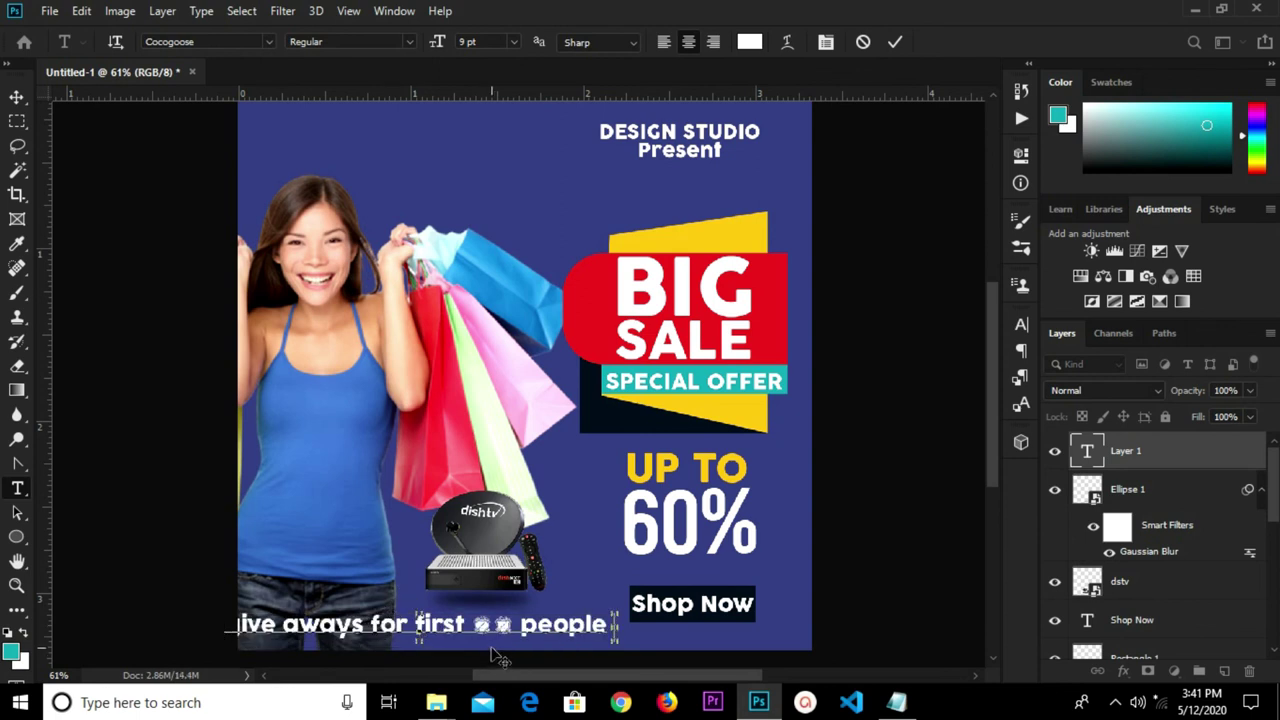
click(894, 41)
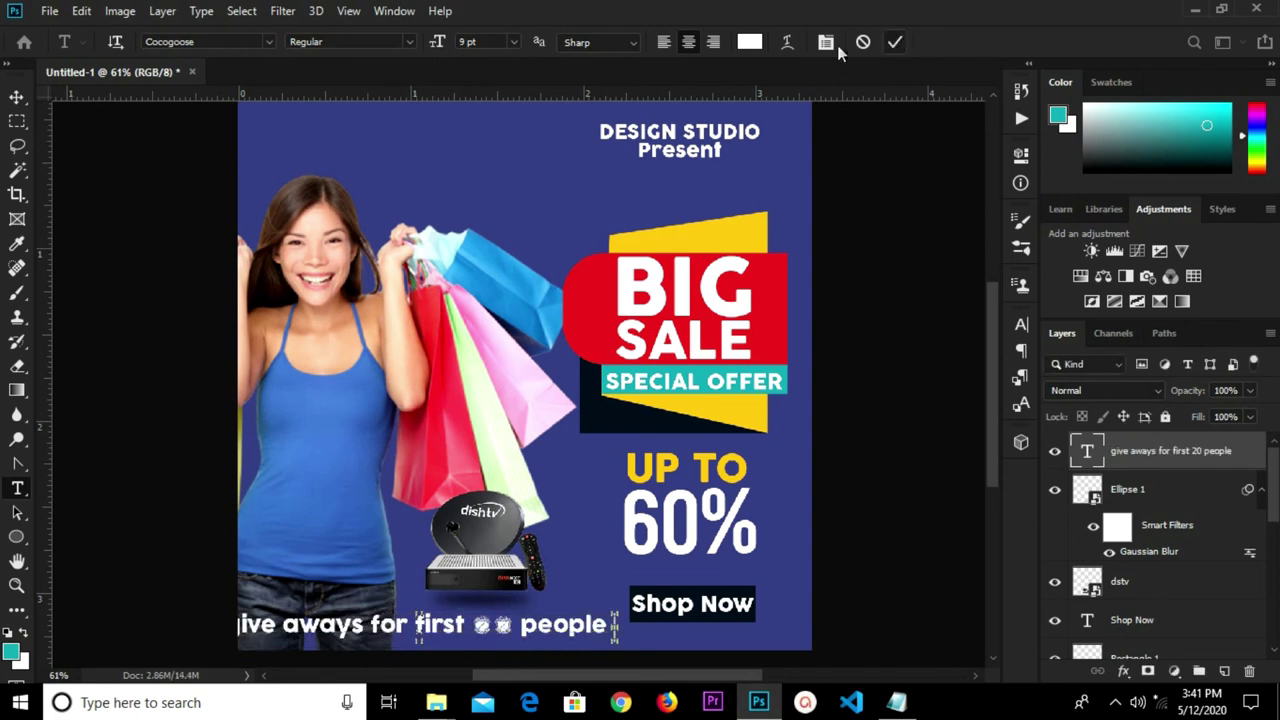
Step: Style the giveaway text in AuxinDemiBold 8 pt with the poster's yellow (fabd18)
click(264, 39)
click(268, 41)
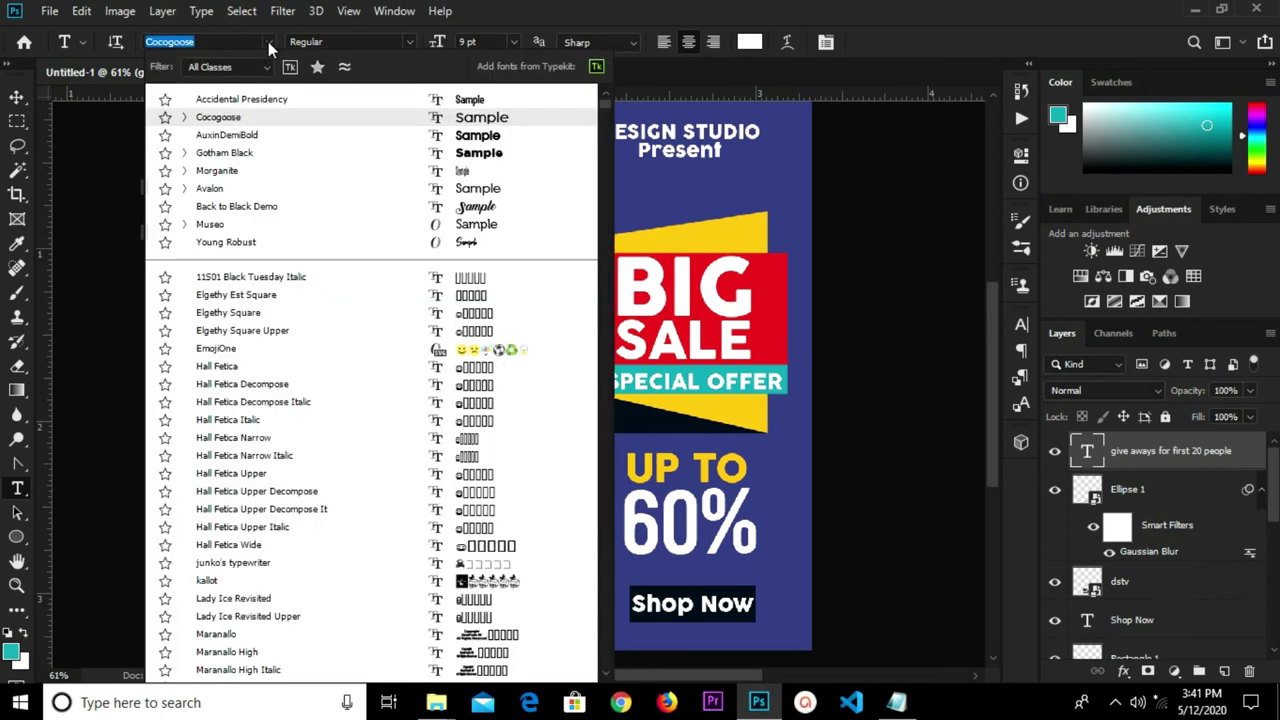
click(228, 135)
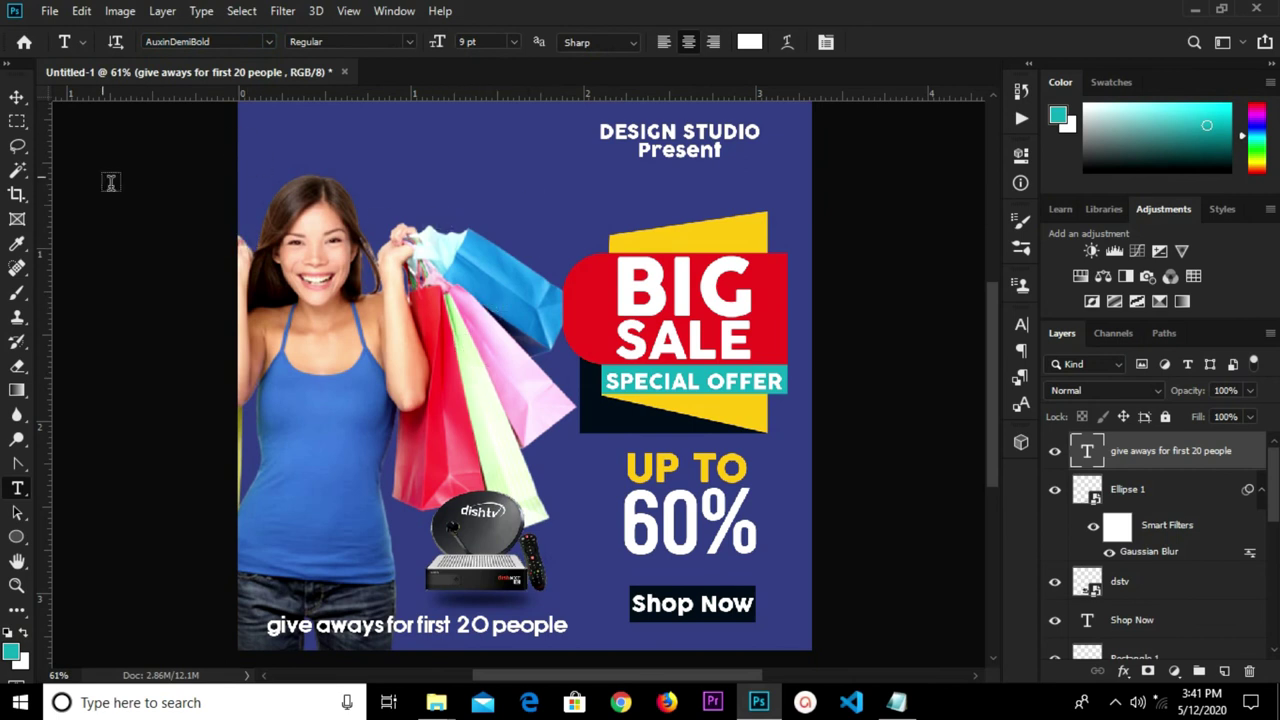
click(515, 42)
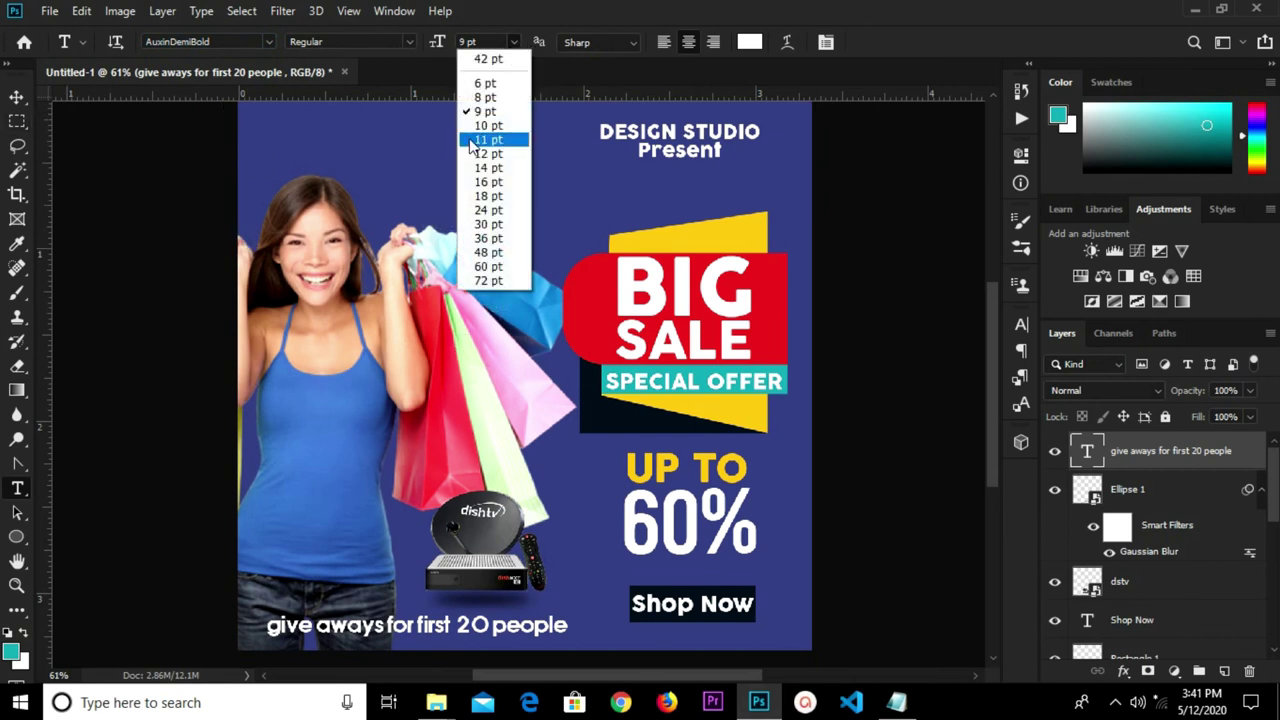
click(485, 97)
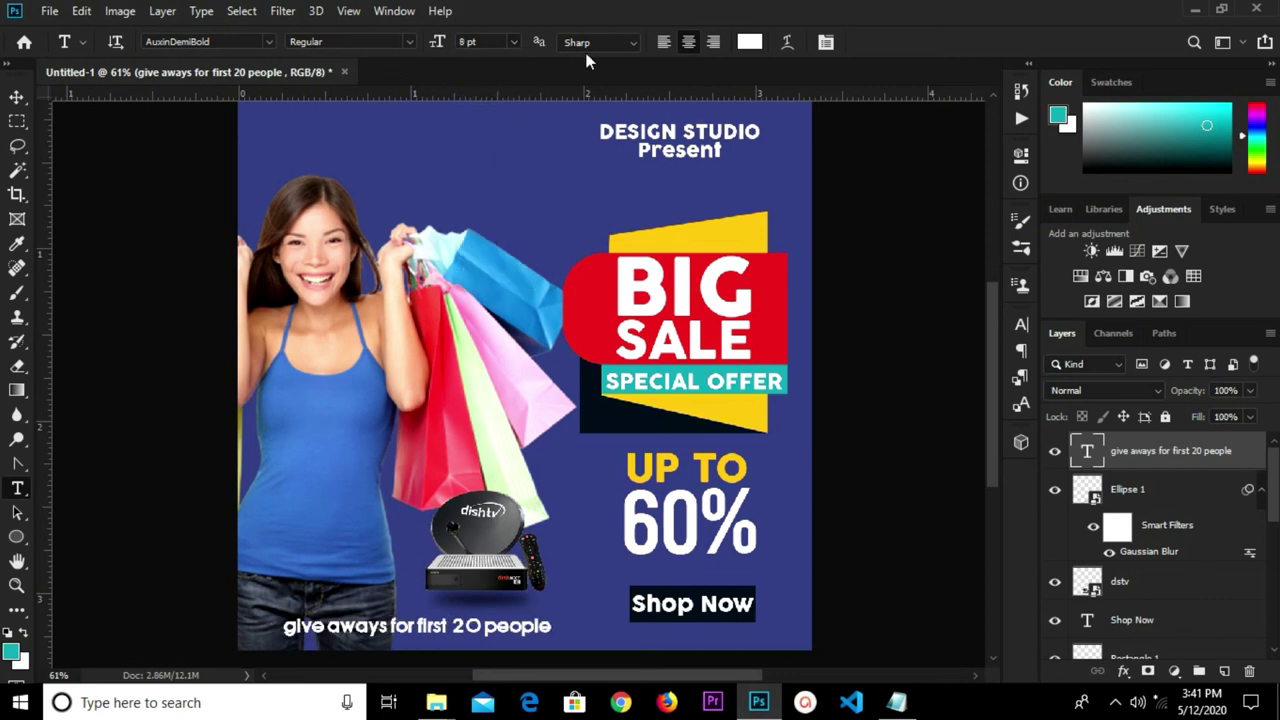
click(749, 42)
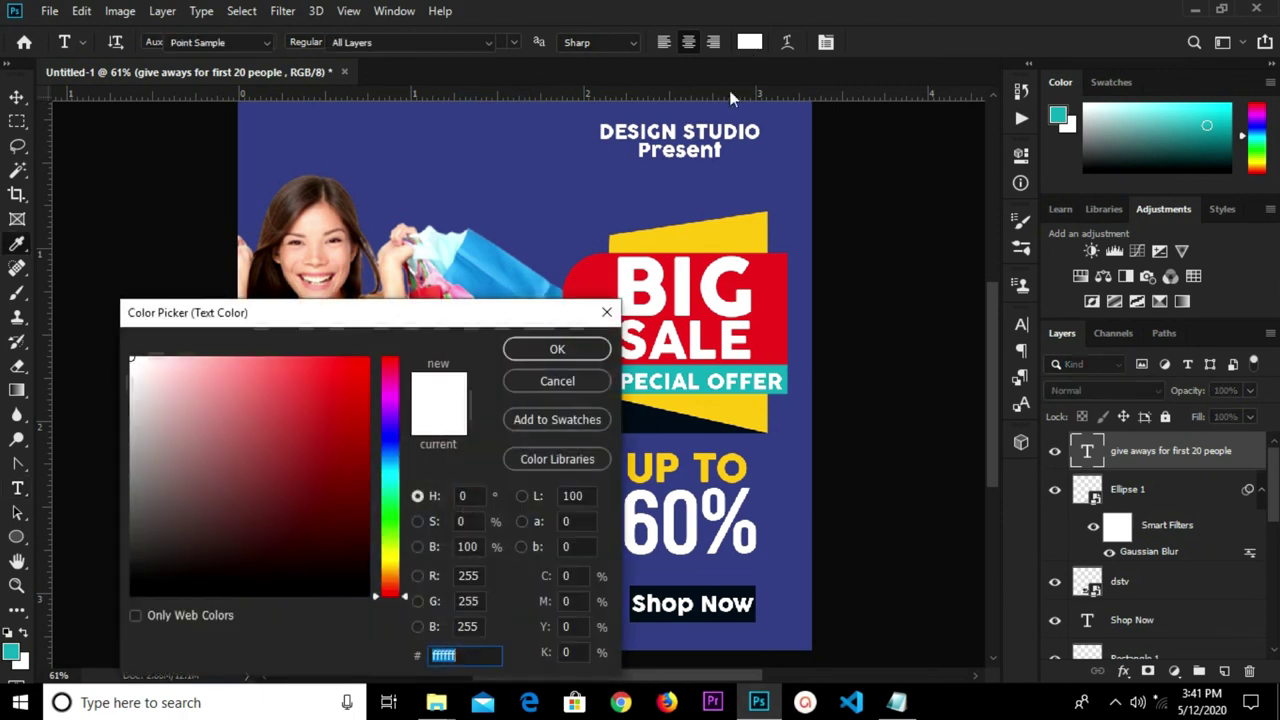
click(714, 223)
click(548, 347)
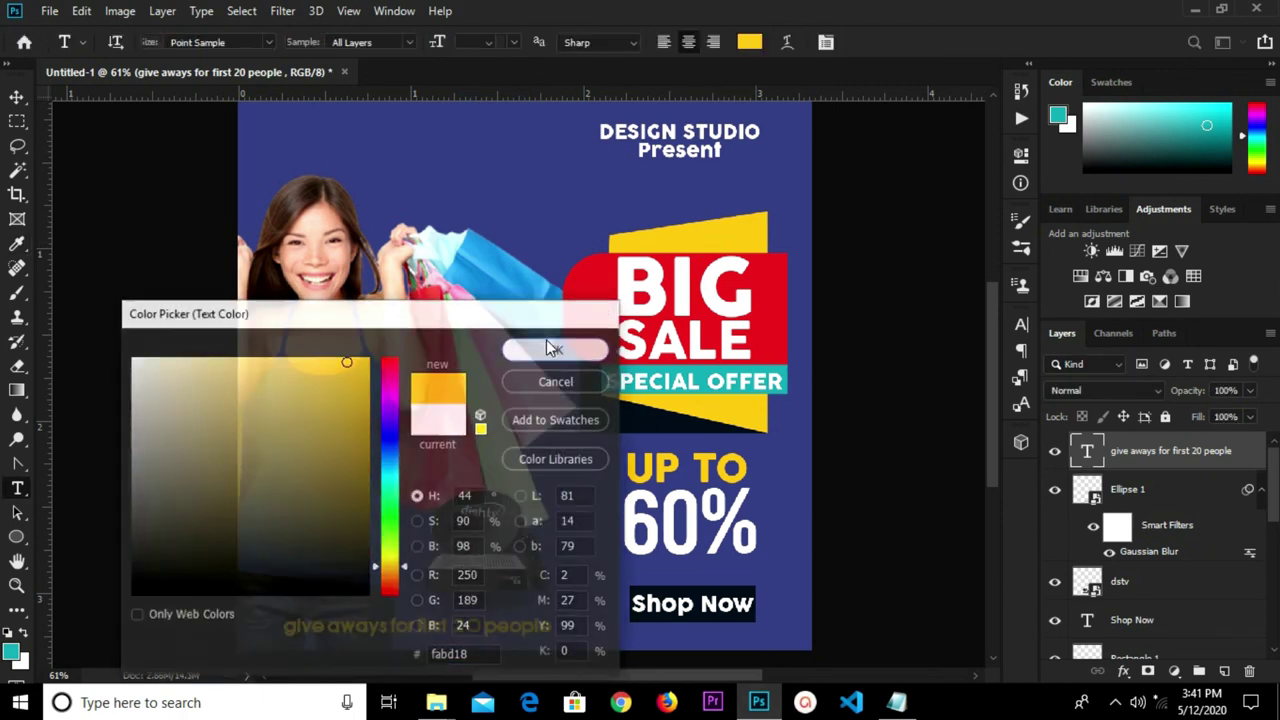
click(17, 98)
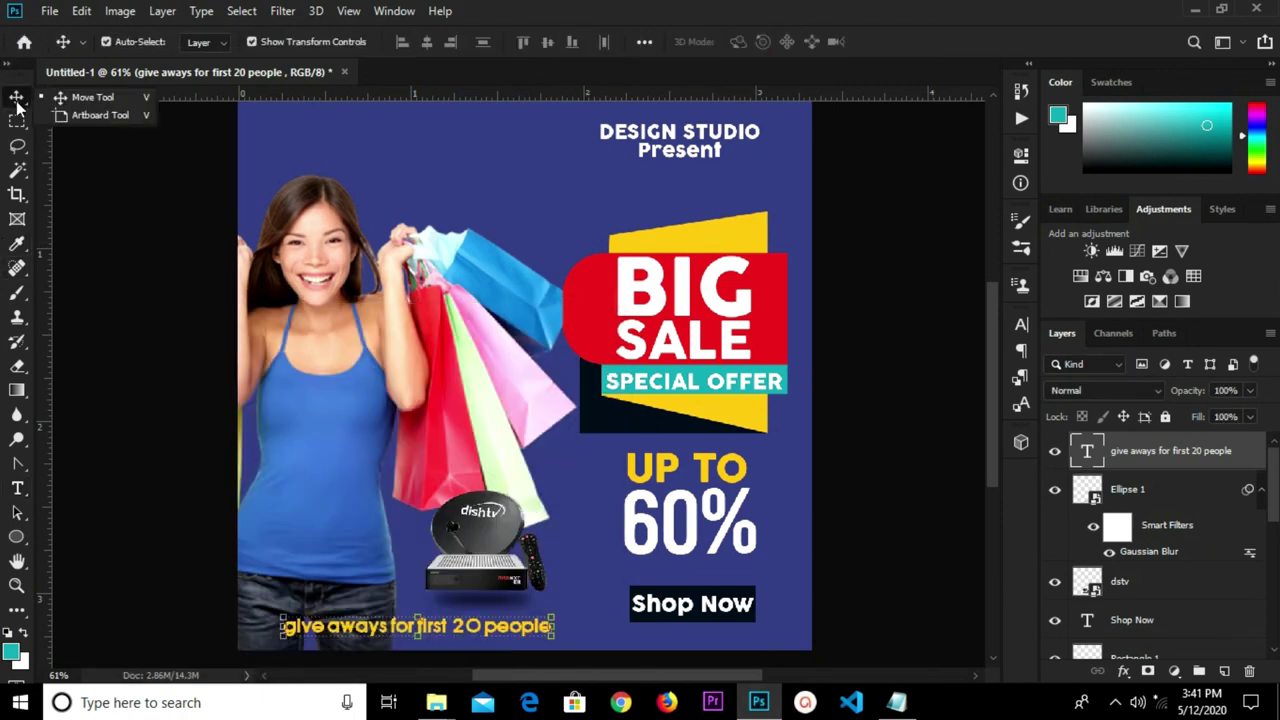
Step: Capitalise the line to 'Give aways' and break it after 'first' onto two lines
double_click(318, 630)
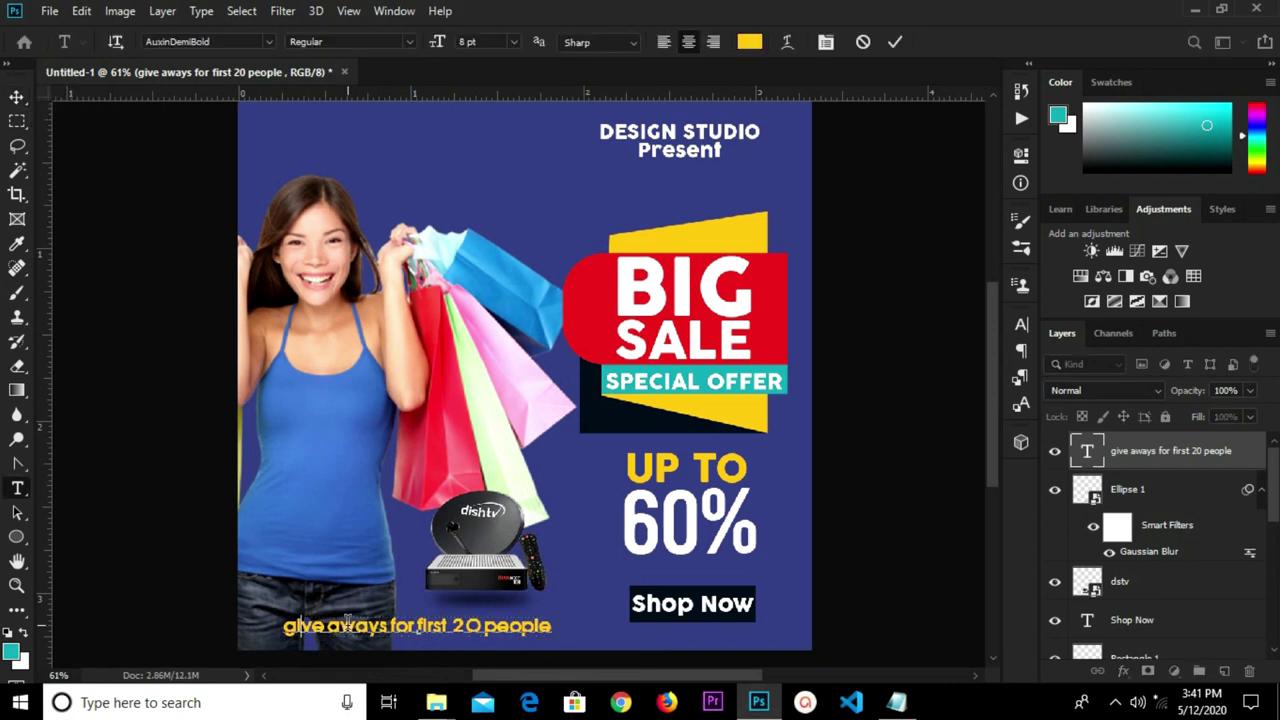
key(BackSpace)
key(BackSpace)
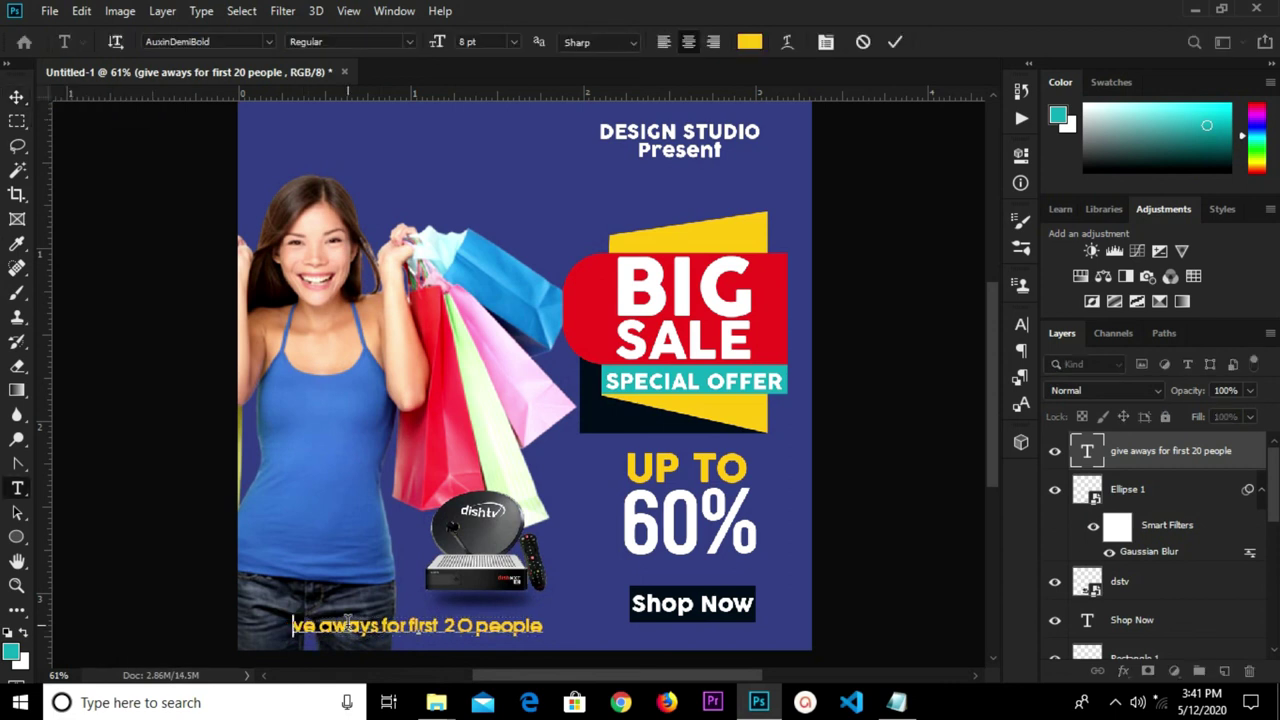
text(Gi)
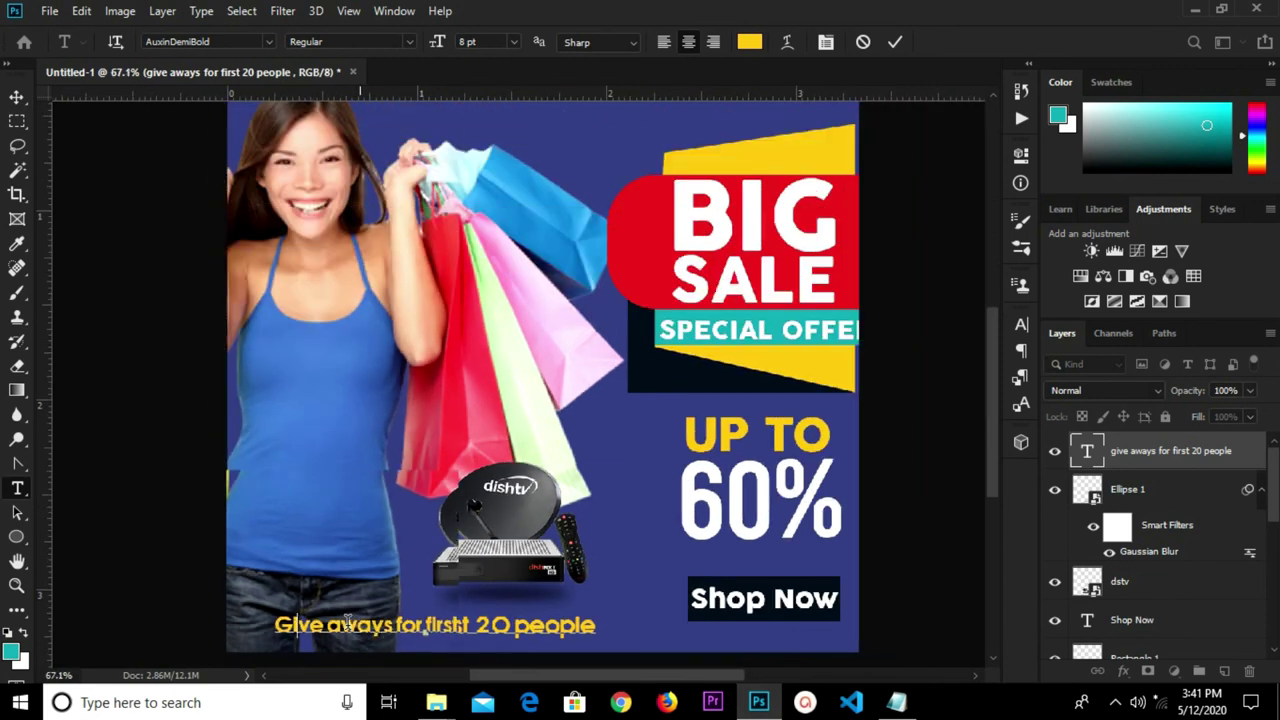
click(452, 625)
key(Return)
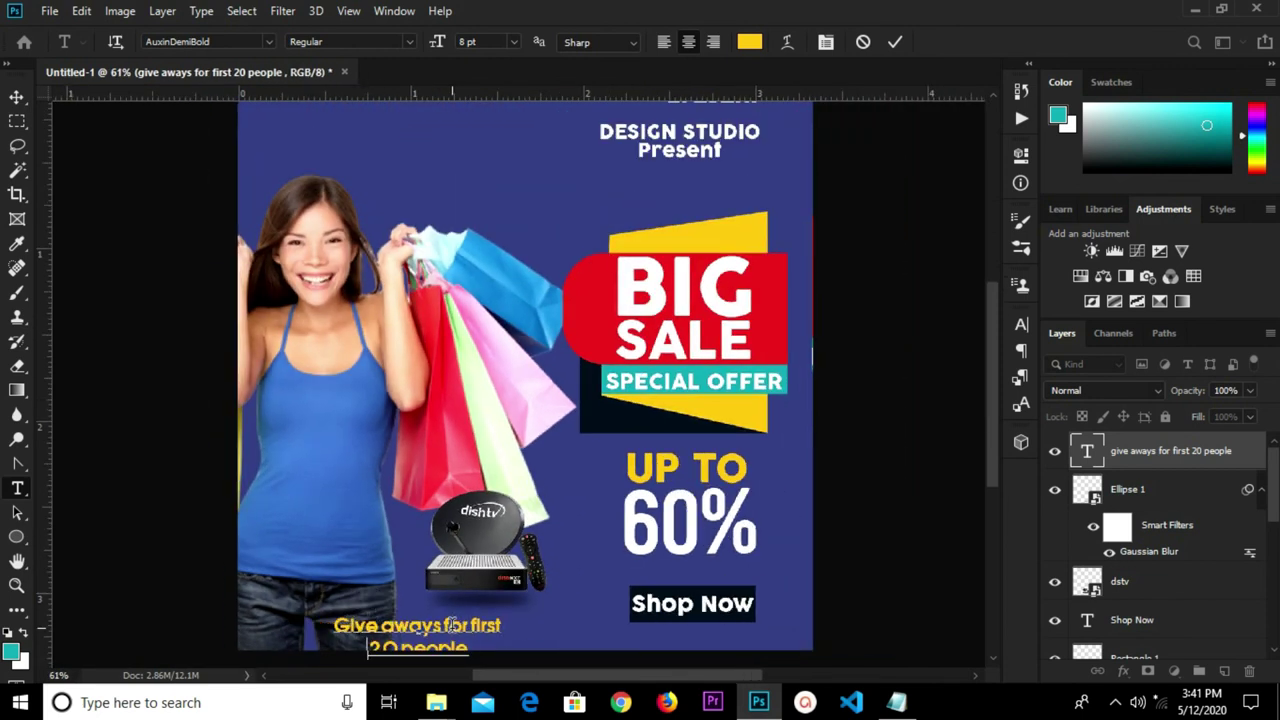
click(16, 97)
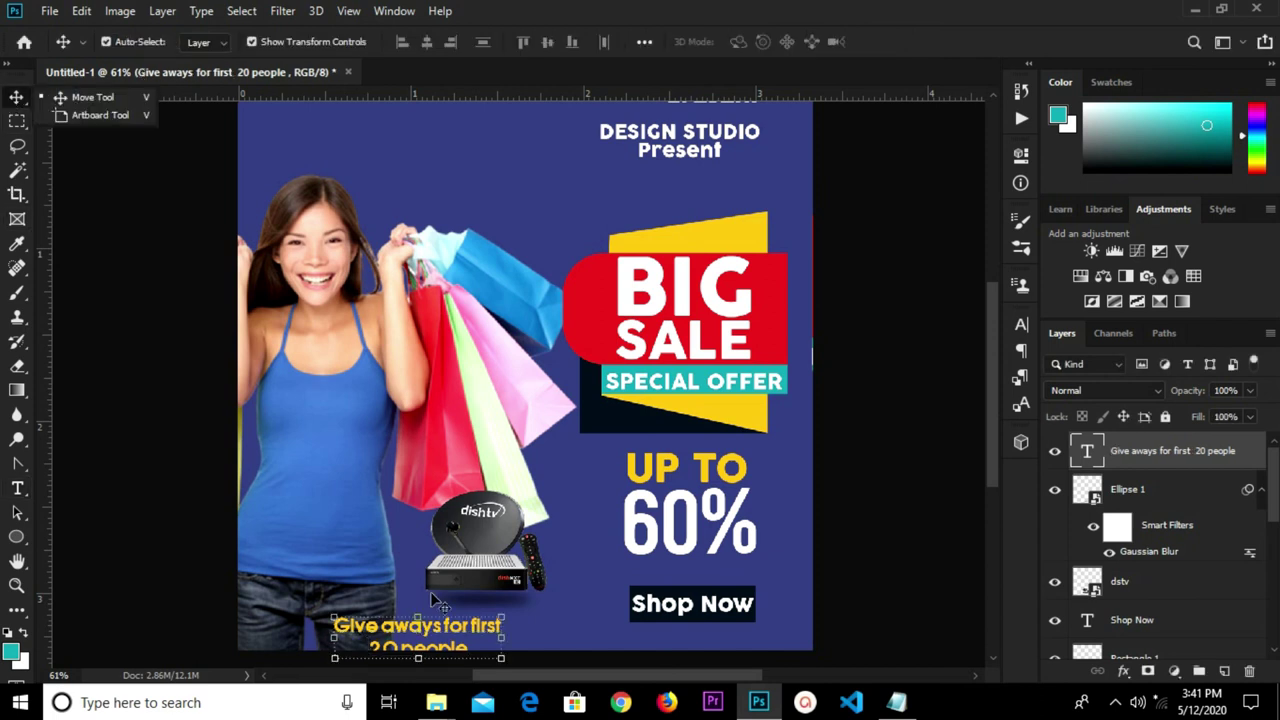
Step: Move the two-line giveaway text beneath the dish TV
key(ctrl+t)
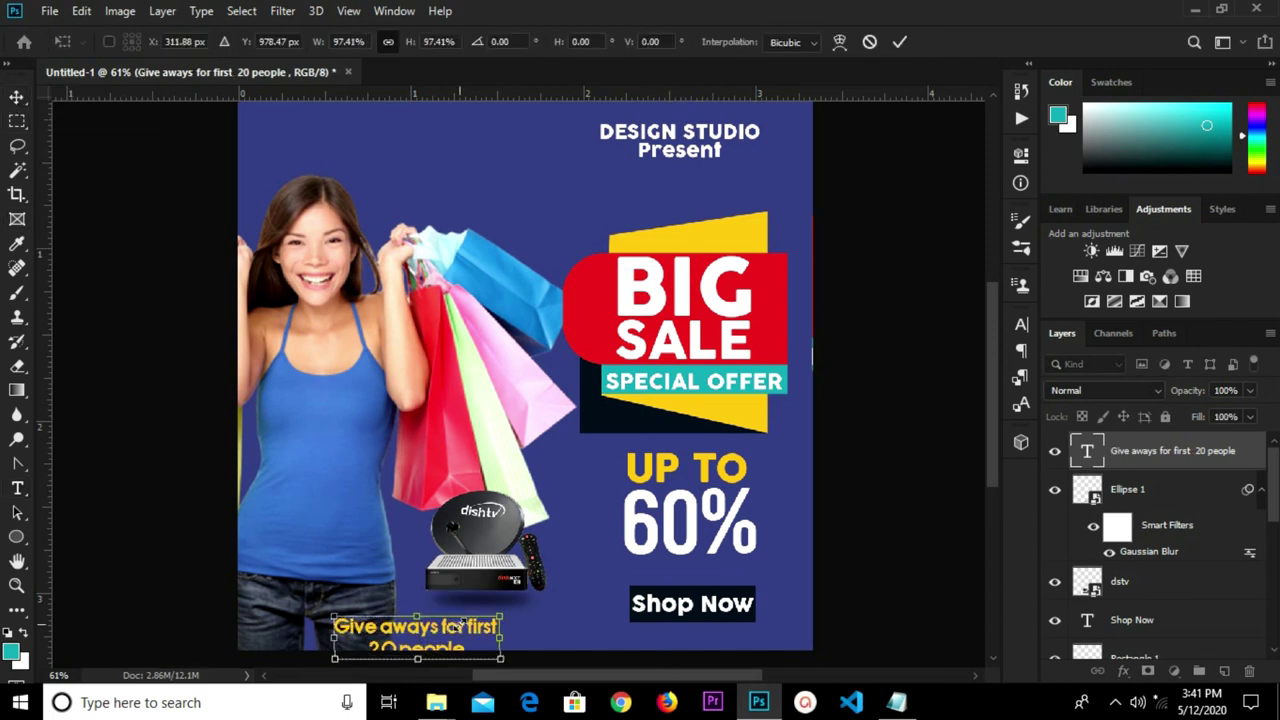
drag(455, 628, 508, 611)
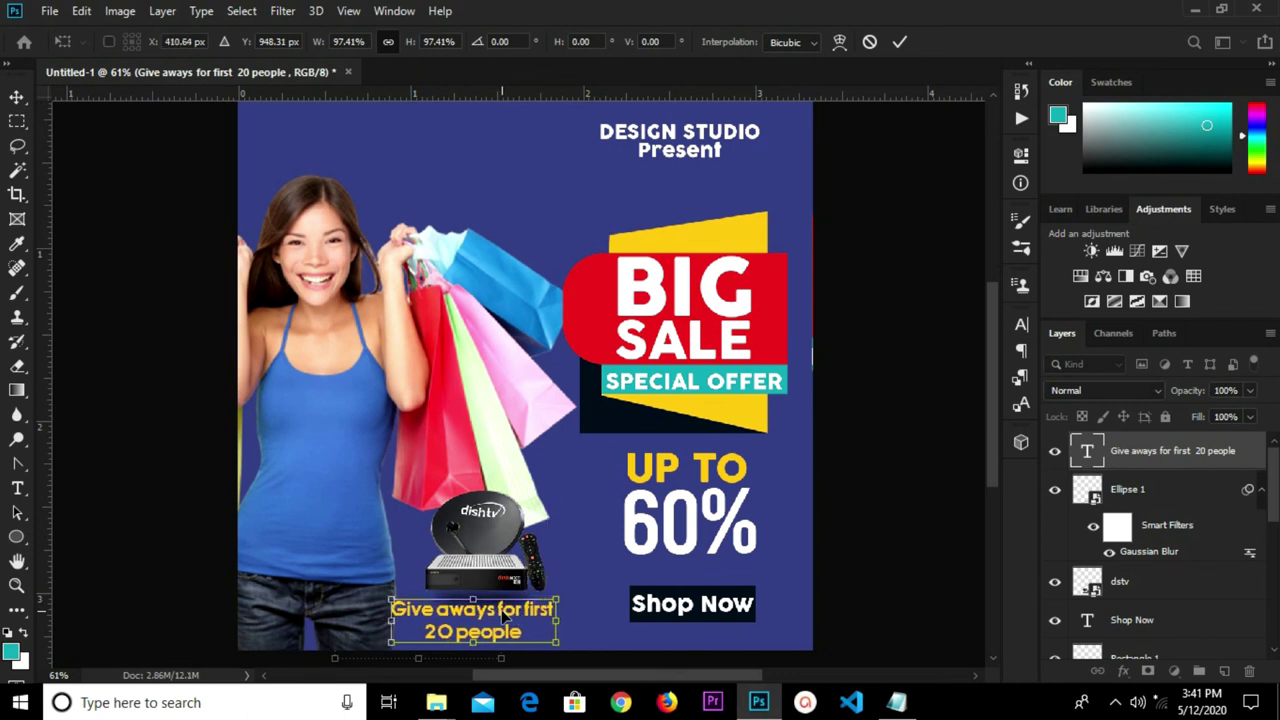
key(Return)
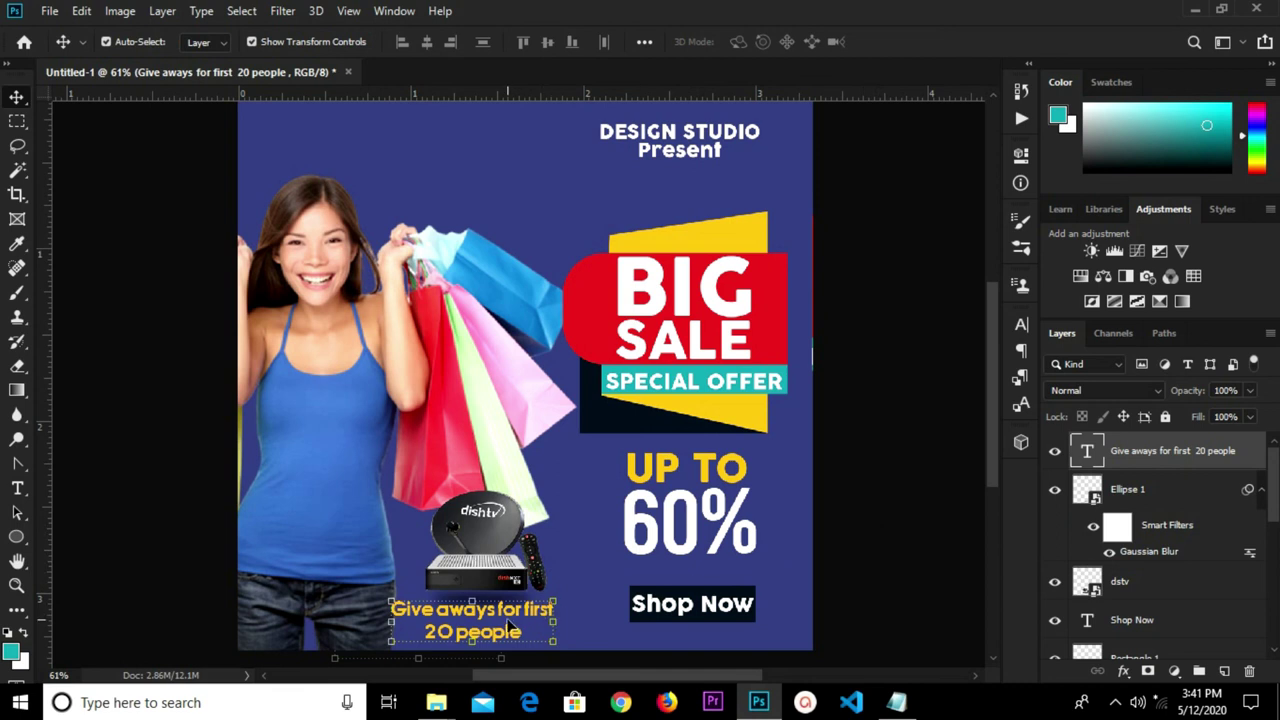
drag(508, 628, 513, 620)
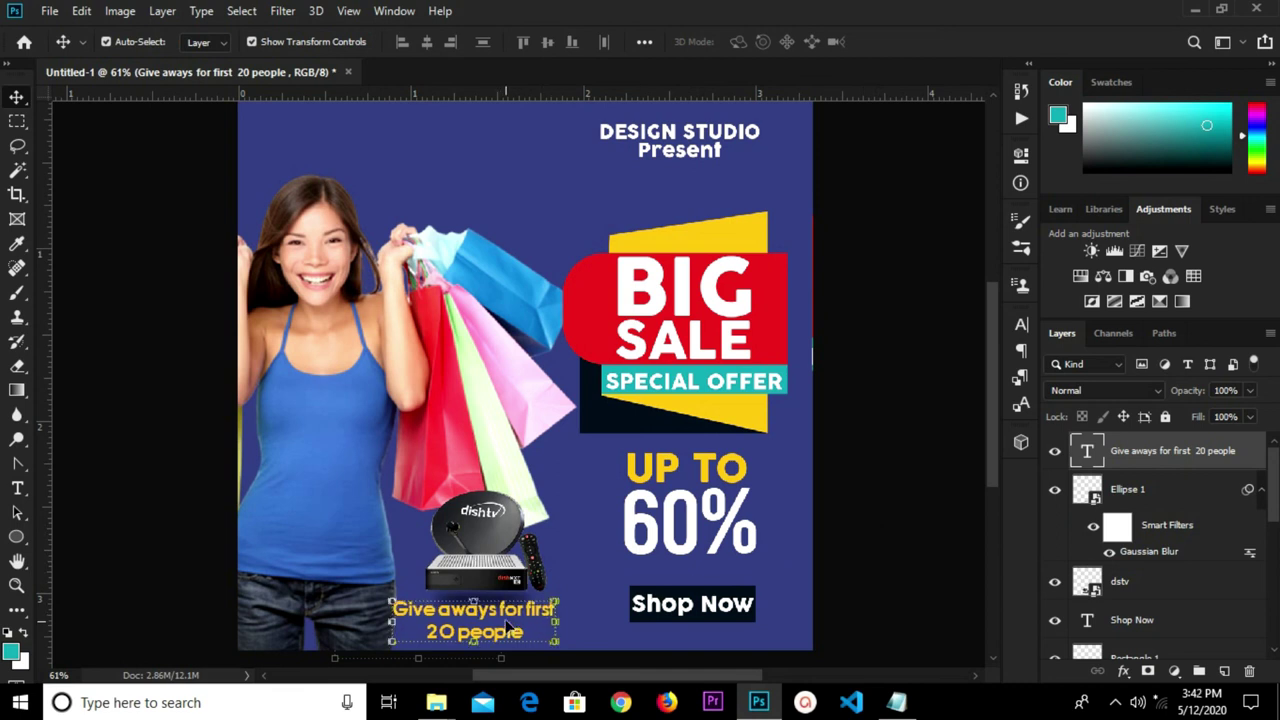
Step: Tighten the giveaway text's leading to 9 pt, leaving strikethrough off
click(1020, 328)
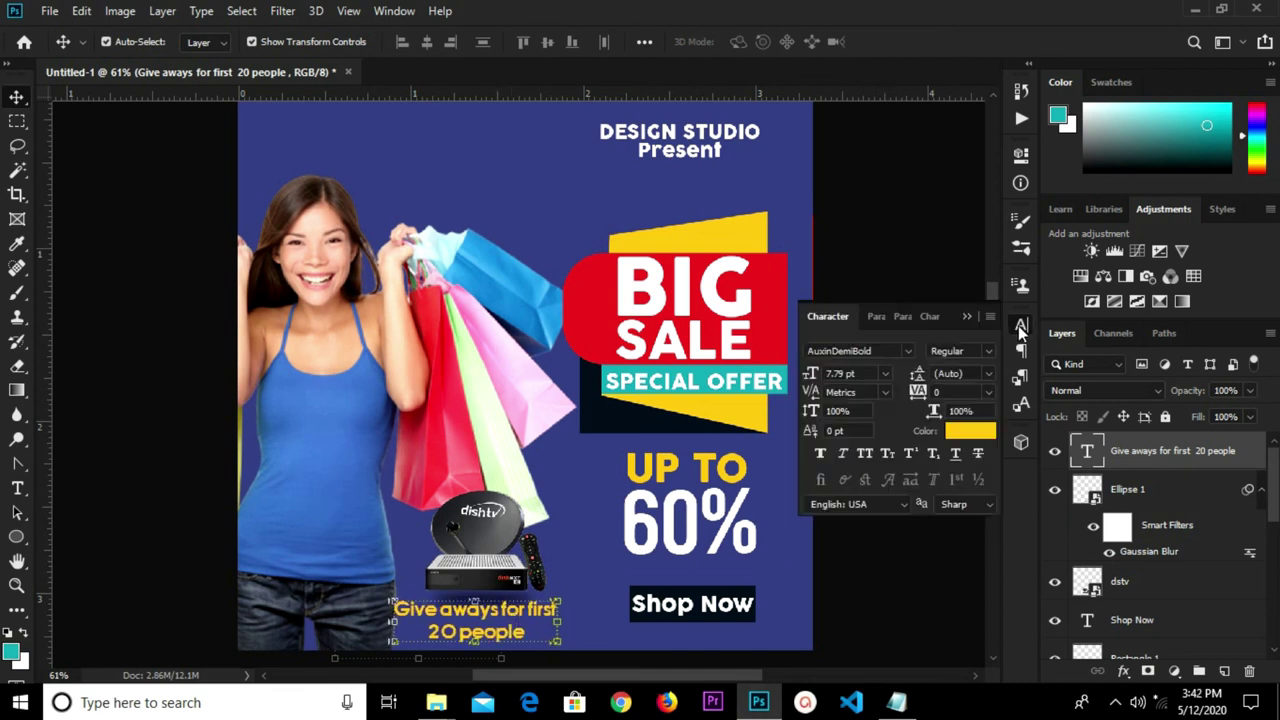
click(986, 373)
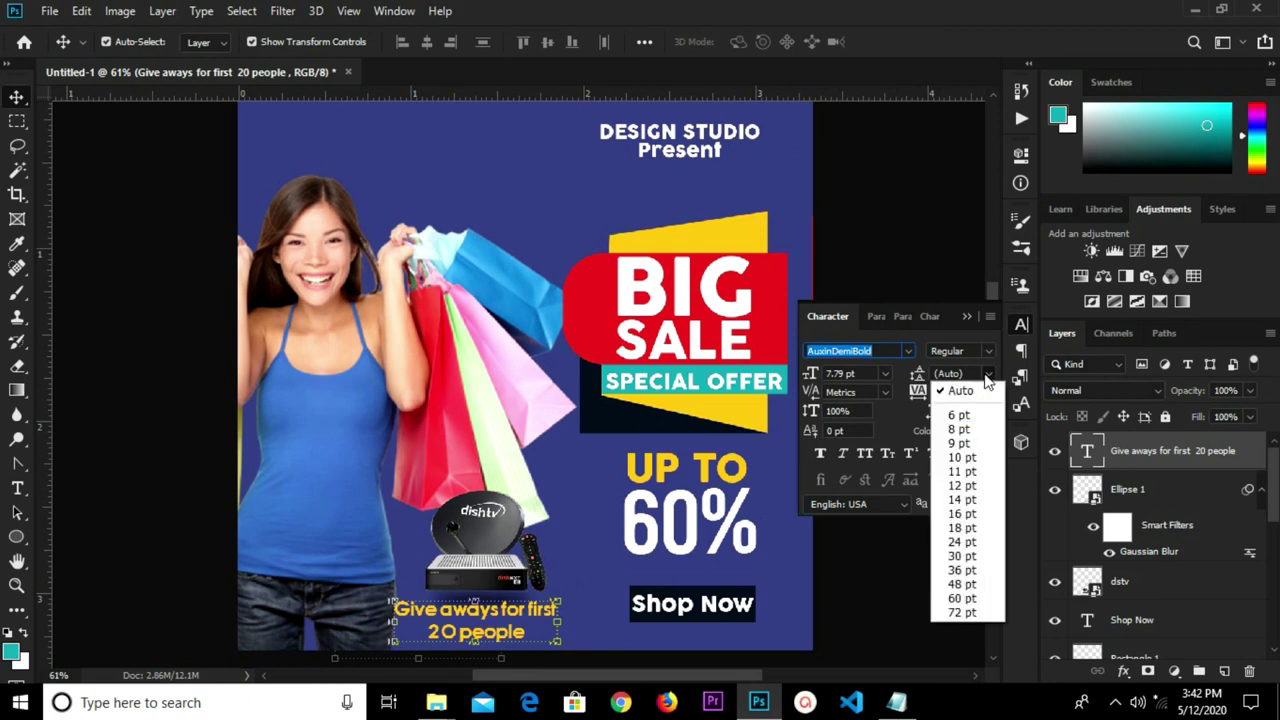
click(960, 443)
click(972, 444)
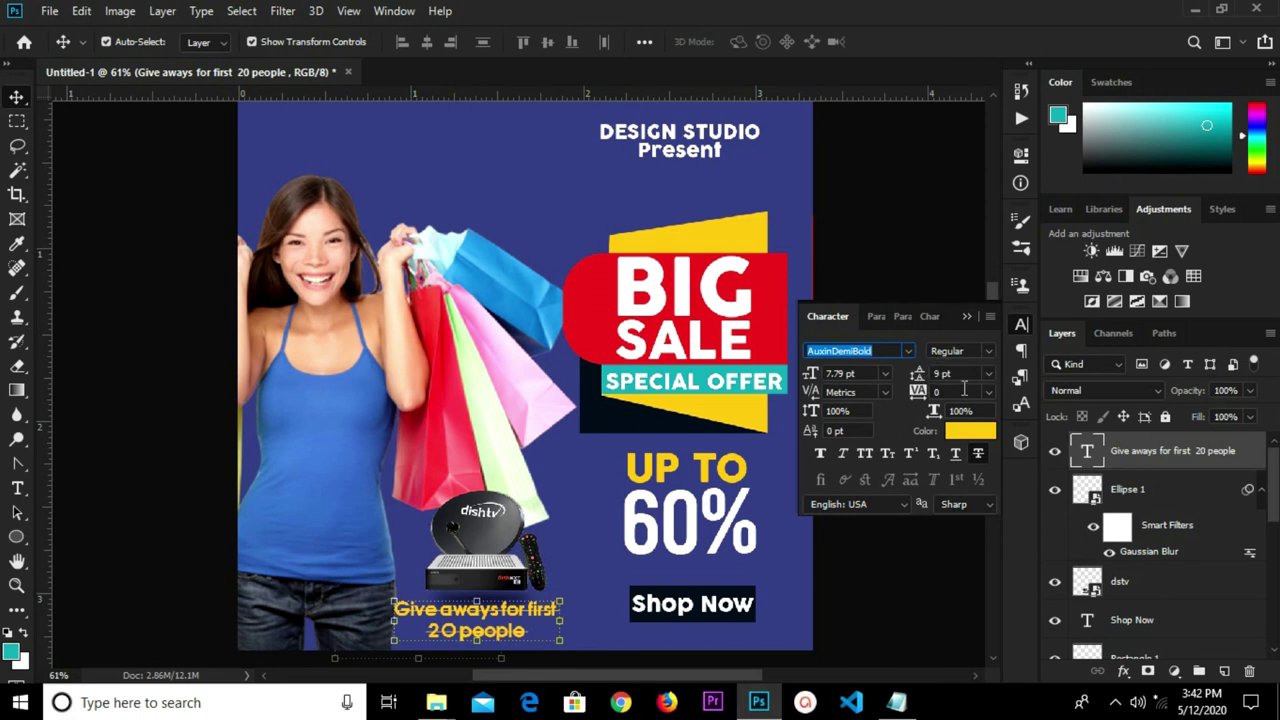
click(977, 453)
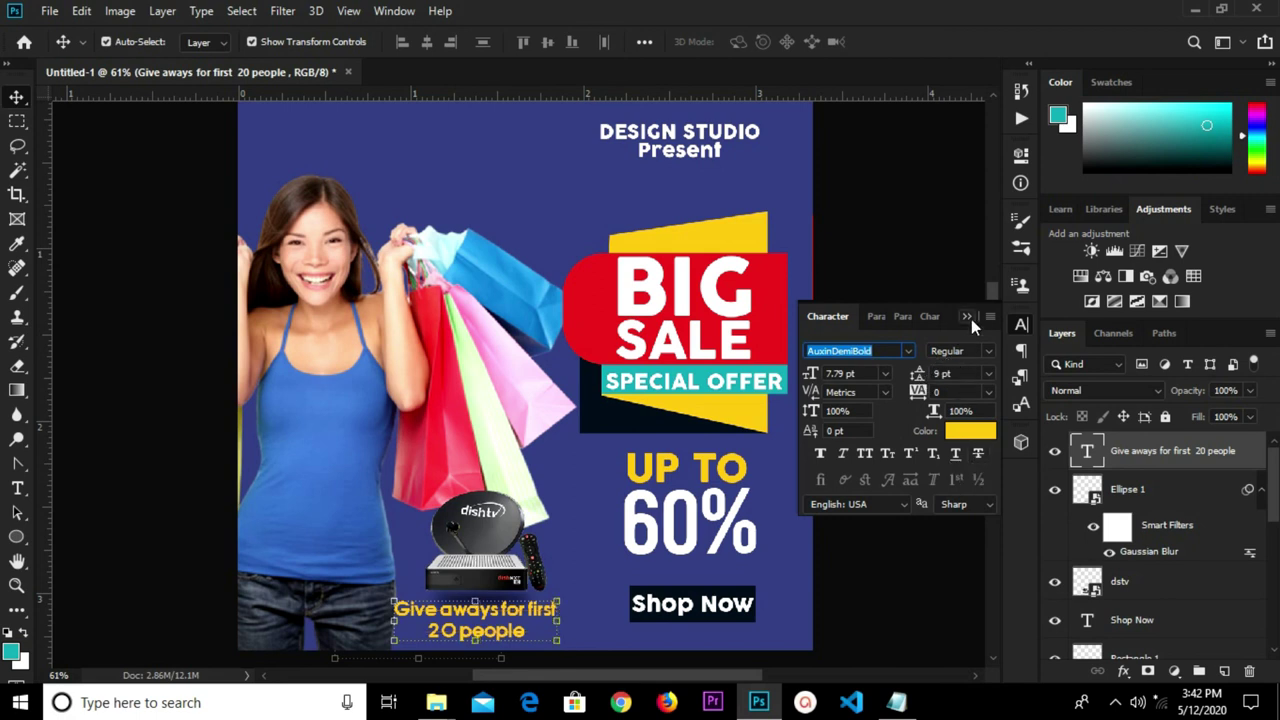
click(968, 316)
click(850, 440)
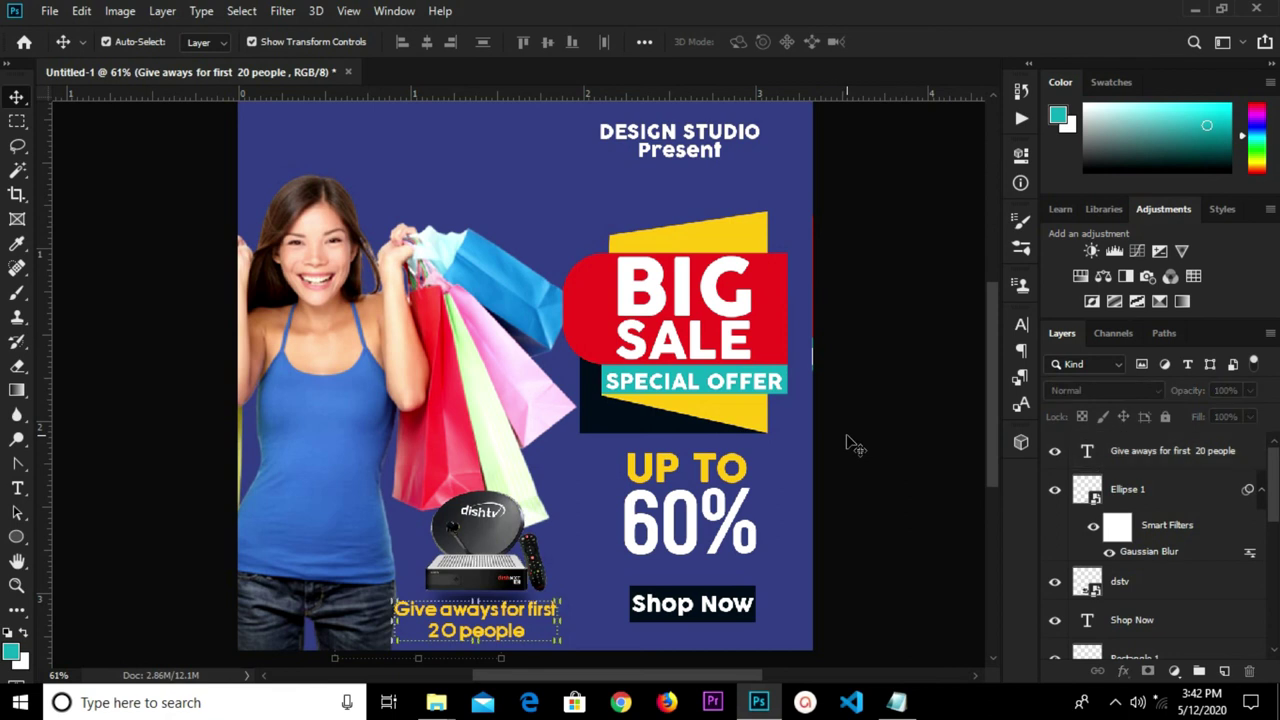
scroll(645, 462, down, 1)
scroll(625, 480, up, 1)
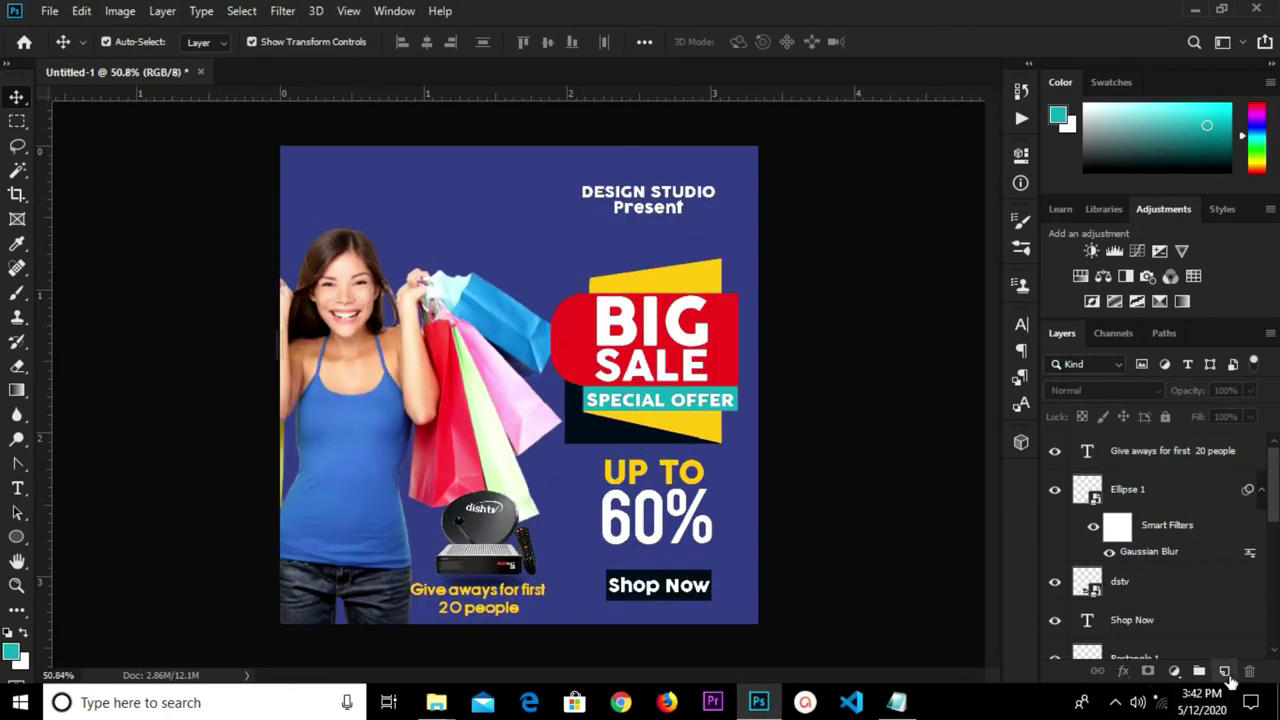
Step: Paint a soft teal glow with a size-900 brush on Layer 1, moved above Color Fill 1
click(1224, 671)
key(b)
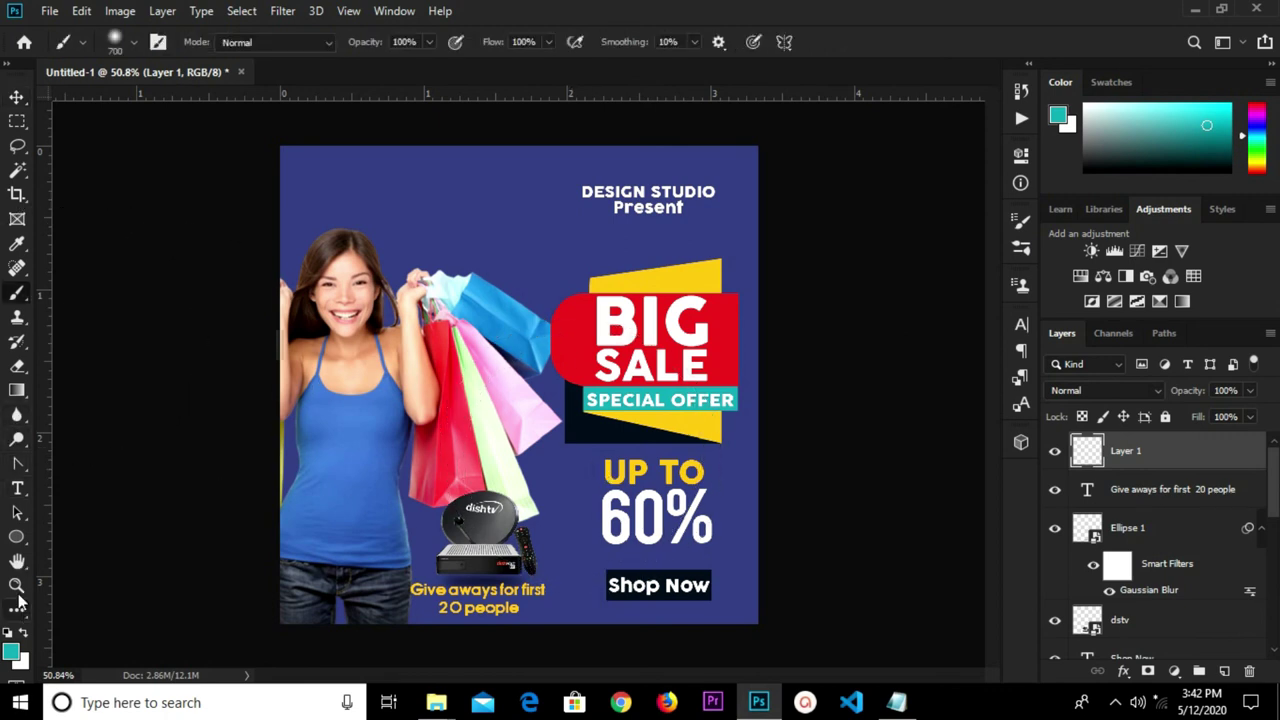
click(13, 655)
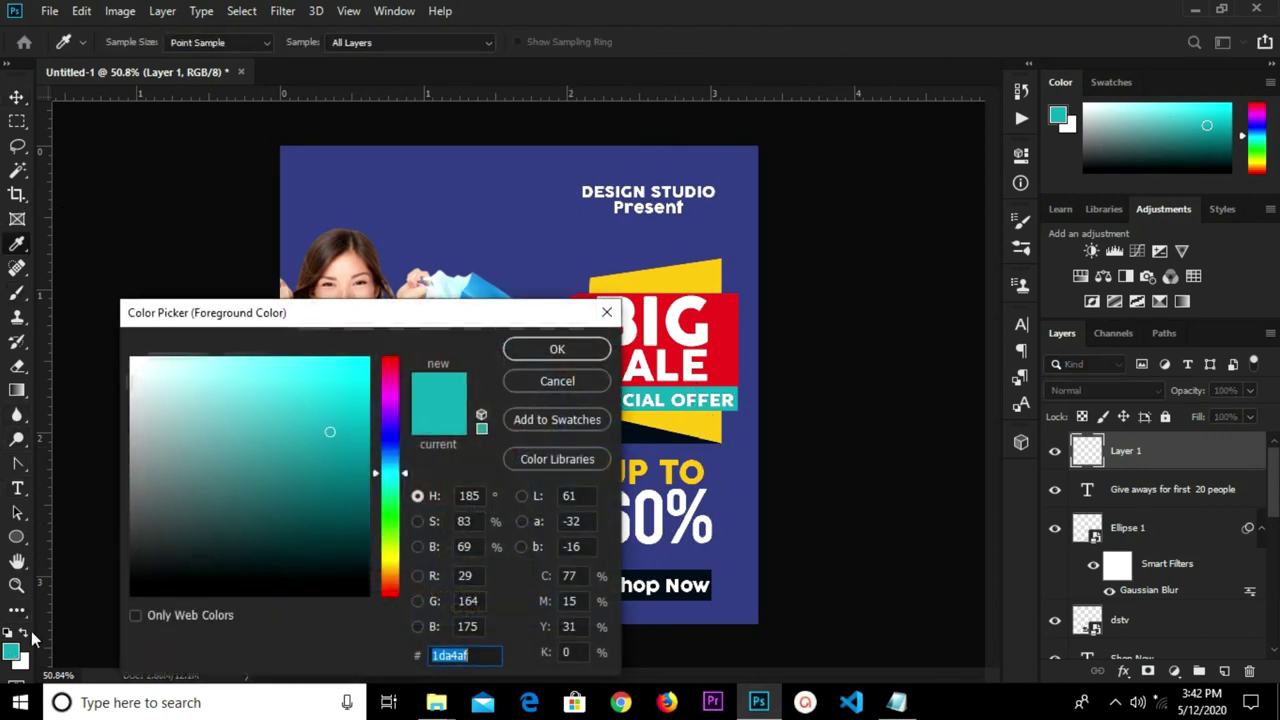
click(558, 352)
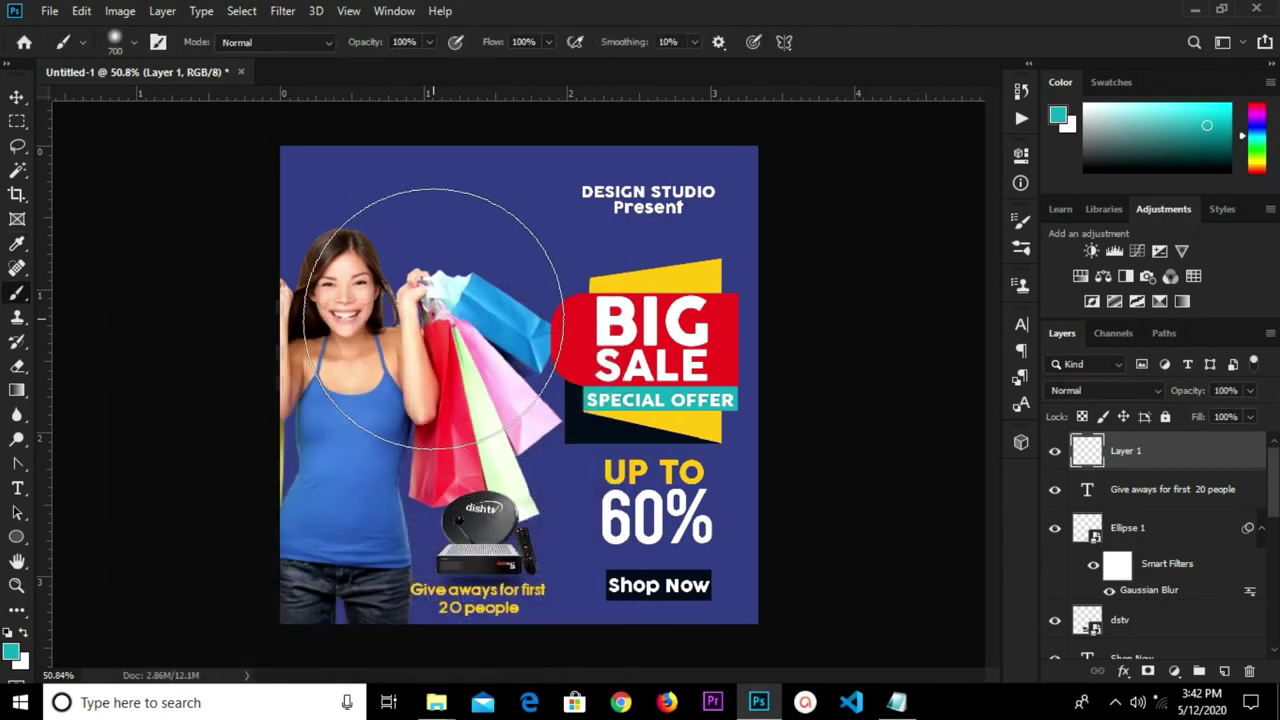
key(bracketright)
key(bracketright)
click(437, 292)
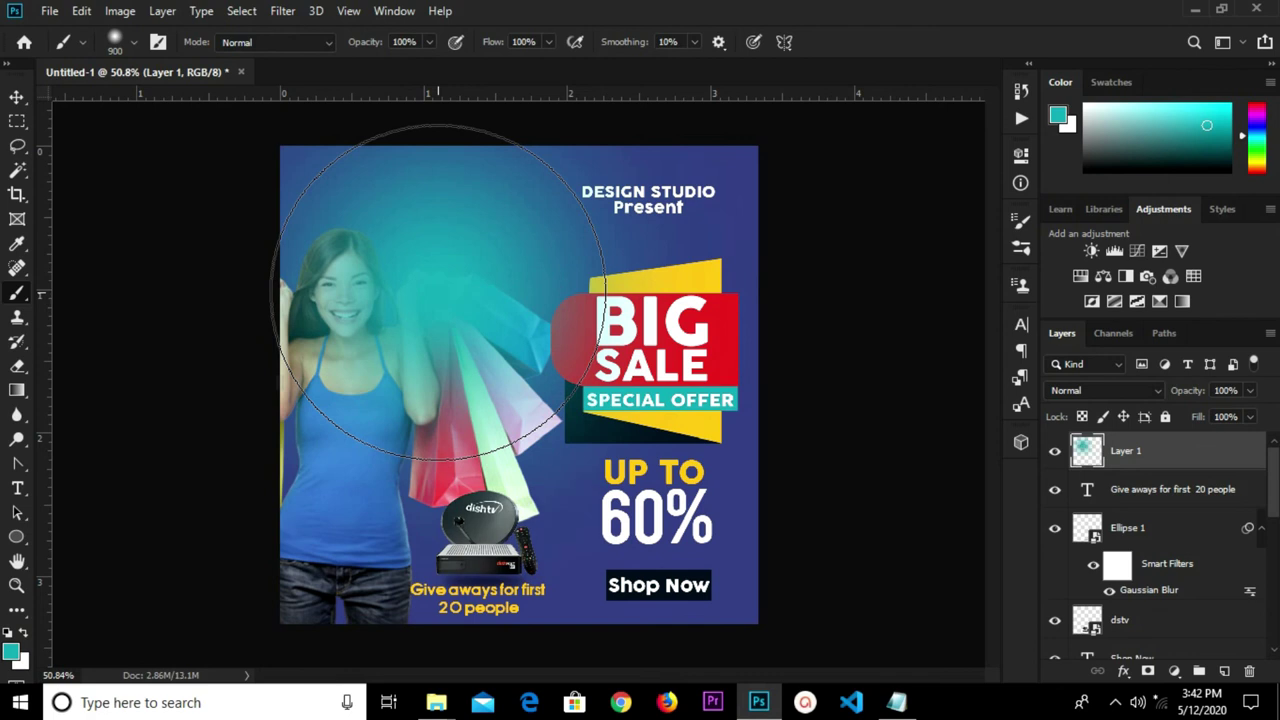
drag(1176, 472, 1194, 641)
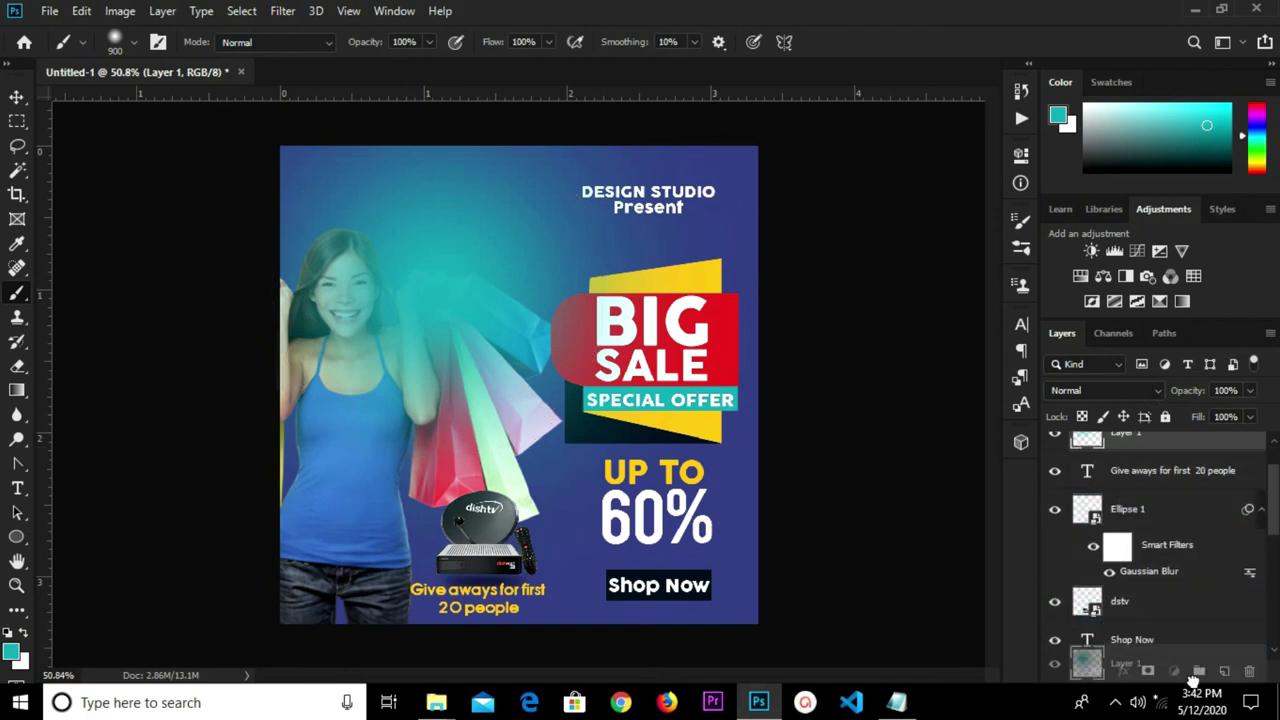
mouse_move(1194, 641)
mouse_down()
mouse_move(1192, 652)
mouse_move(1165, 598)
mouse_up()
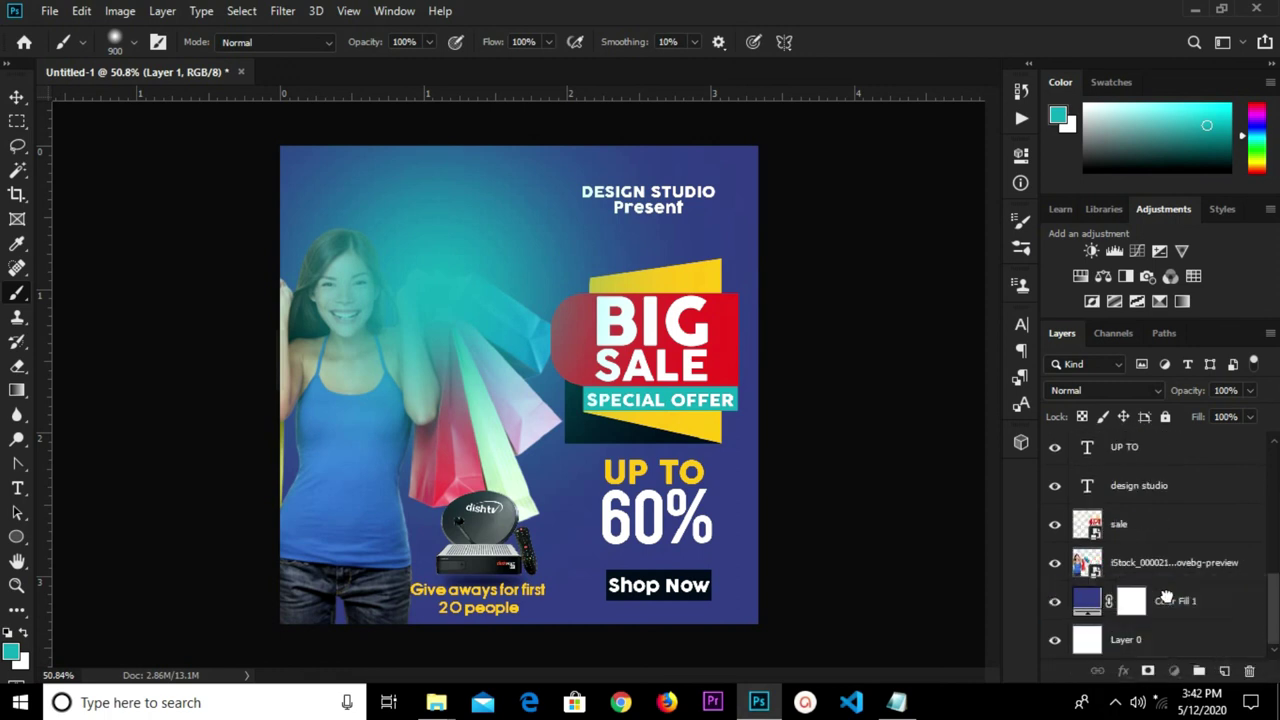
click(16, 97)
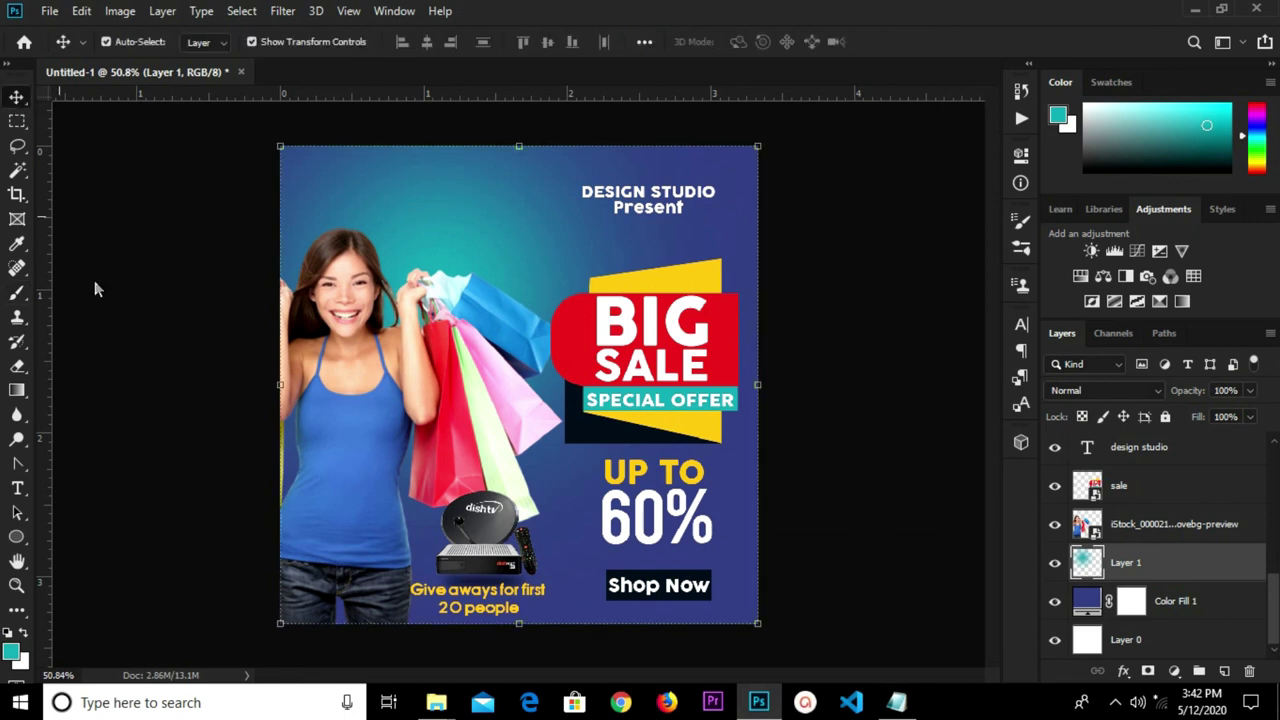
click(165, 392)
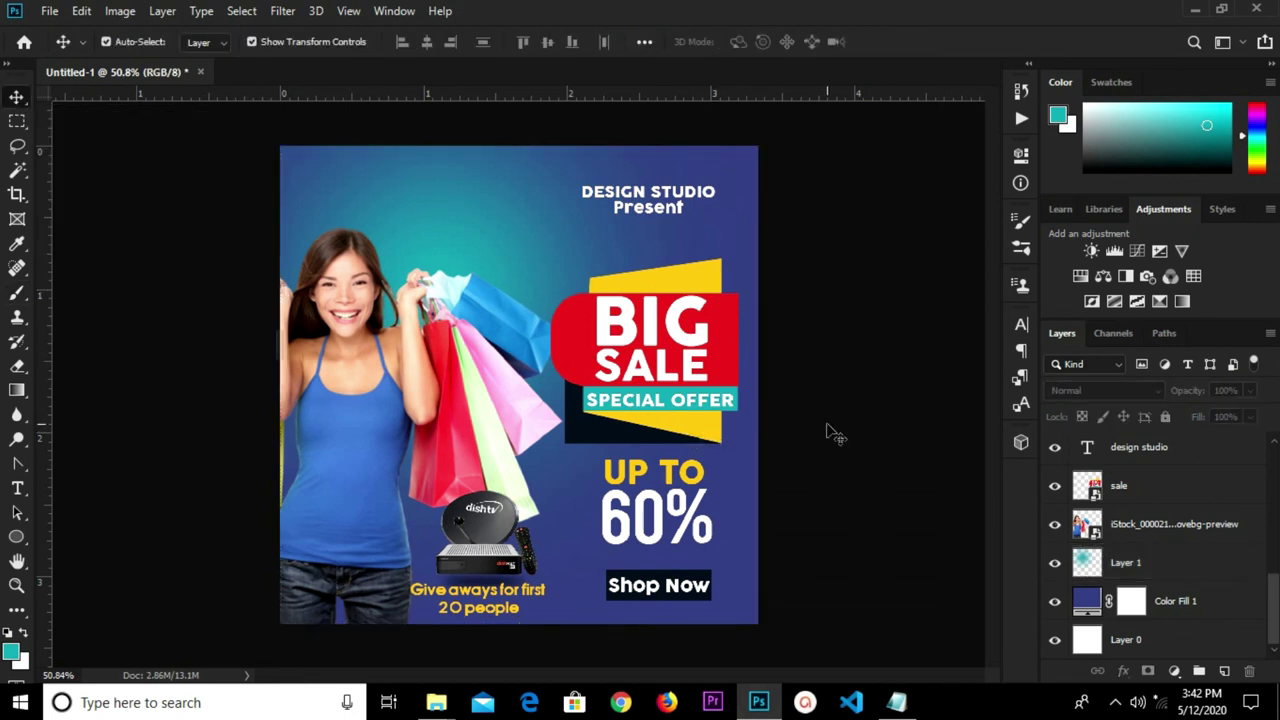